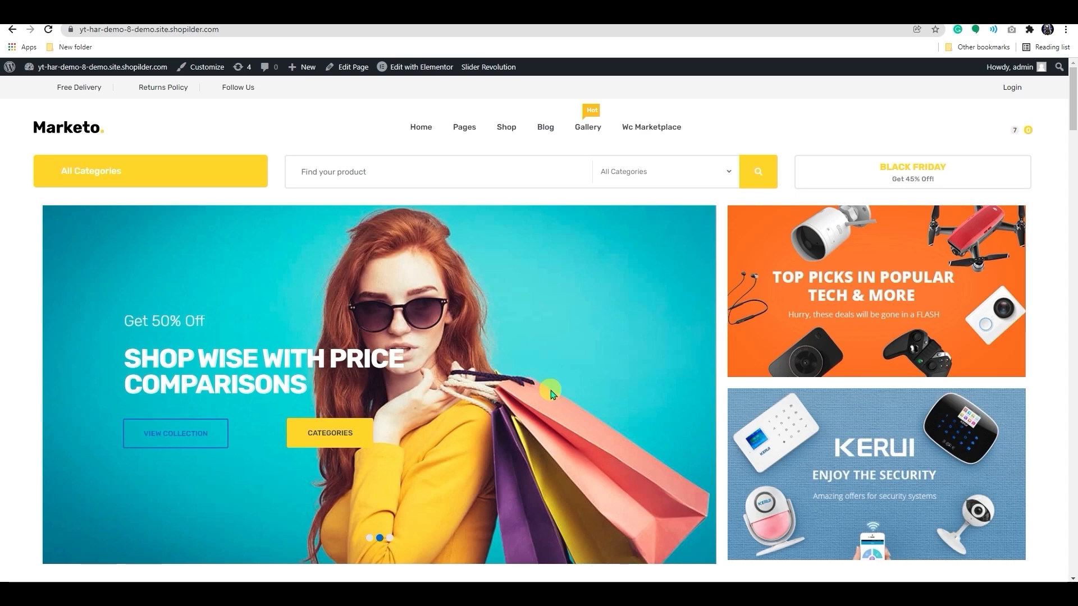
# Step: Examine the Marketo store homepage, including its banners, top weekly categories and Hot Sale section
pyautogui.scroll(-2, 551, 395)
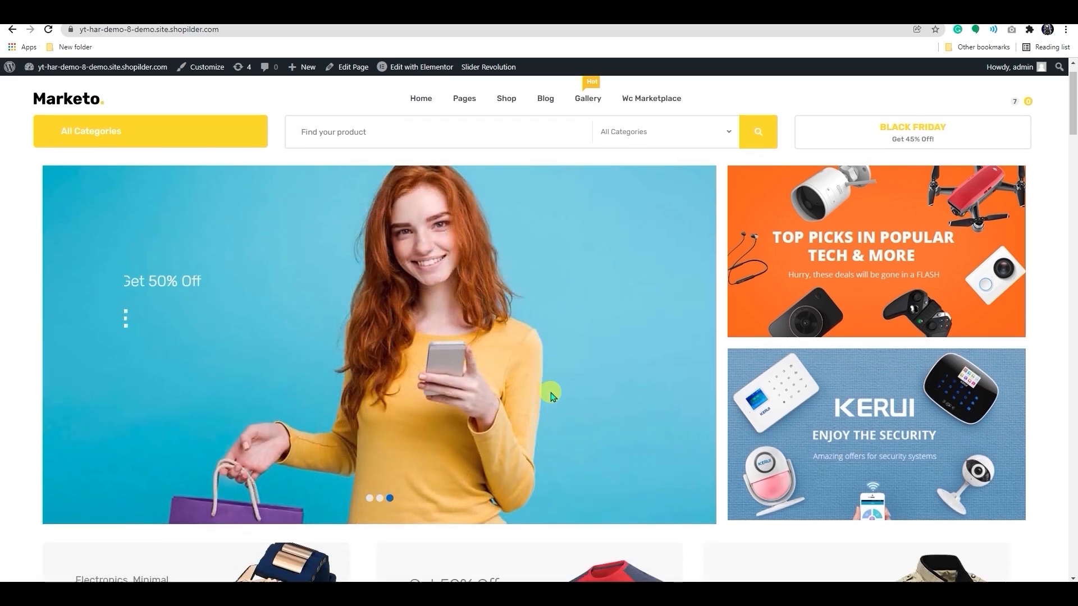
pyautogui.scroll(-5, 552, 394)
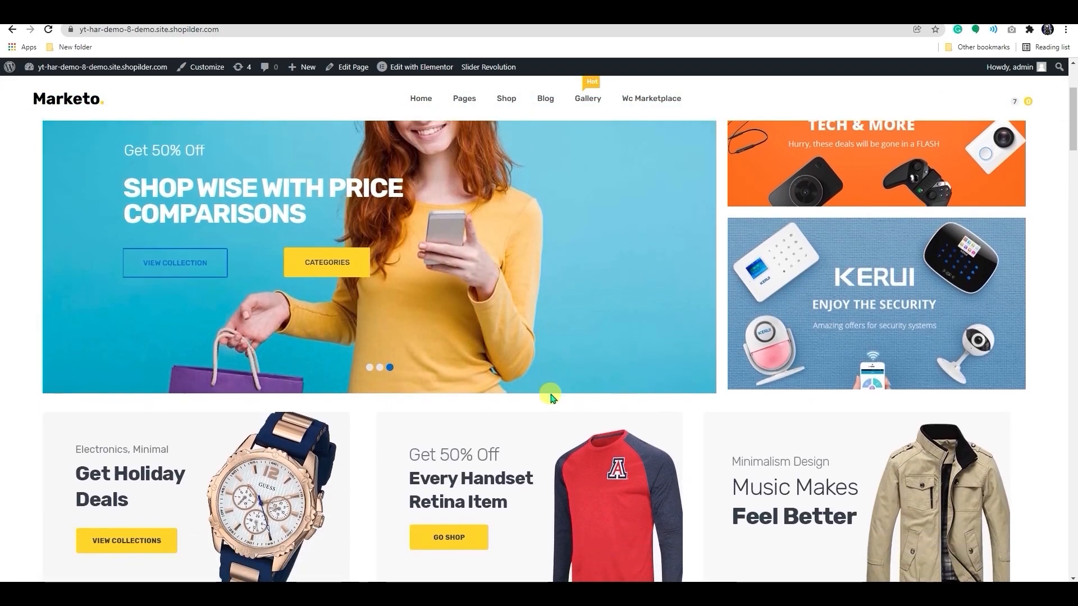
pyautogui.scroll(-5, 552, 397)
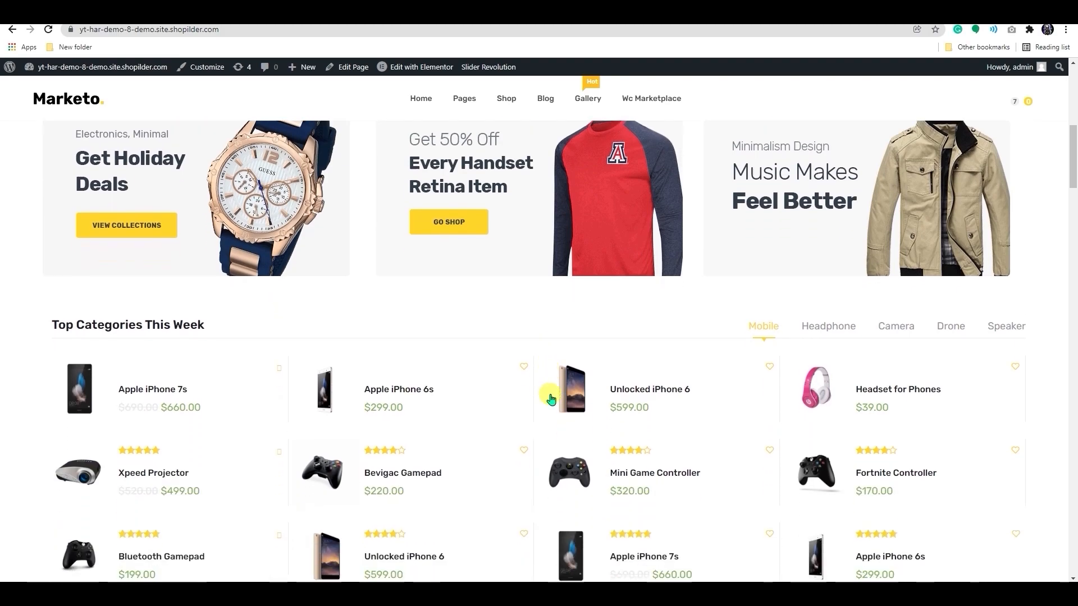
pyautogui.scroll(-3, 551, 396)
pyautogui.scroll(-4, 551, 396)
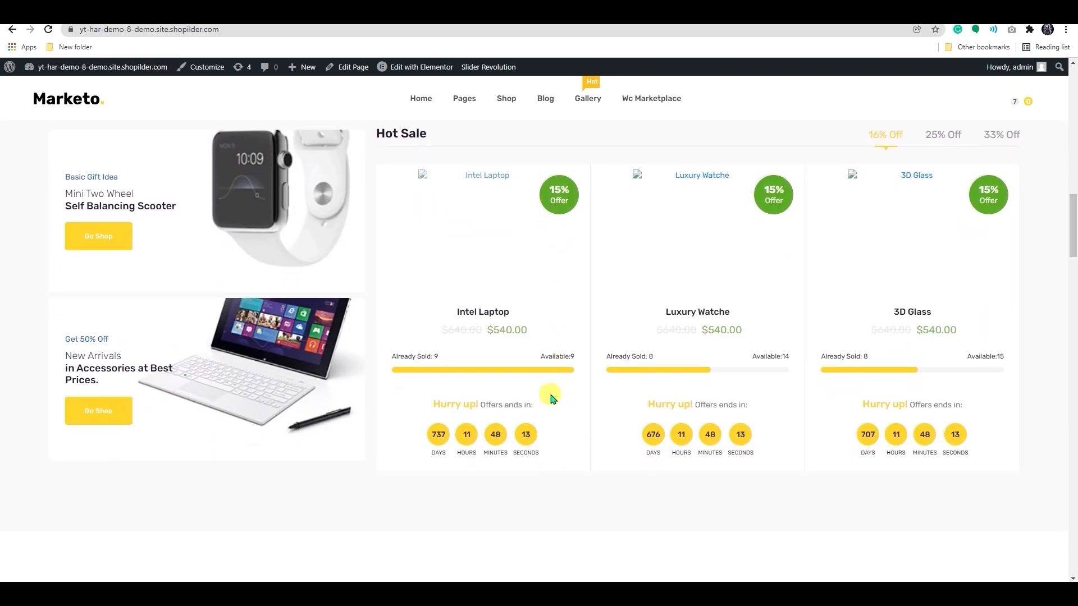
pyautogui.scroll(6, 552, 397)
pyautogui.scroll(12, 552, 397)
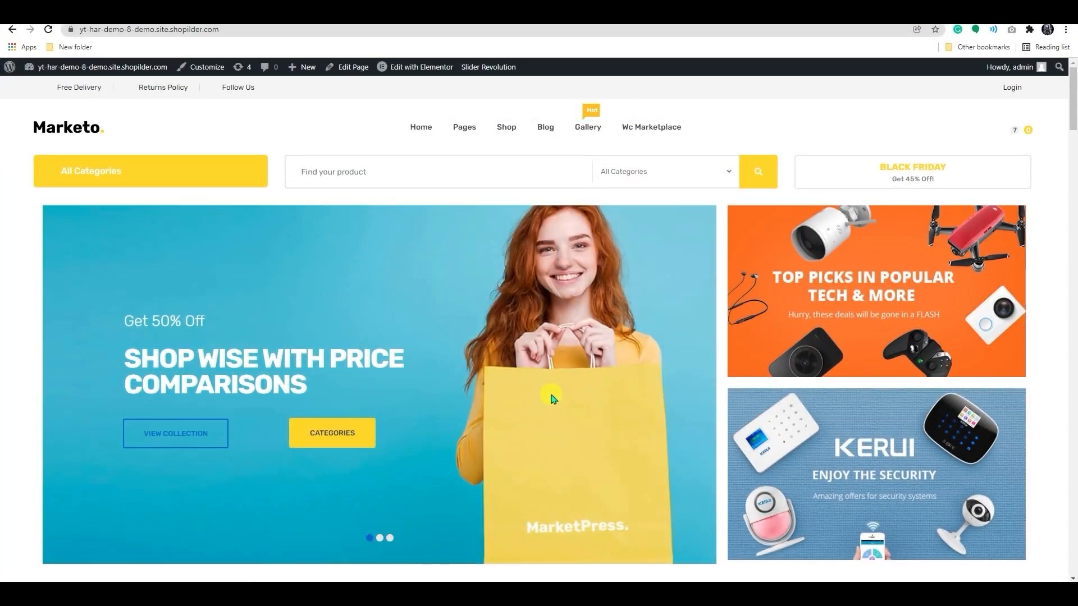
pyautogui.hotkey('ctrl', 't')
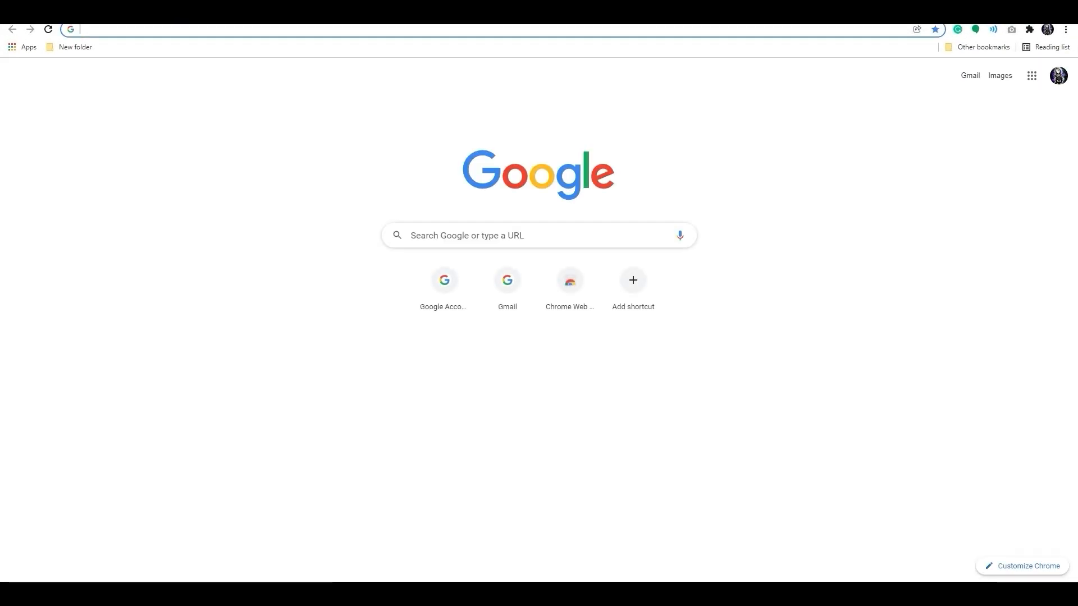
pyautogui.write('www.appm')
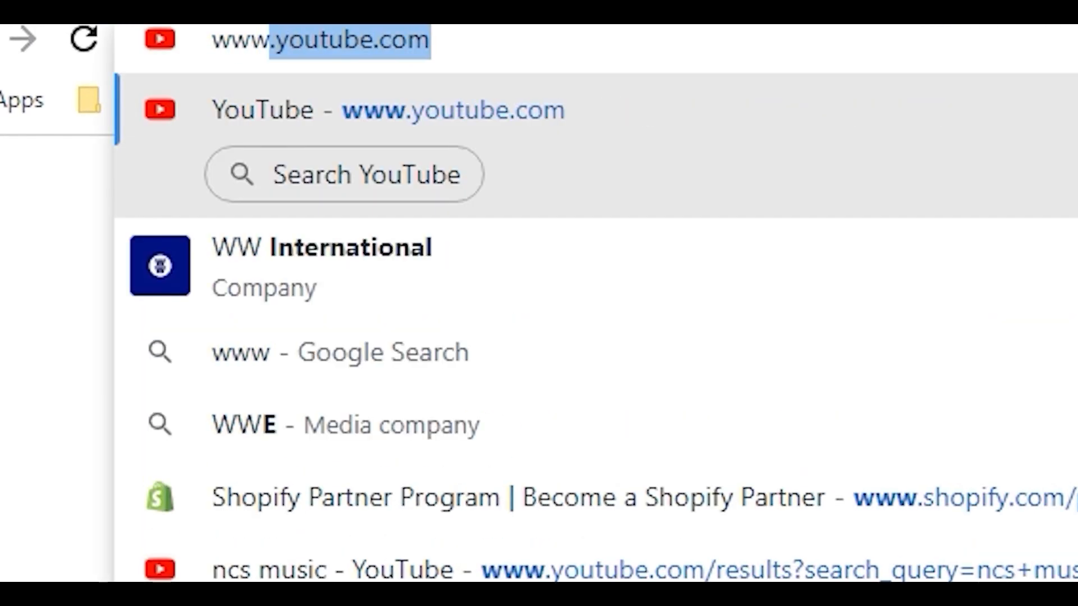
pyautogui.write('aker.x')
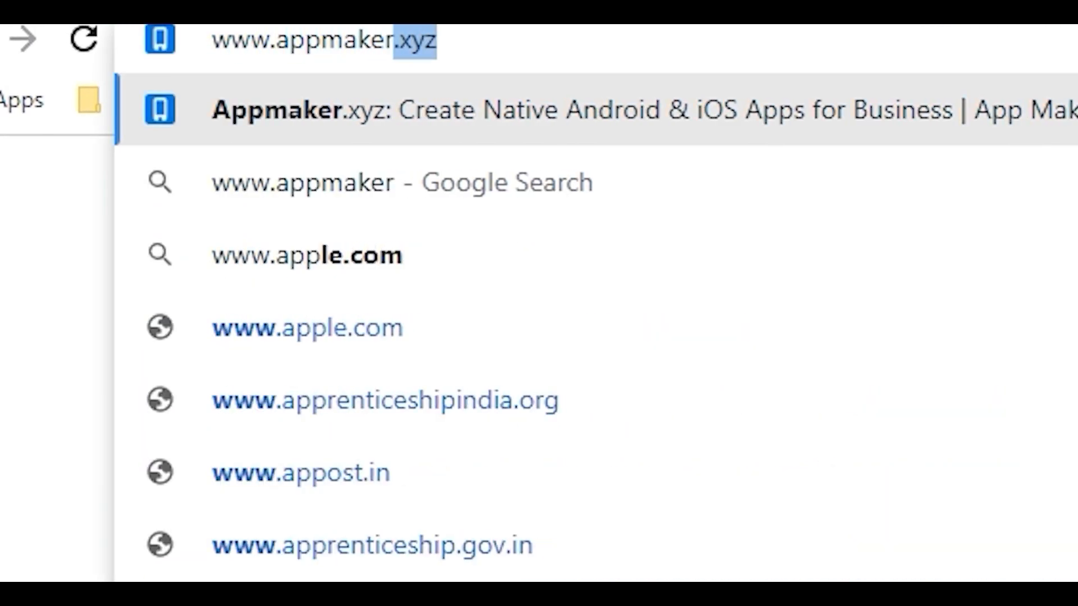
pyautogui.write('yz')
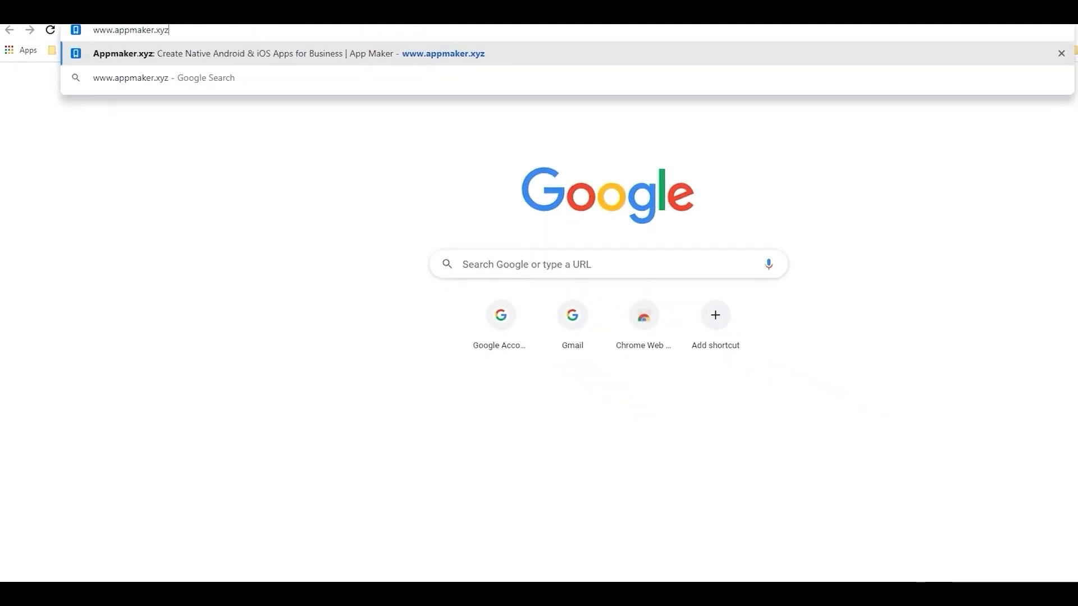
pyautogui.press('Return')
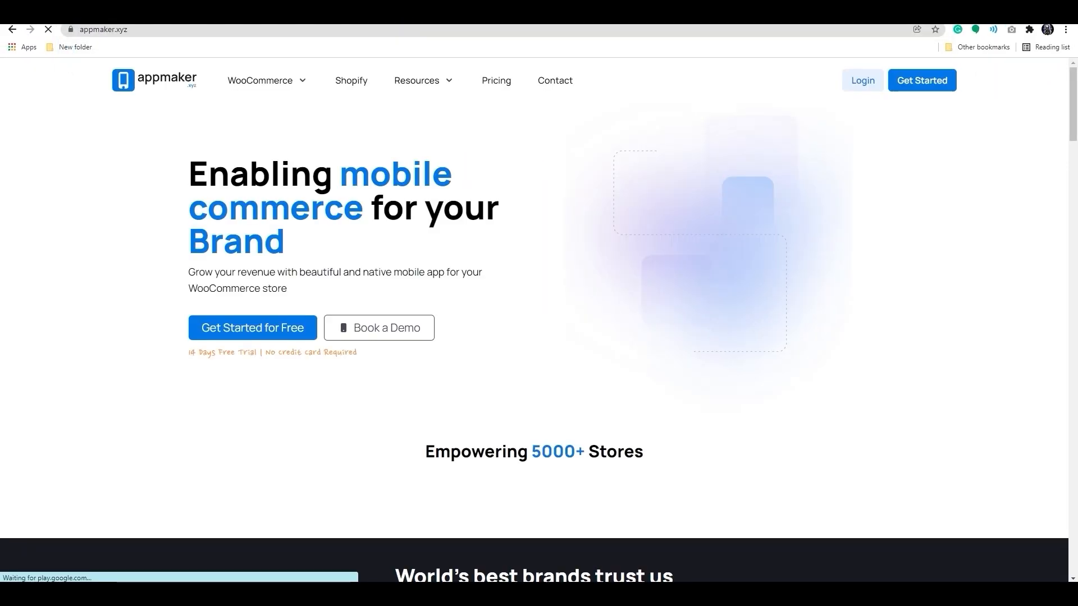
pyautogui.moveTo(252, 98)
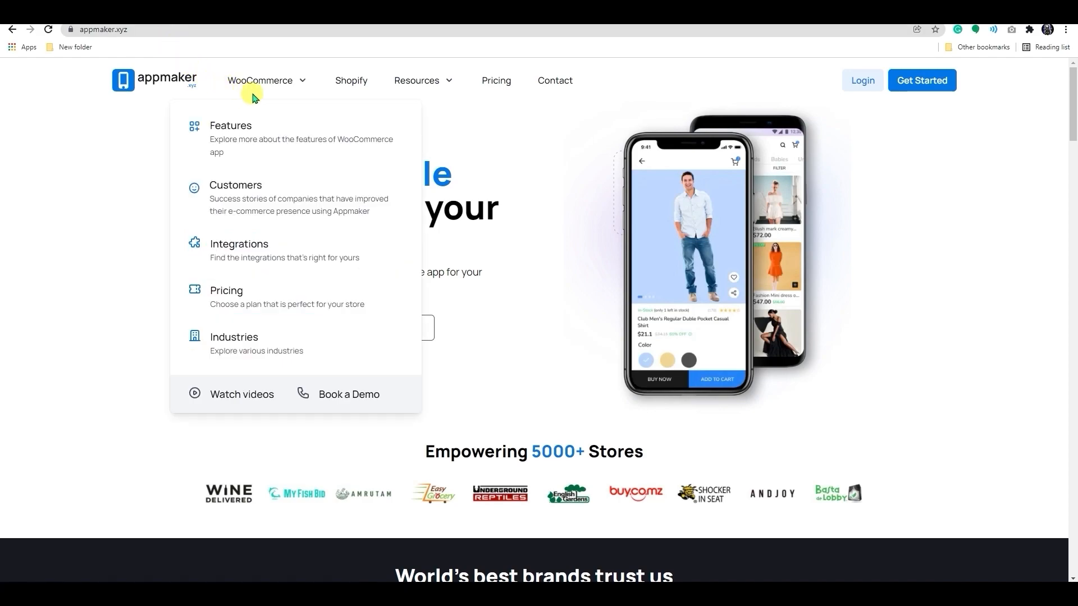
pyautogui.click(282, 90)
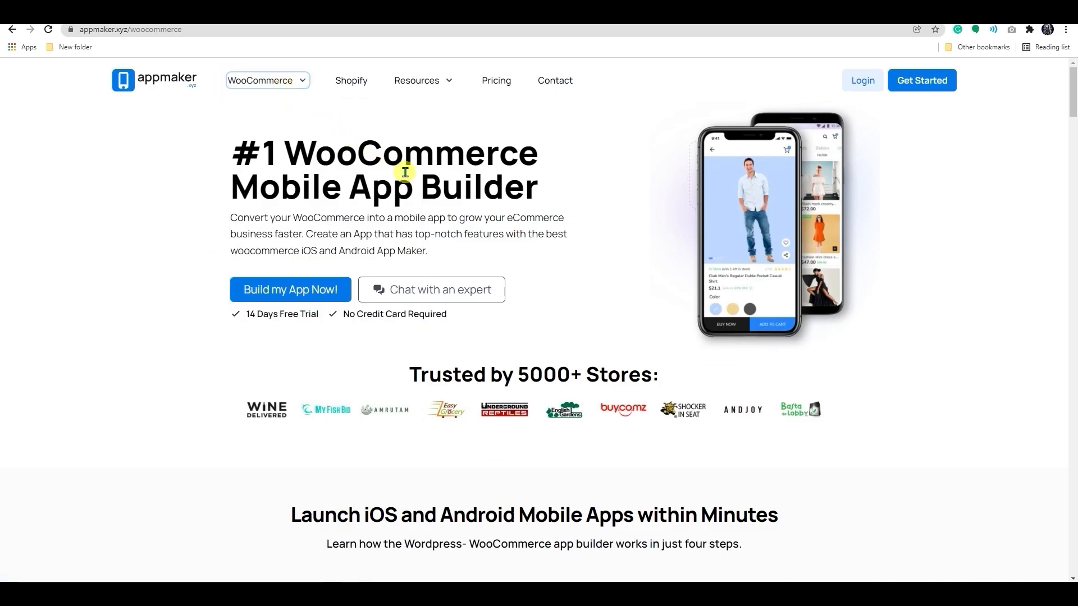
# Step: Examine the WooCommerce app builder page for the four launch steps, app features, third-party integrations and free trial offer
pyautogui.scroll(-5, 405, 172)
pyautogui.scroll(2, 405, 175)
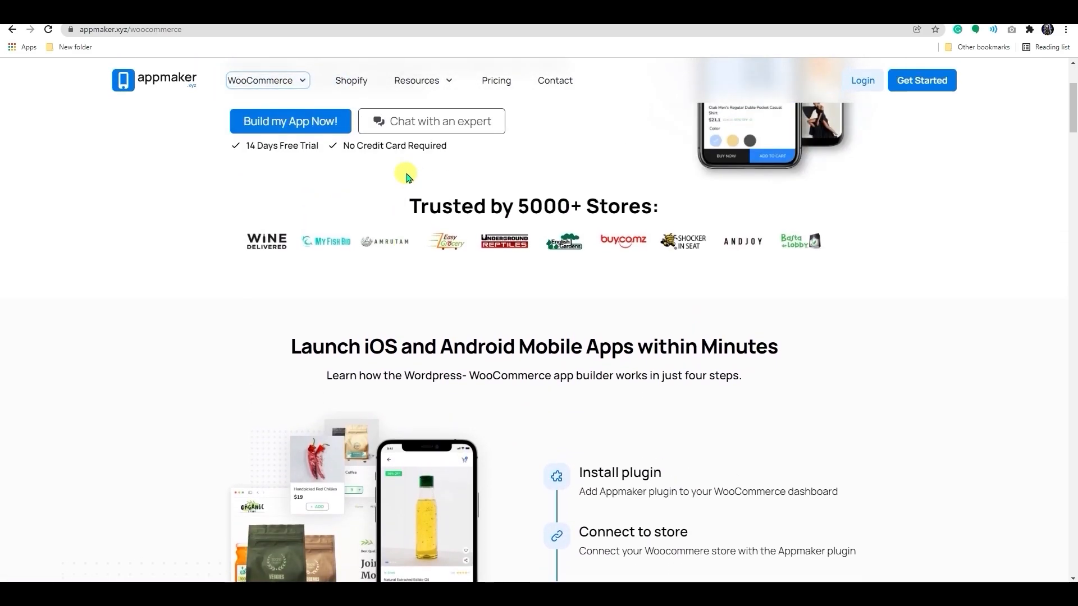
pyautogui.scroll(-4, 406, 176)
pyautogui.scroll(-5, 406, 176)
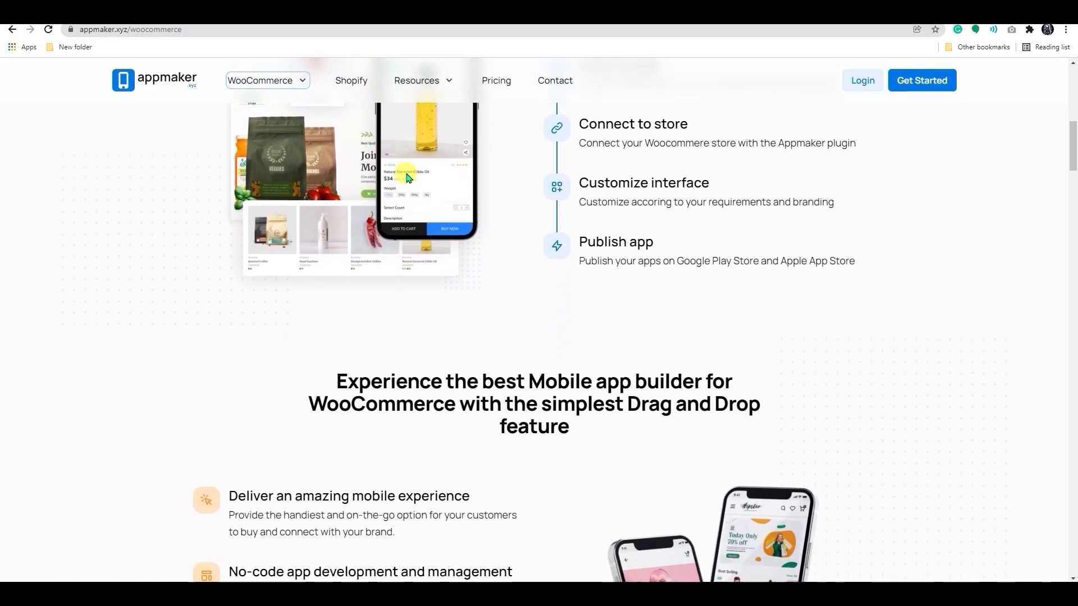
pyautogui.scroll(-6, 406, 176)
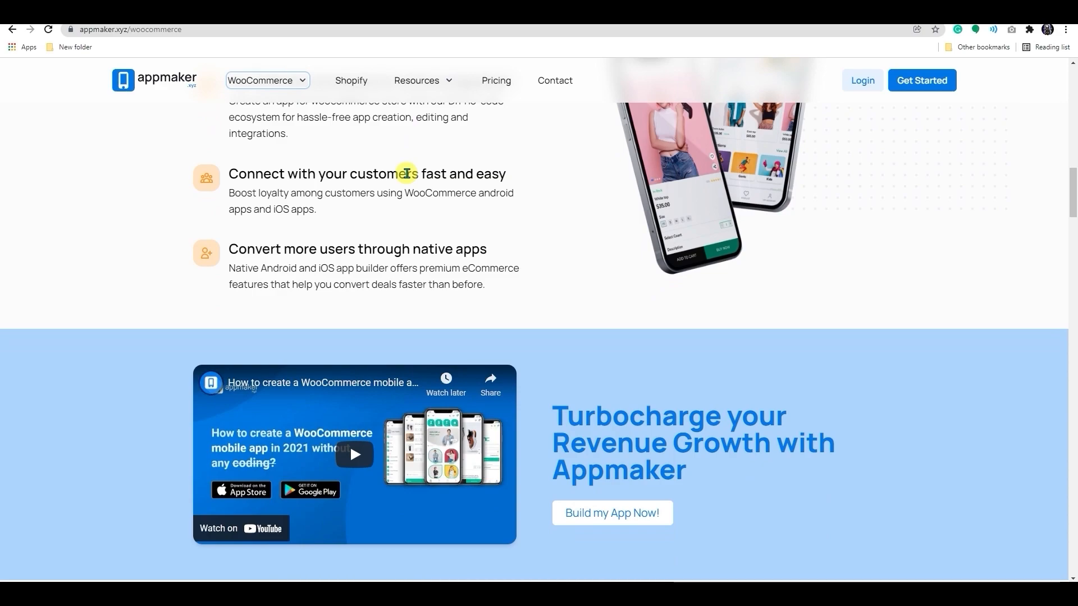
pyautogui.scroll(-4, 406, 175)
pyautogui.scroll(-4, 407, 176)
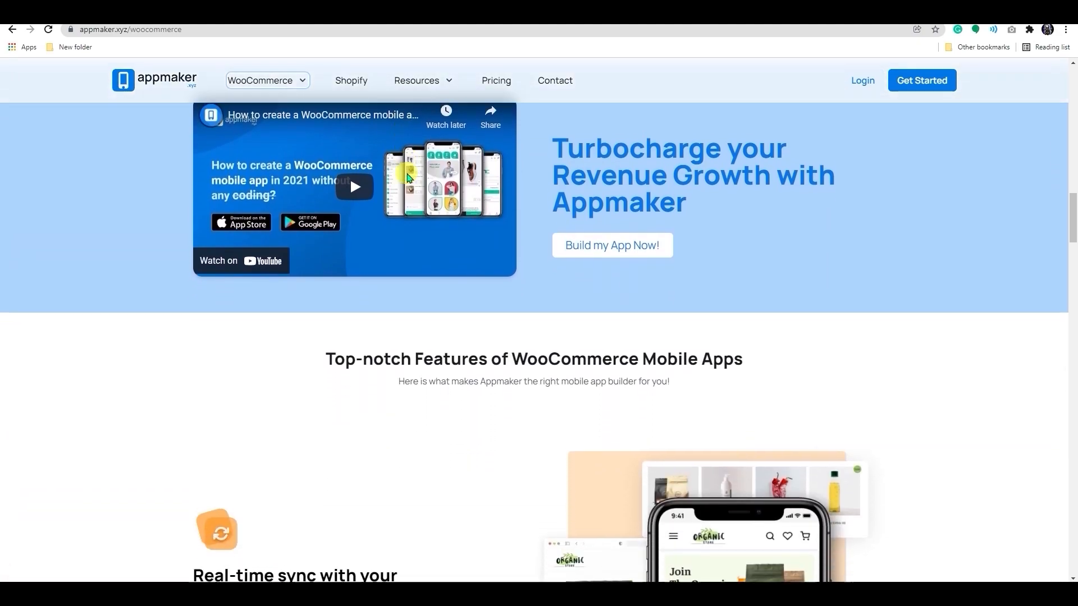
pyautogui.scroll(-2, 407, 176)
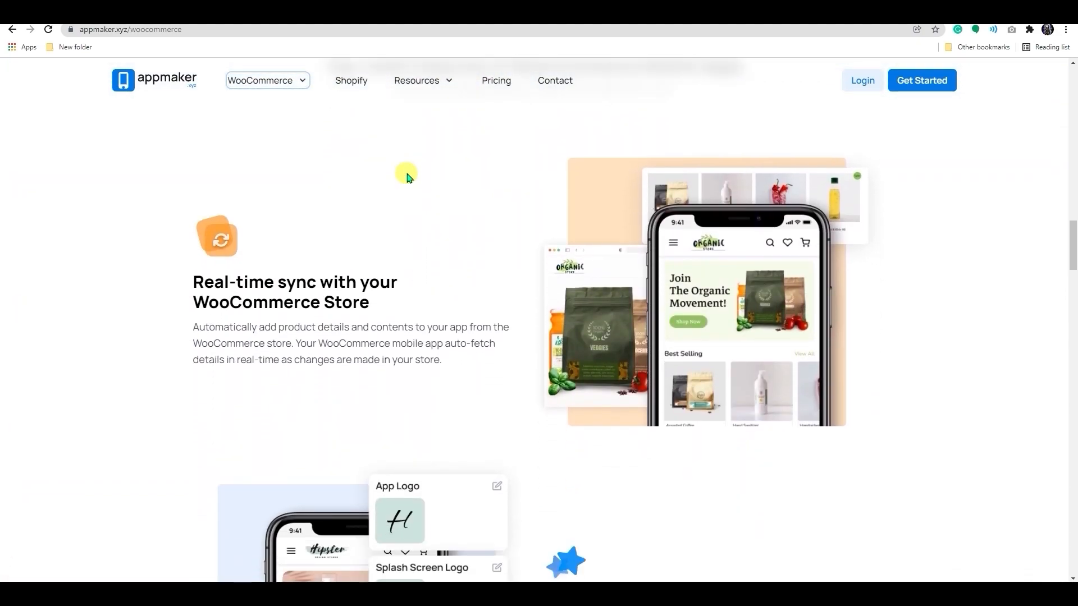
pyautogui.scroll(-6, 406, 175)
pyautogui.scroll(-4, 407, 175)
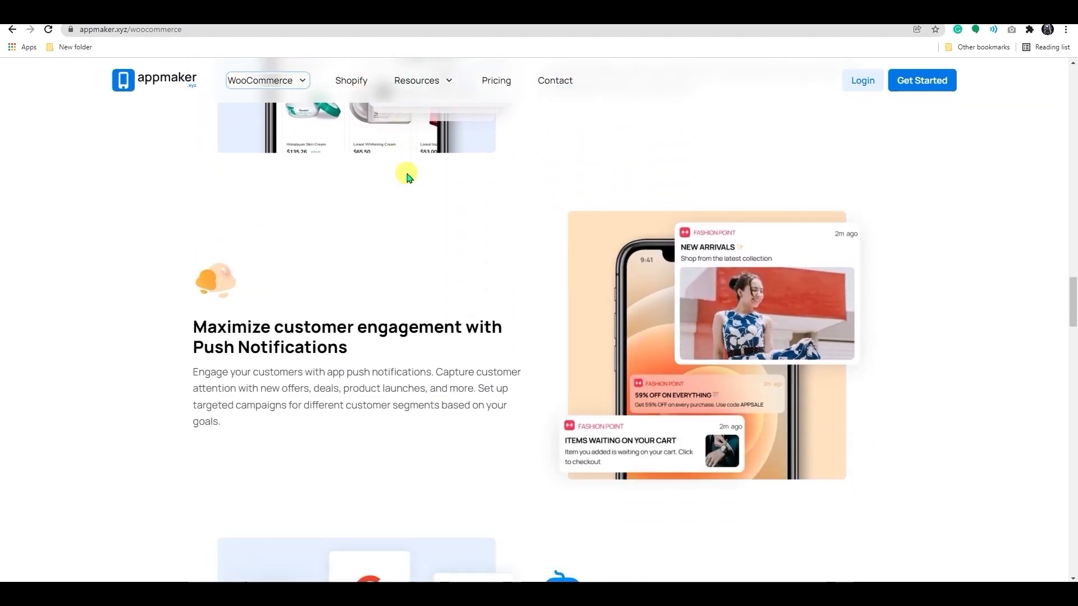
pyautogui.scroll(-6, 407, 176)
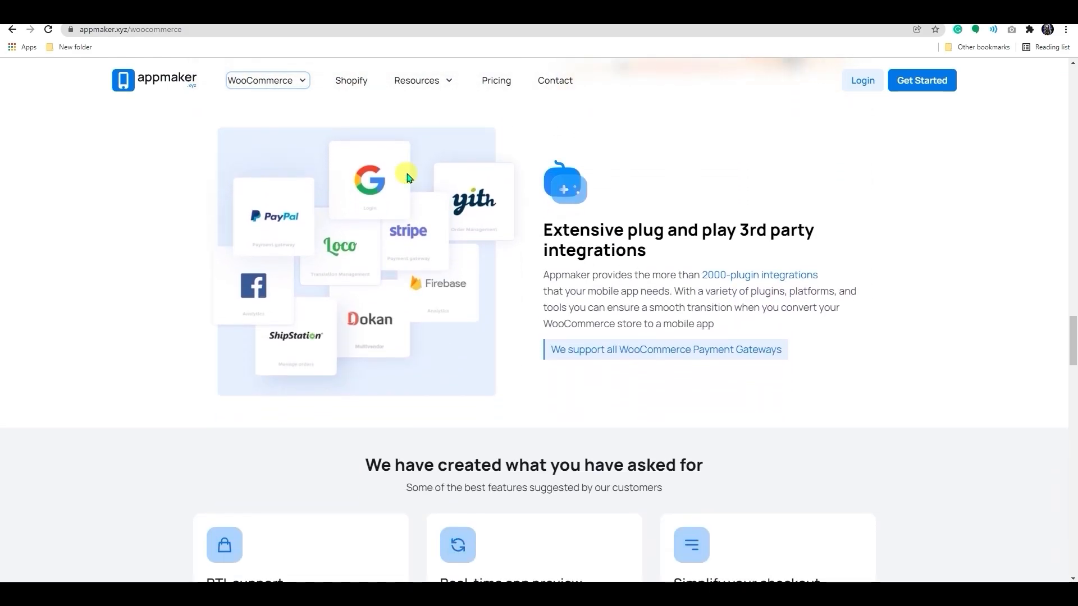
pyautogui.scroll(-6, 406, 175)
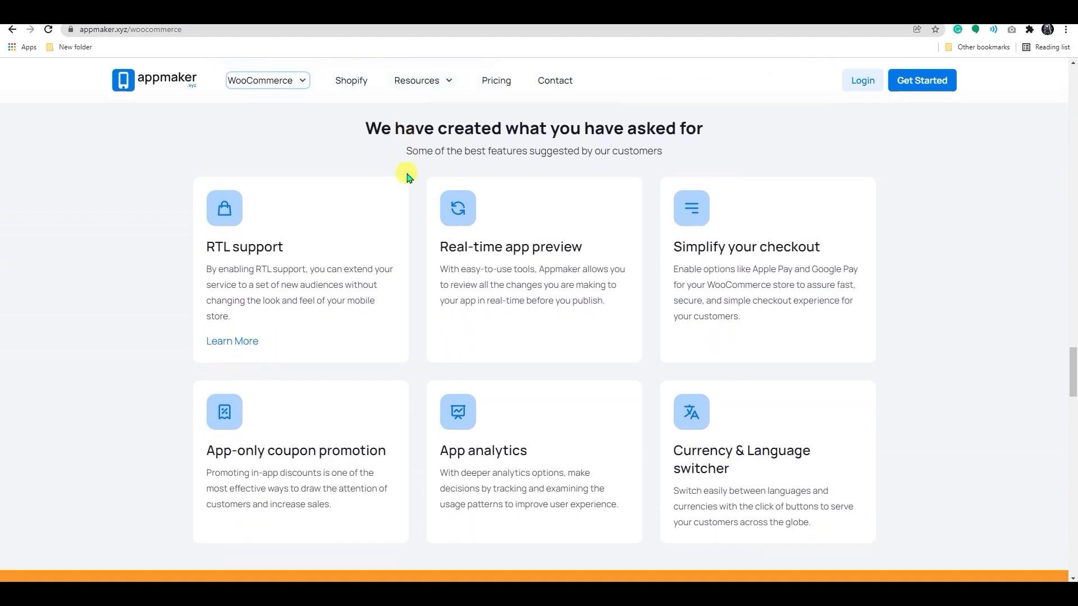
pyautogui.scroll(-4, 407, 176)
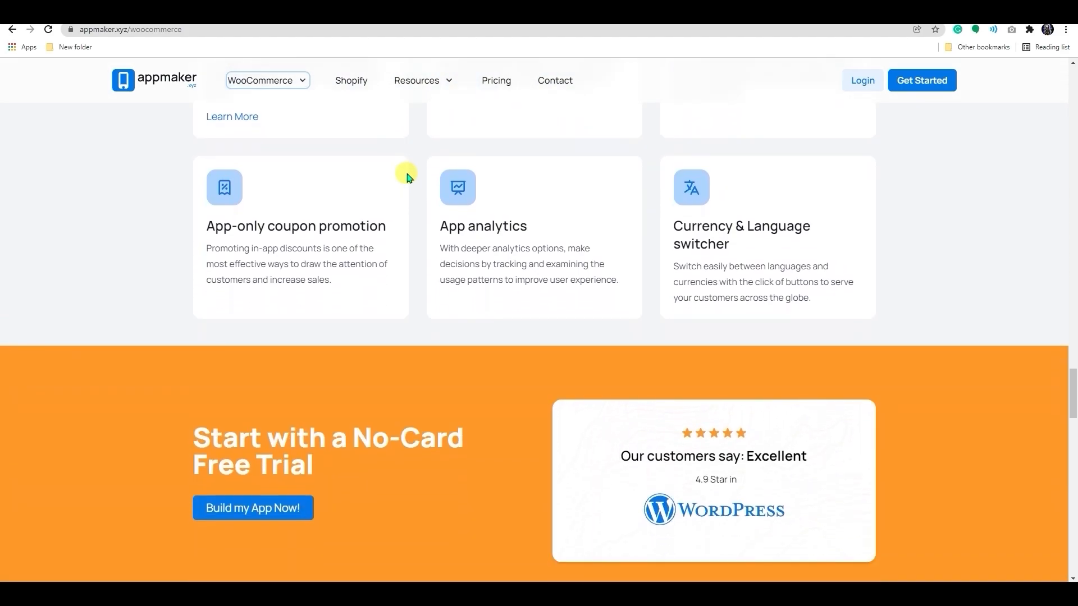
pyautogui.scroll(-3, 407, 176)
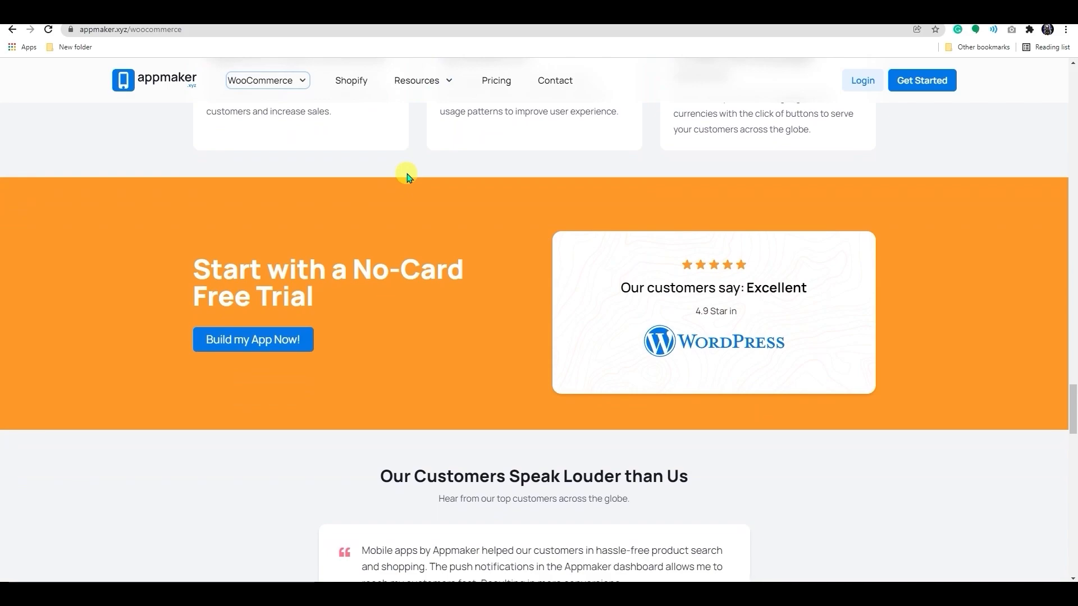
pyautogui.scroll(20, 408, 177)
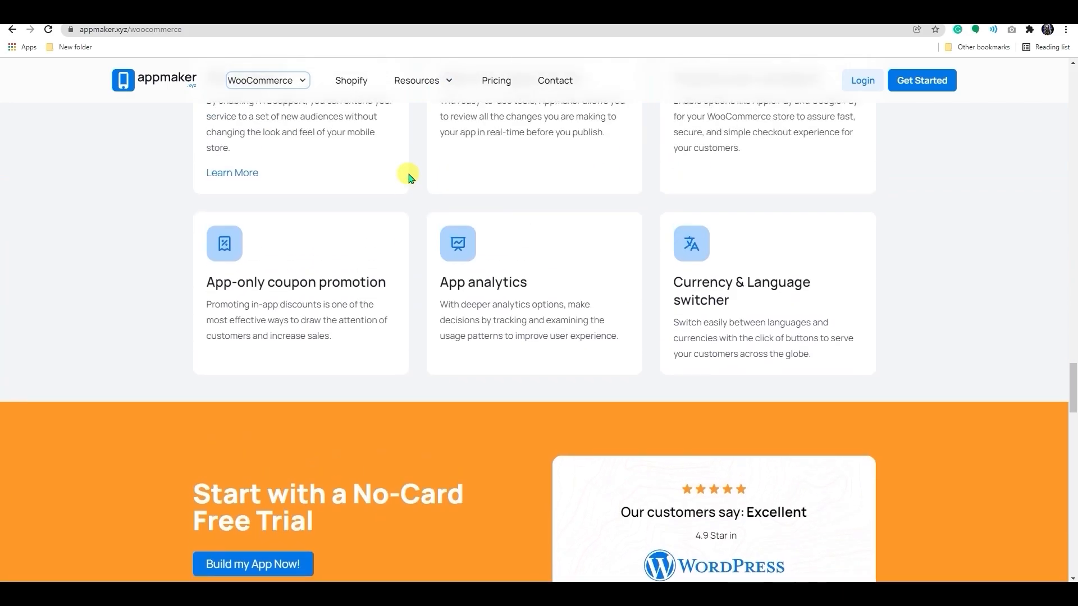
pyautogui.scroll(20, 408, 176)
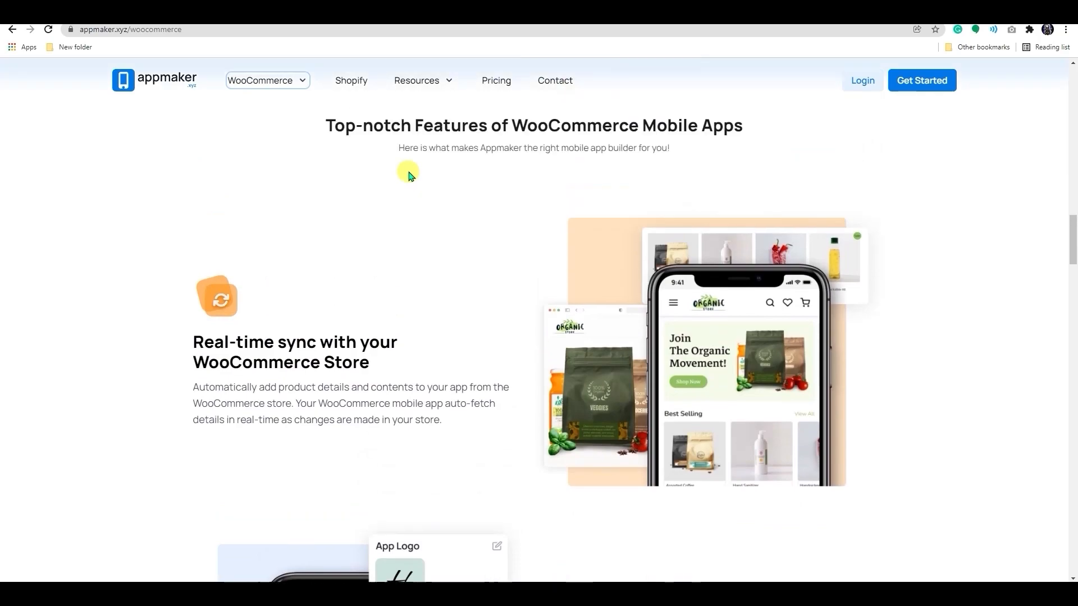
pyautogui.scroll(5, 408, 174)
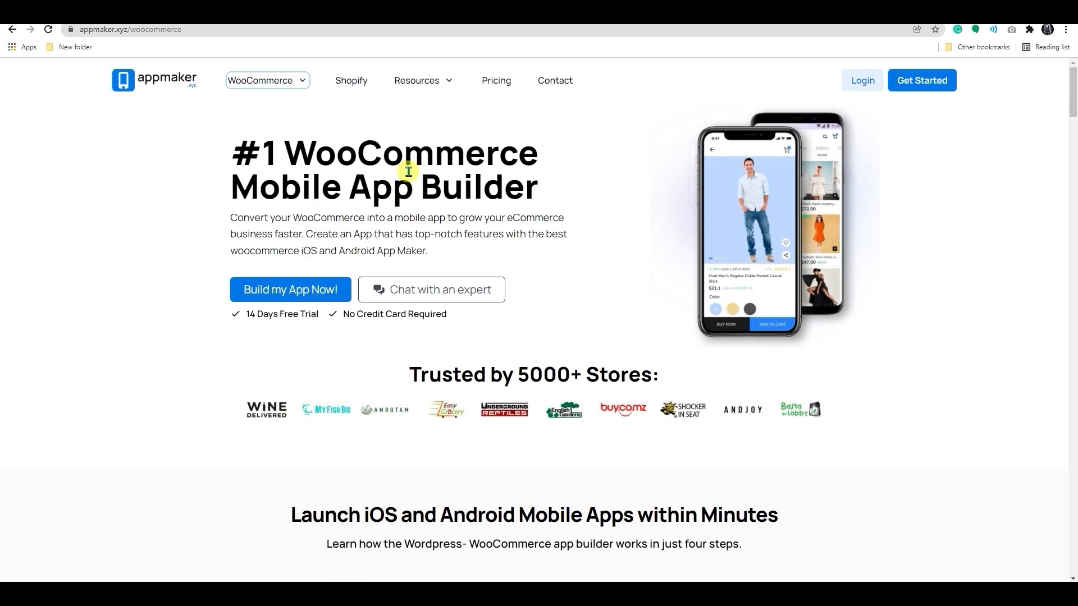
# Step: Start building an app, enter MultiVendo as the app name and fill in the account e-mail
pyautogui.click(309, 301)
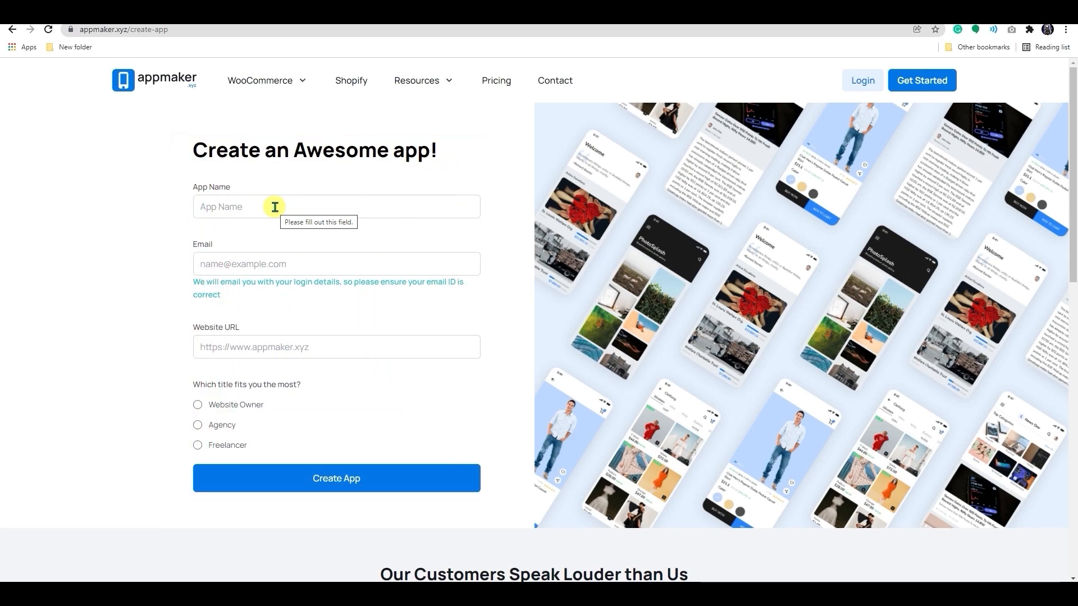
pyautogui.click(276, 207)
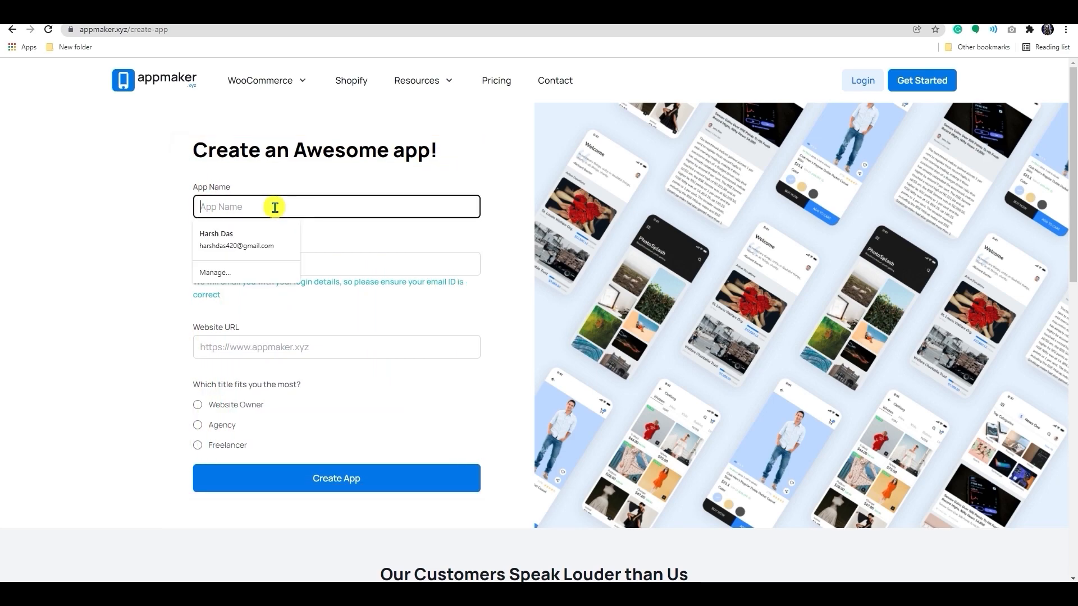
pyautogui.write('MultiVendo')
pyautogui.click(298, 265)
pyautogui.click(252, 289)
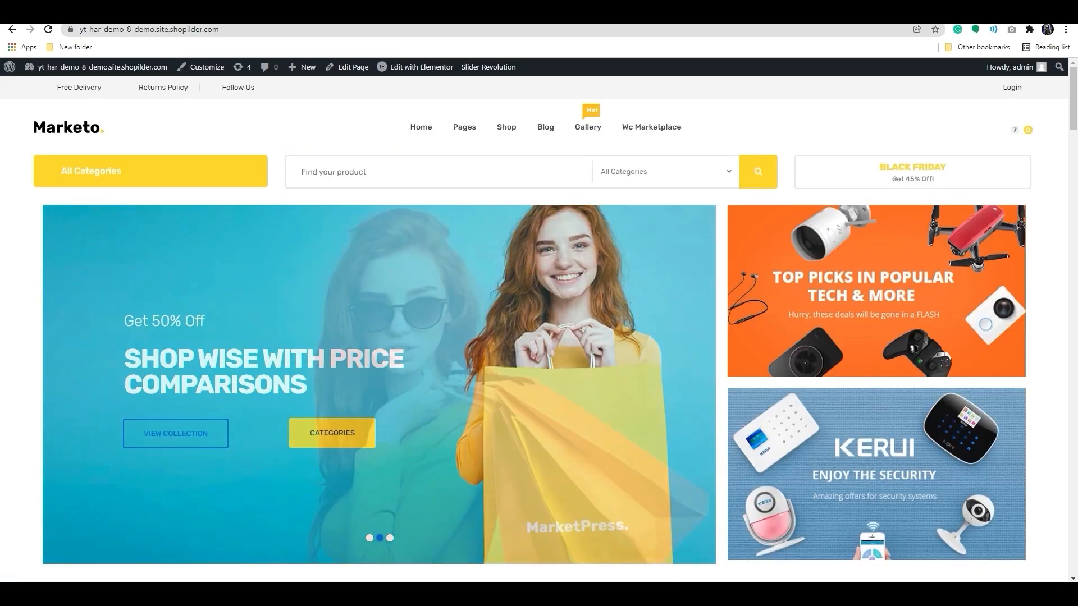
# Step: Complete the form with the Marketo store's copied address as website URL and the Website Owner title, and create the app
pyautogui.click(146, 29)
pyautogui.hotkey('ctrl', 'c')
pyautogui.click(256, 344)
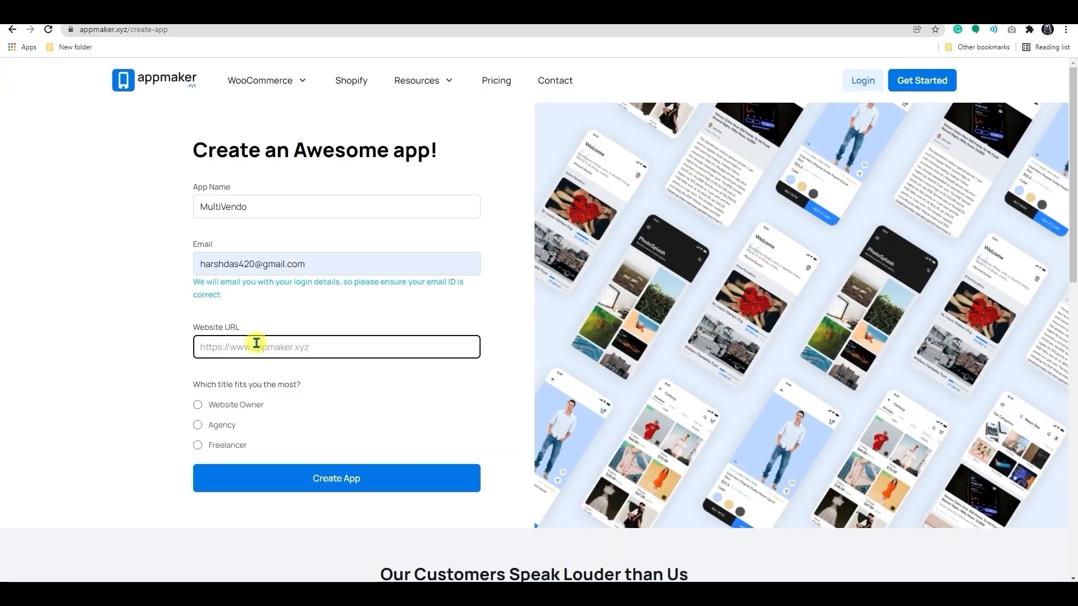
pyautogui.hotkey('ctrl', 'v')
pyautogui.click(197, 405)
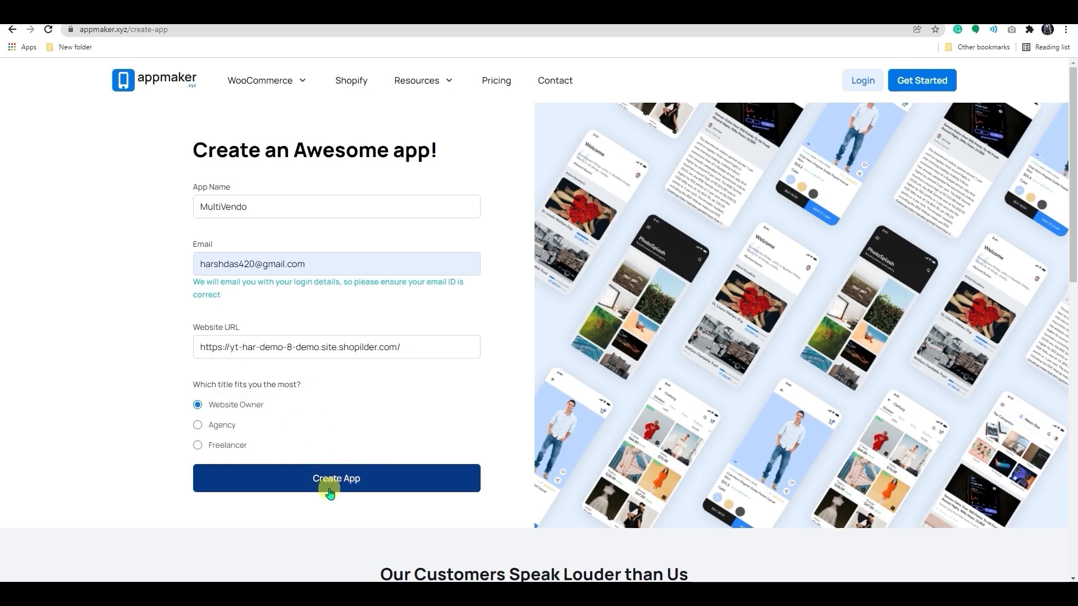
pyautogui.click(330, 493)
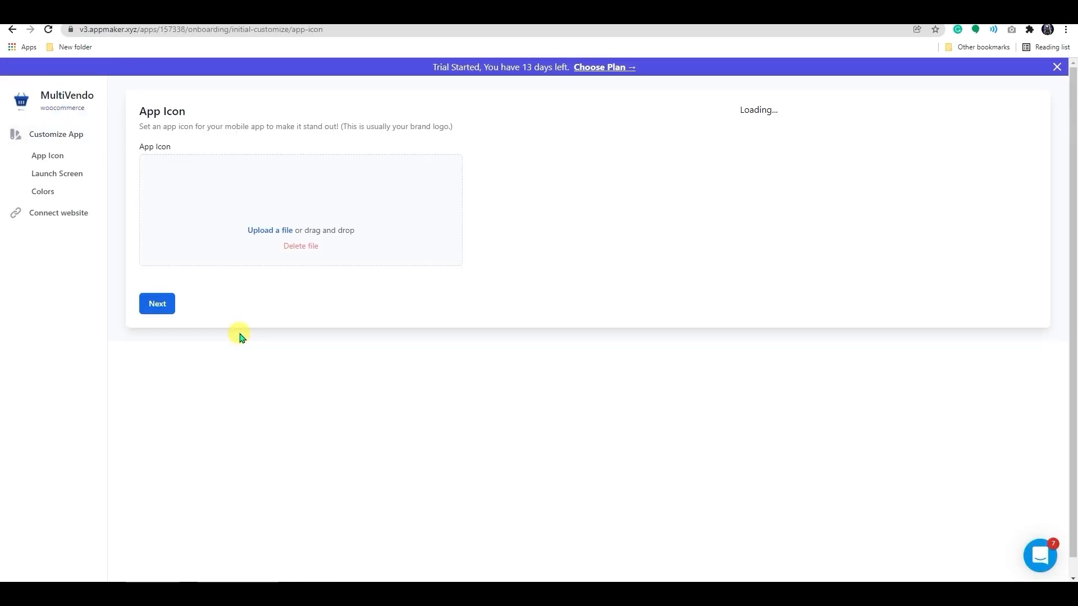
# Step: Upload the App-Icon image from the Market place folder as the app icon
pyautogui.click(297, 251)
pyautogui.click(227, 109)
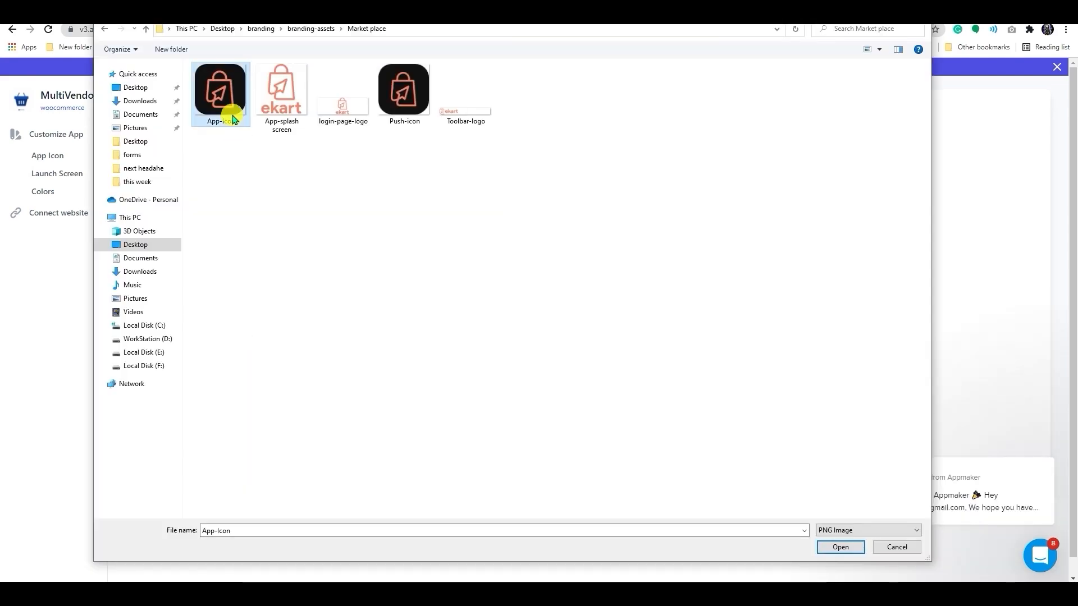
pyautogui.click(841, 547)
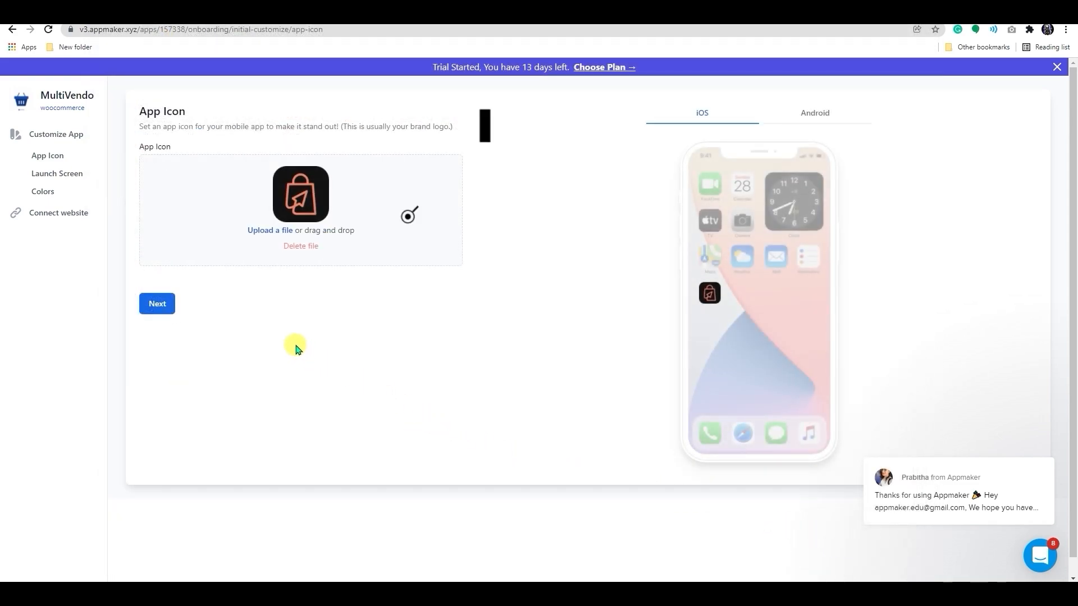
# Step: Continue to the launch screen setup and upload the App-splash screen image as its logo
pyautogui.click(159, 310)
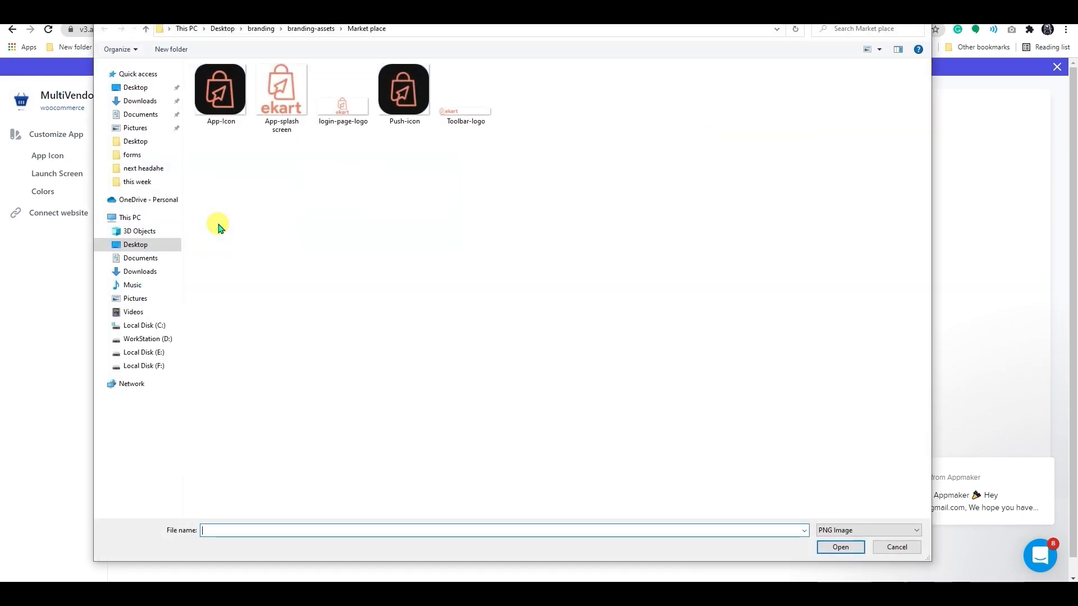
pyautogui.click(281, 124)
pyautogui.click(833, 549)
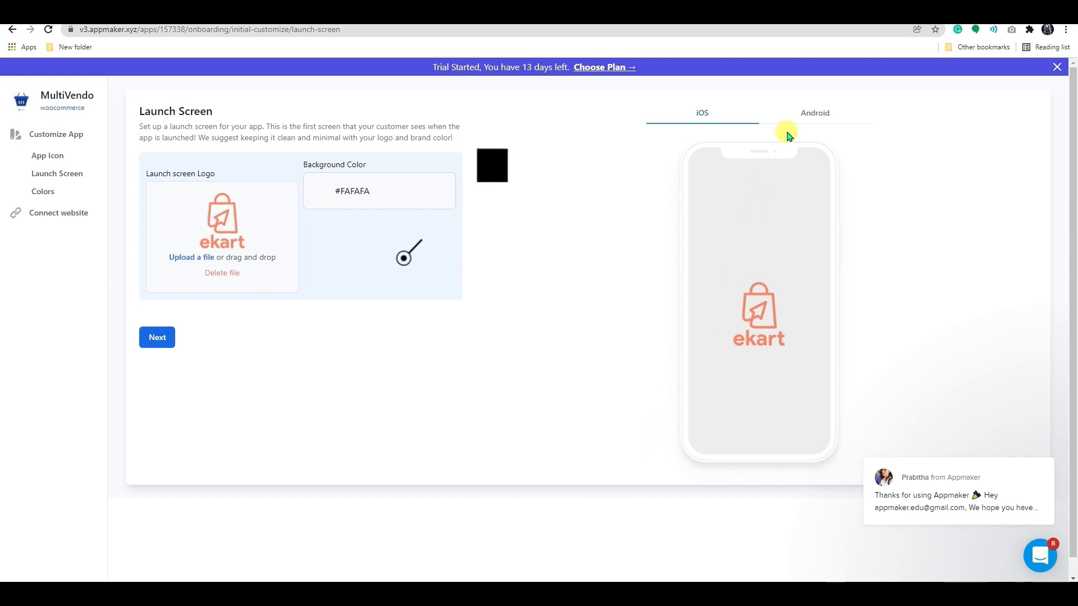
# Step: Preview the launch screen for Android and iOS, check the background color options and continue to the Colors setup
pyautogui.click(806, 114)
pyautogui.click(710, 120)
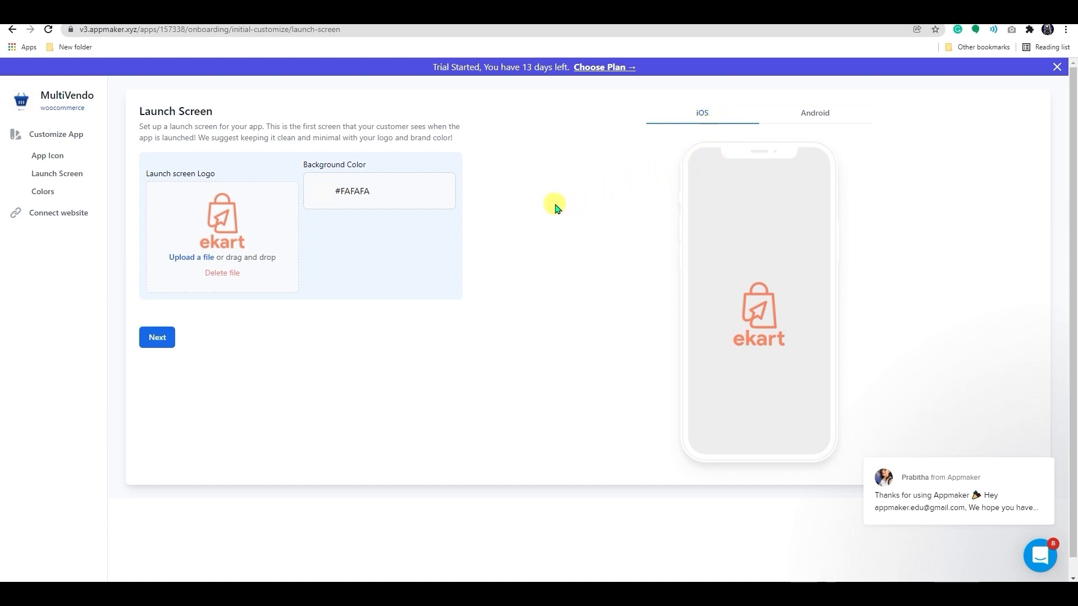
pyautogui.click(393, 200)
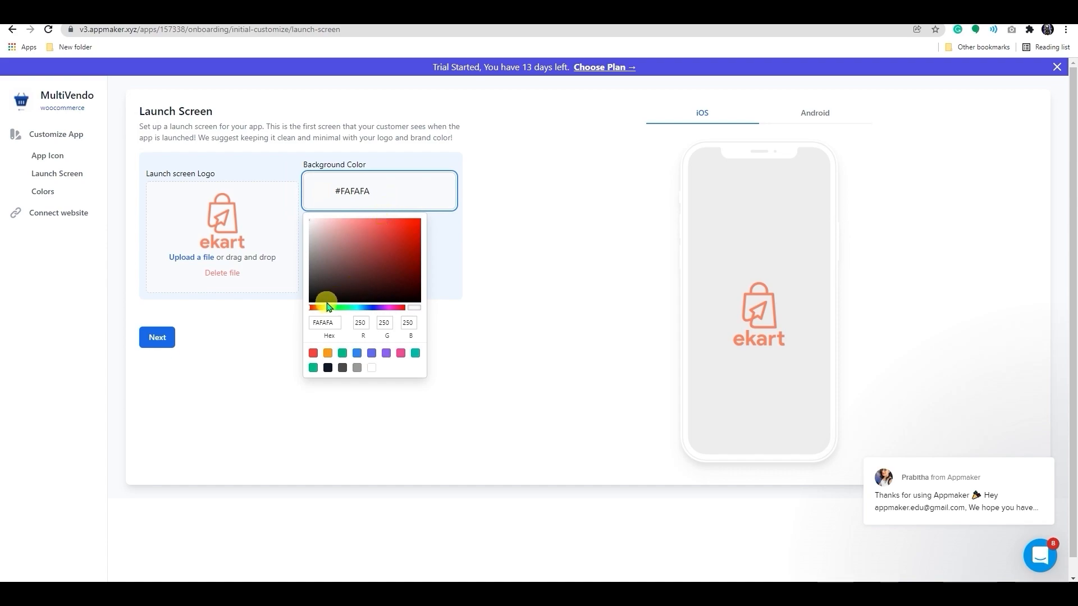
pyautogui.click(157, 343)
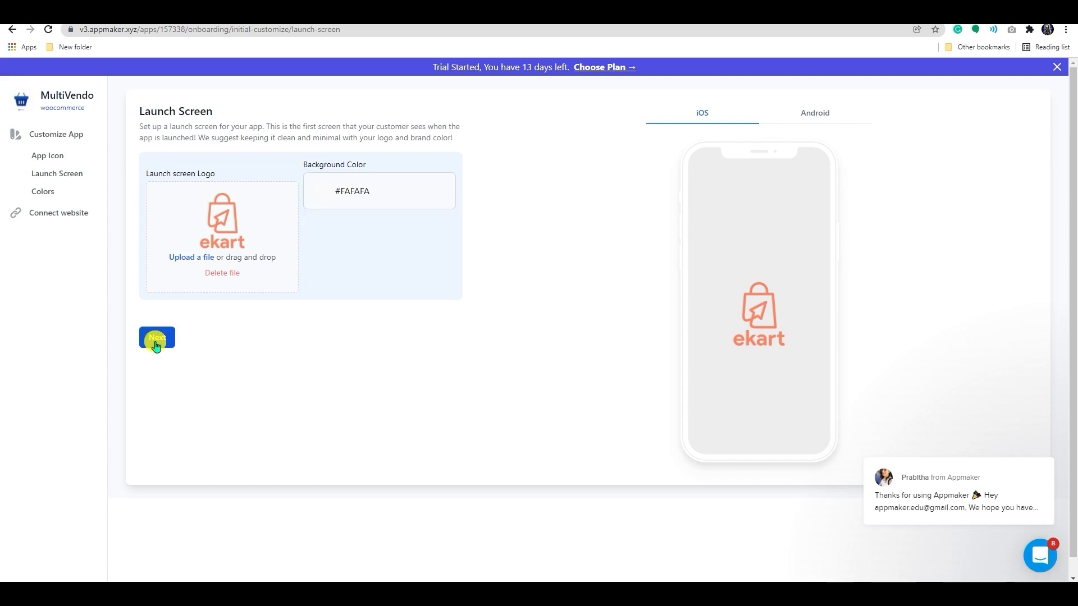
pyautogui.click(156, 343)
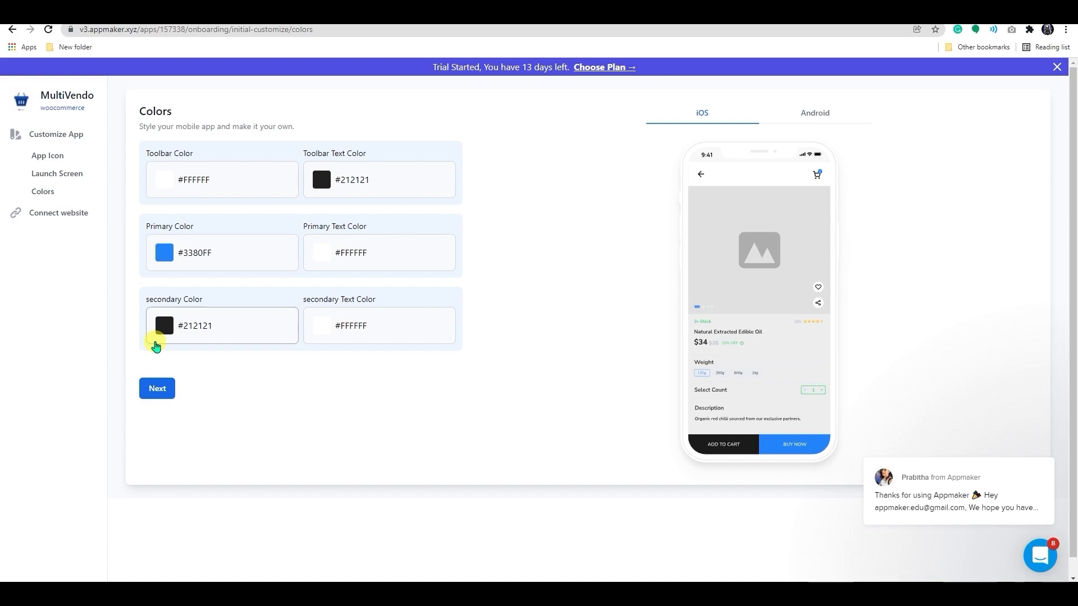
# Step: Set the app's secondary color to red #af0000 and the primary color to green #62b828
pyautogui.click(161, 332)
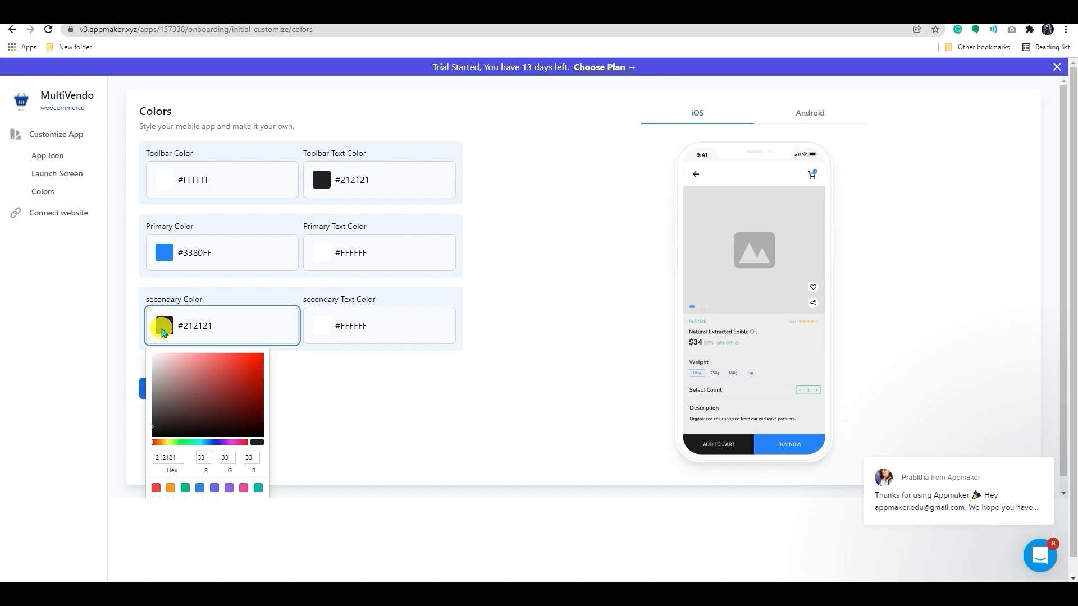
pyautogui.click(261, 373)
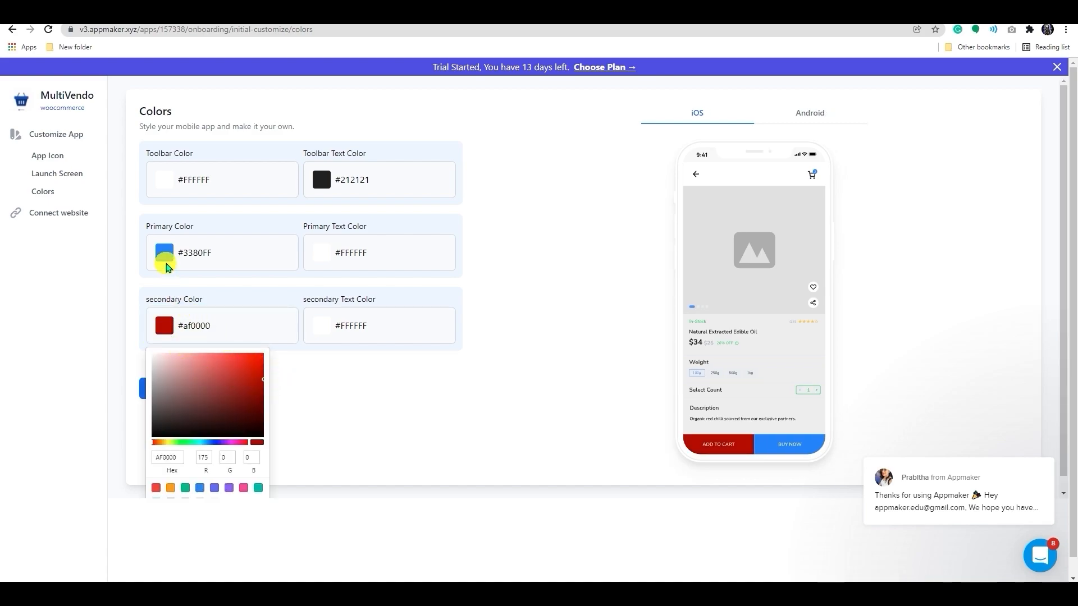
pyautogui.click(167, 266)
pyautogui.click(166, 264)
pyautogui.moveTo(209, 375); pyautogui.dragTo(178, 370)
pyautogui.click(239, 299)
pyautogui.moveTo(239, 298); pyautogui.dragTo(239, 306)
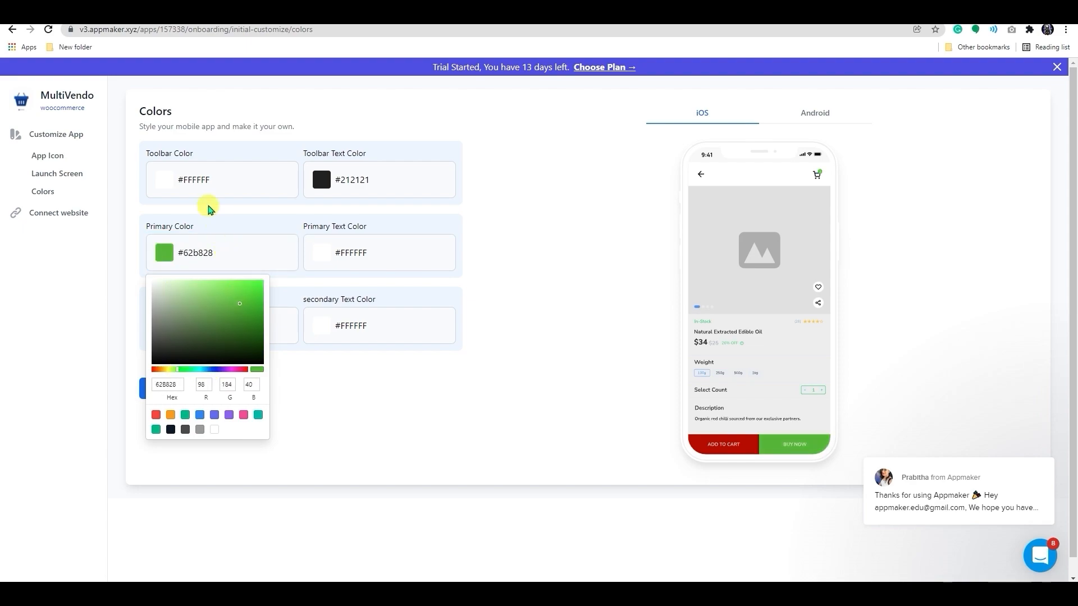
# Step: Set the toolbar color to turquoise #43d4c5 and continue to the website connection setup
pyautogui.click(163, 183)
pyautogui.click(165, 187)
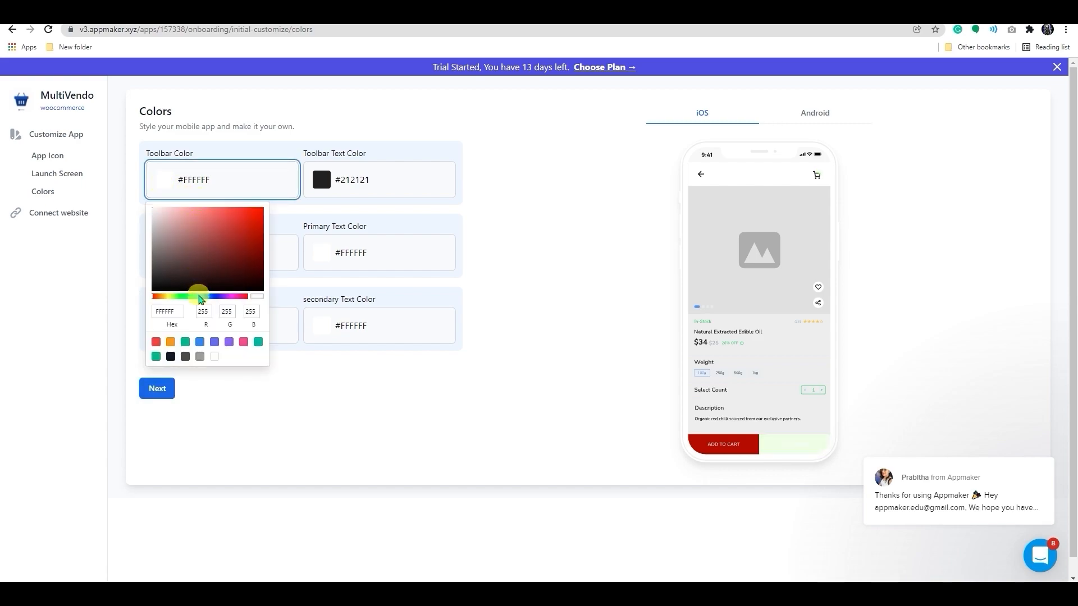
pyautogui.click(198, 297)
pyautogui.click(229, 224)
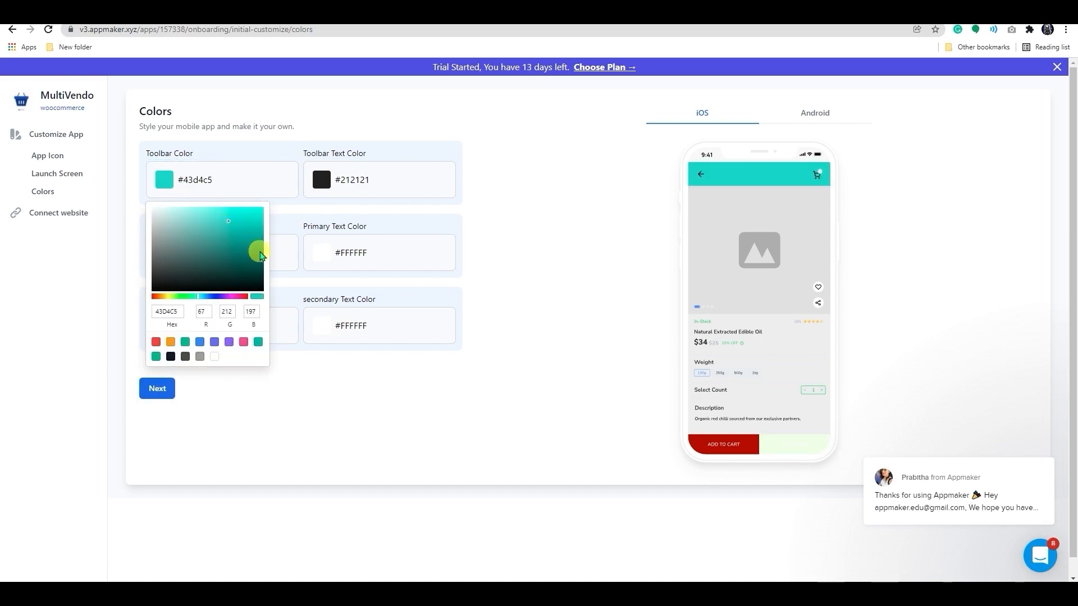
pyautogui.click(452, 296)
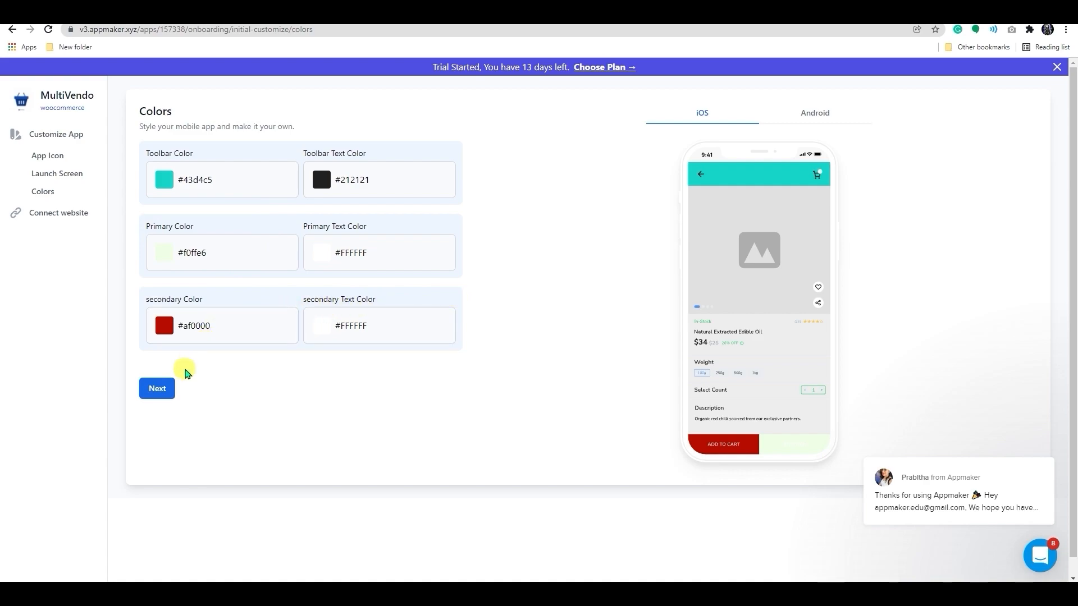
pyautogui.click(164, 392)
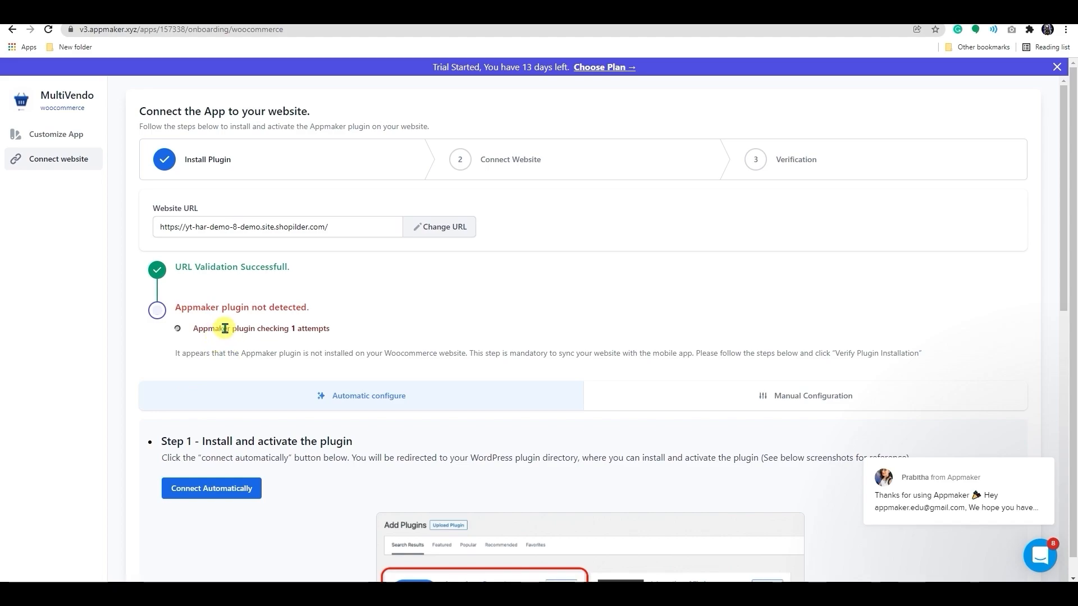
# Step: Examine the automatic and manual configuration instructions for installing the Appmaker plugin and getting its access key
pyautogui.scroll(-4, 224, 329)
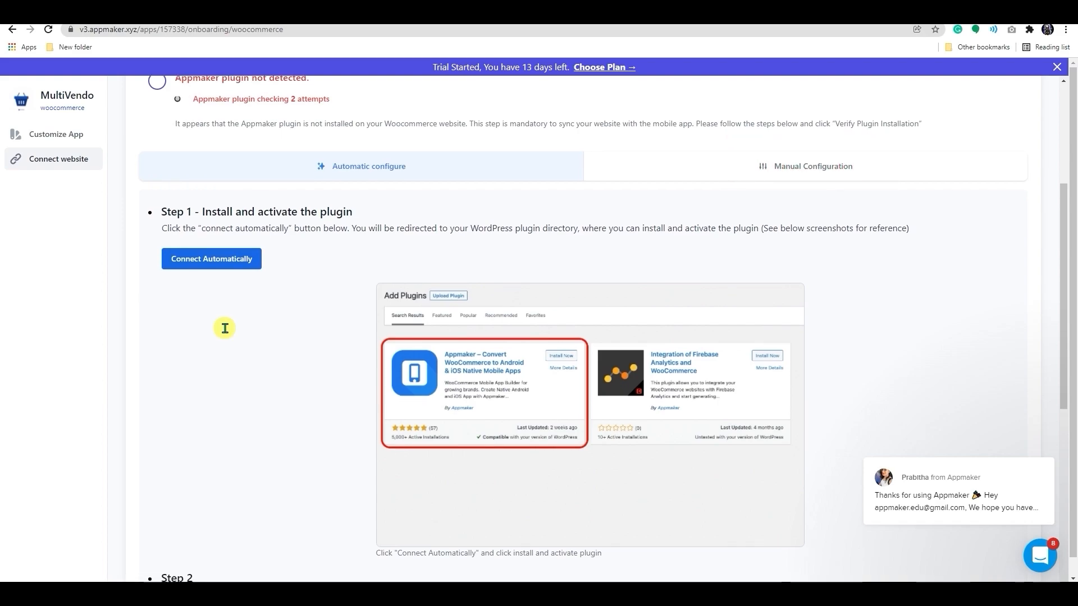
pyautogui.scroll(-2, 224, 329)
pyautogui.click(243, 150)
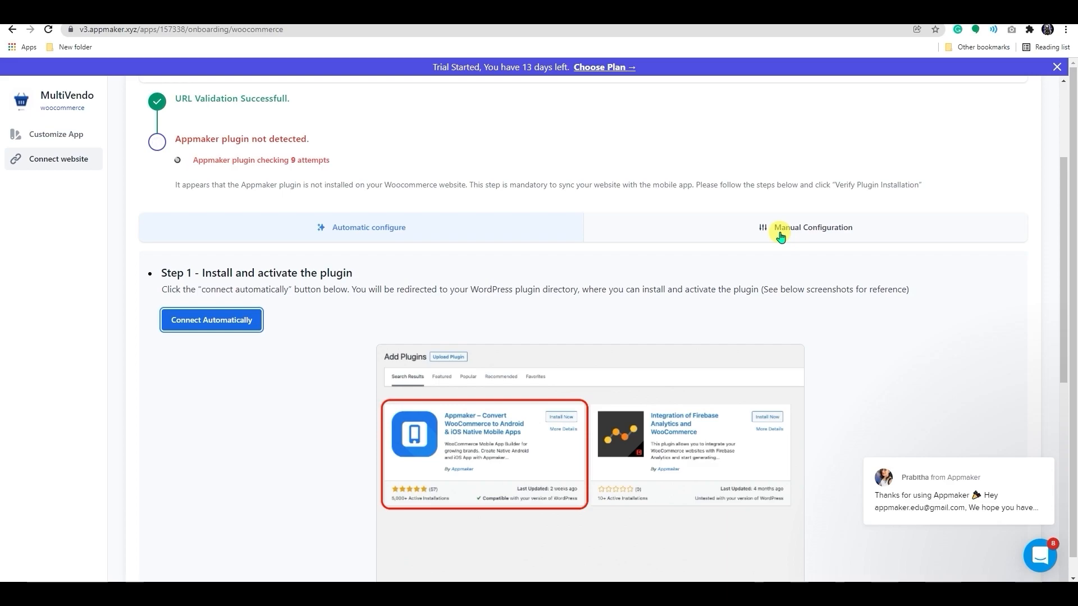
pyautogui.click(780, 230)
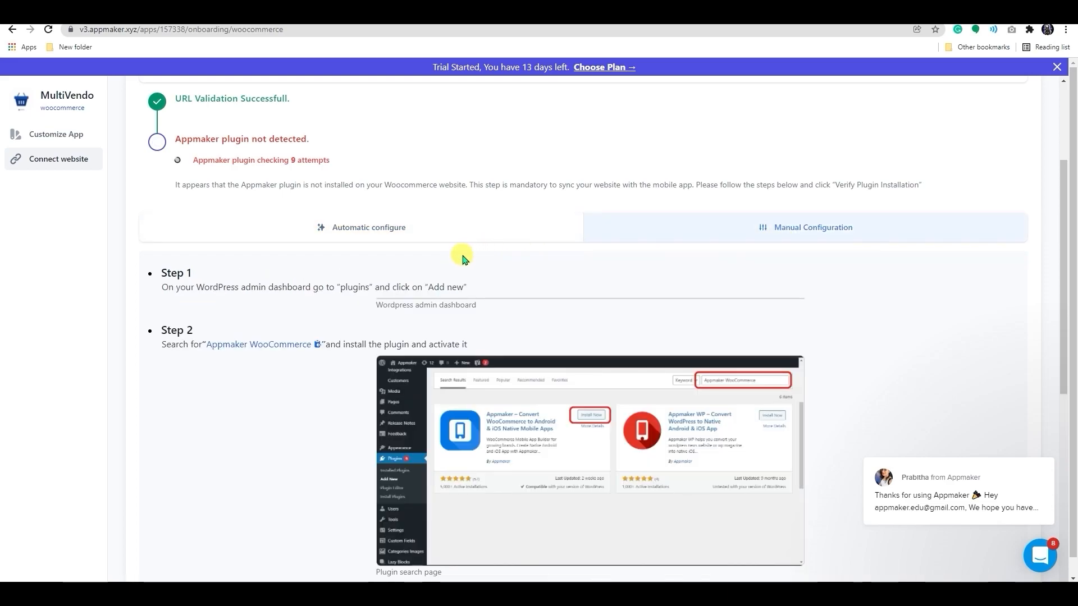
pyautogui.scroll(-3, 464, 253)
pyautogui.scroll(-3, 511, 280)
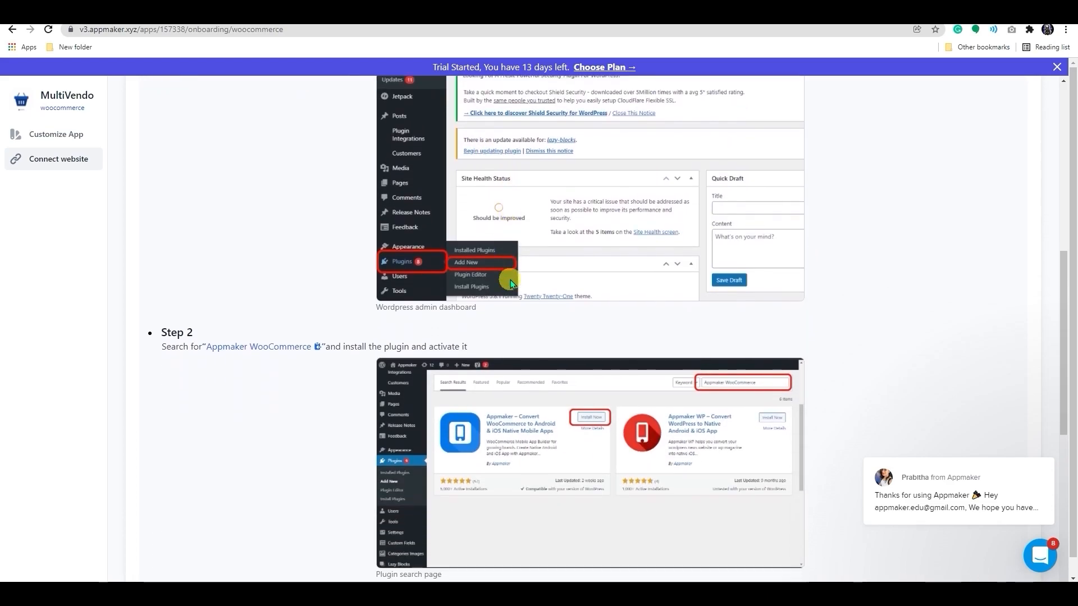
pyautogui.scroll(-2, 510, 279)
pyautogui.scroll(-5, 512, 282)
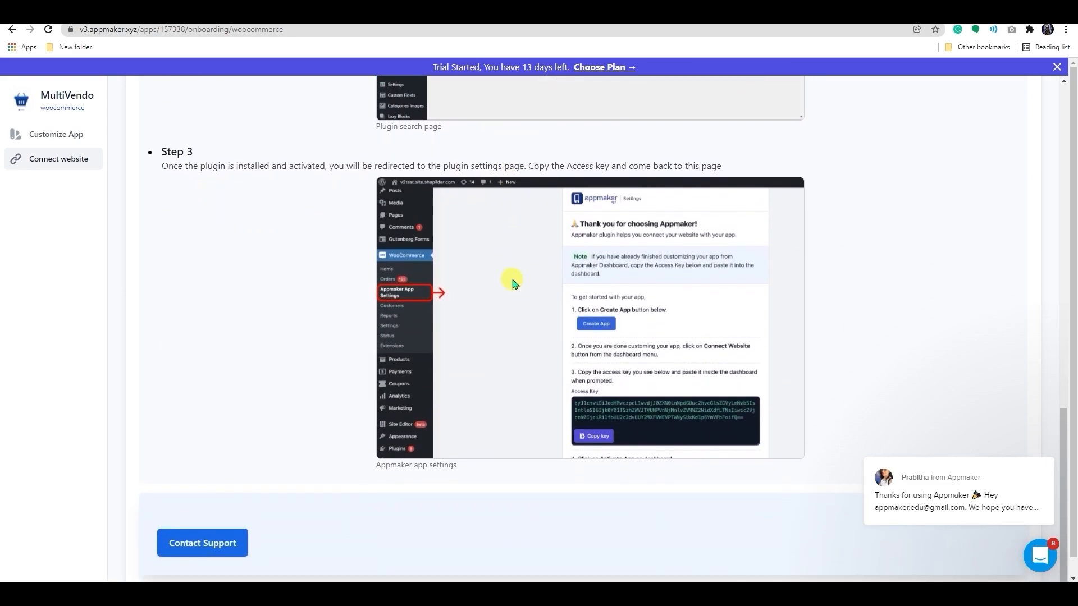
pyautogui.scroll(-1, 526, 330)
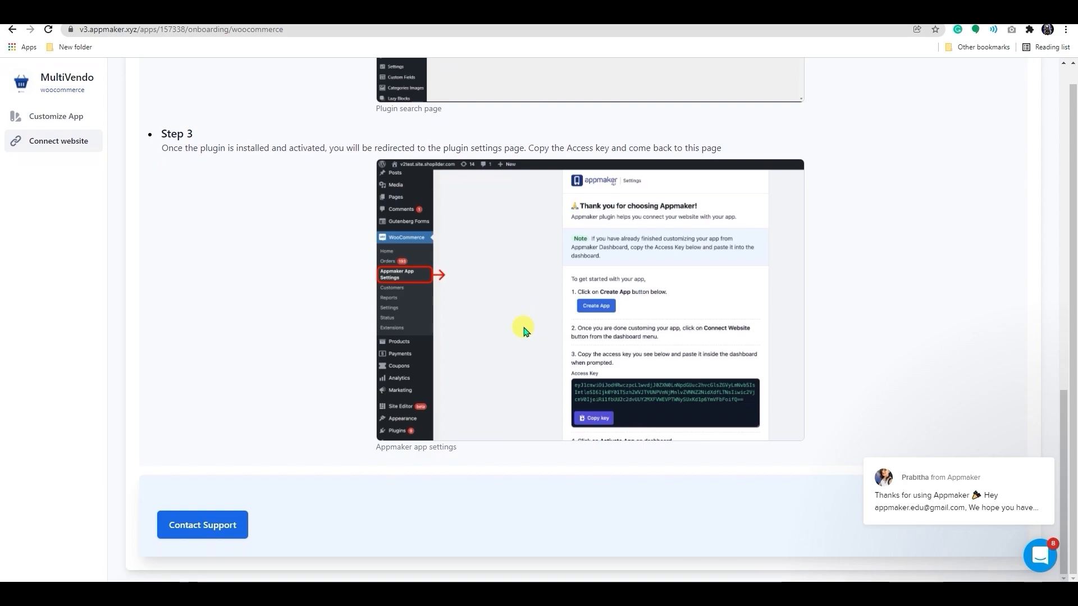
pyautogui.scroll(1, 528, 330)
pyautogui.scroll(15, 528, 326)
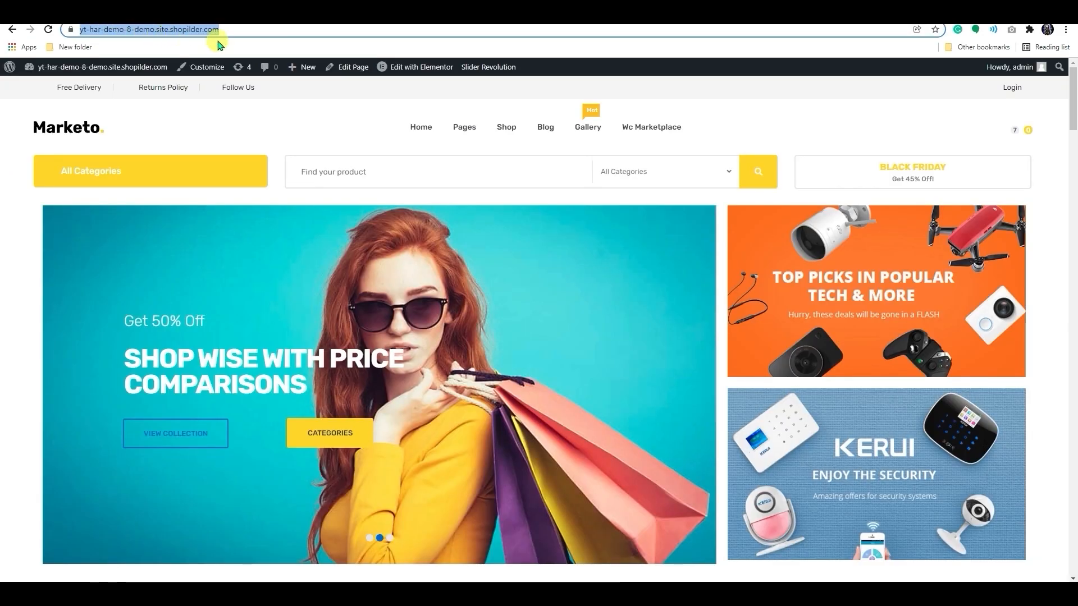
# Step: Switch to the Marketo store and open its WordPress dashboard by adding /wp-admin to the site address
pyautogui.click(220, 31)
pyautogui.click(674, 46)
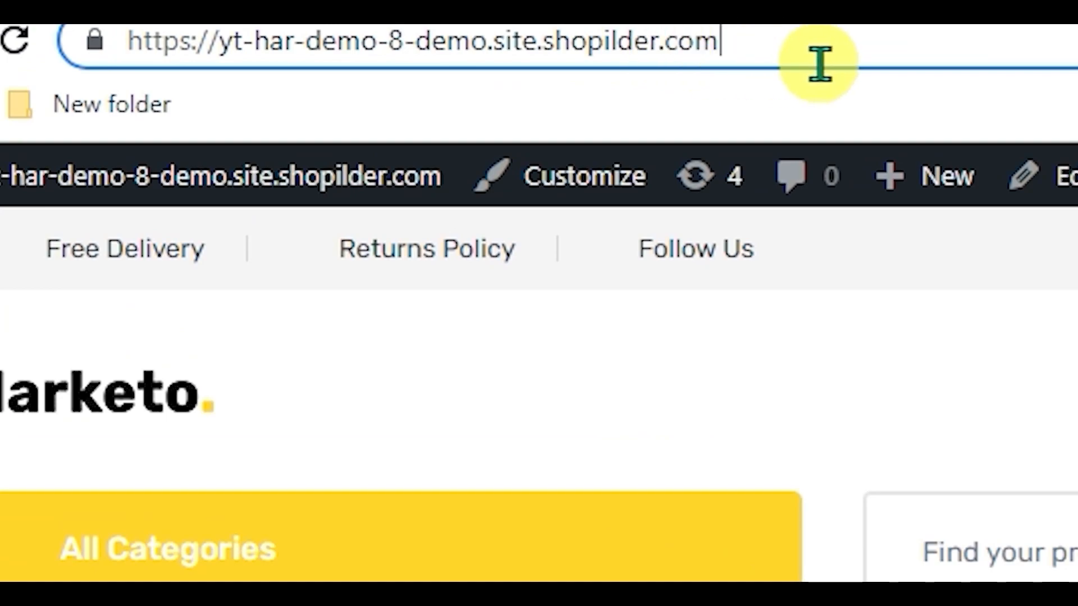
pyautogui.write('/wp-')
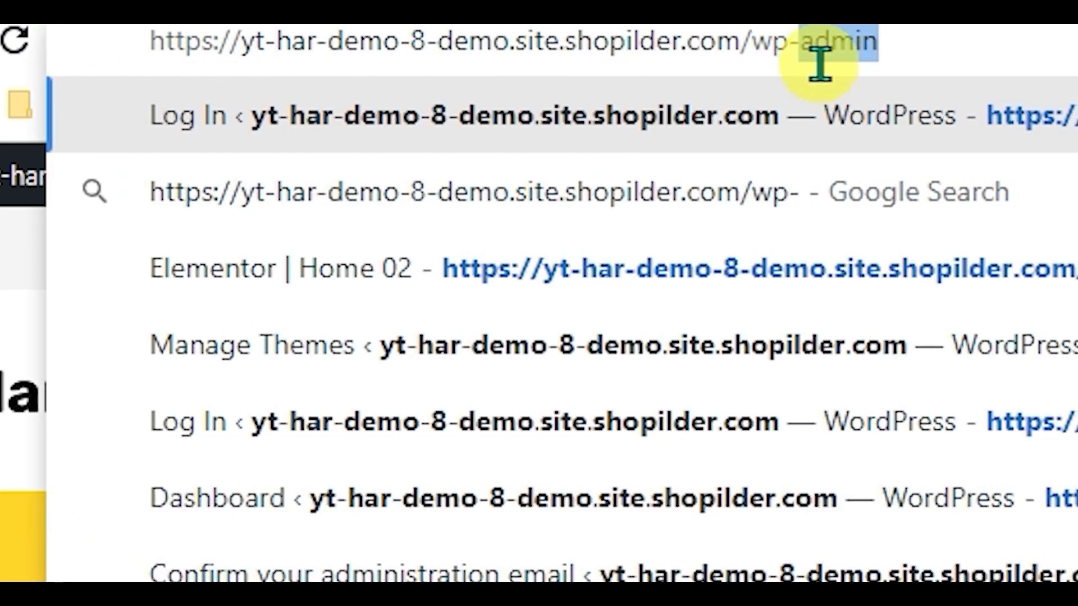
pyautogui.write('admin')
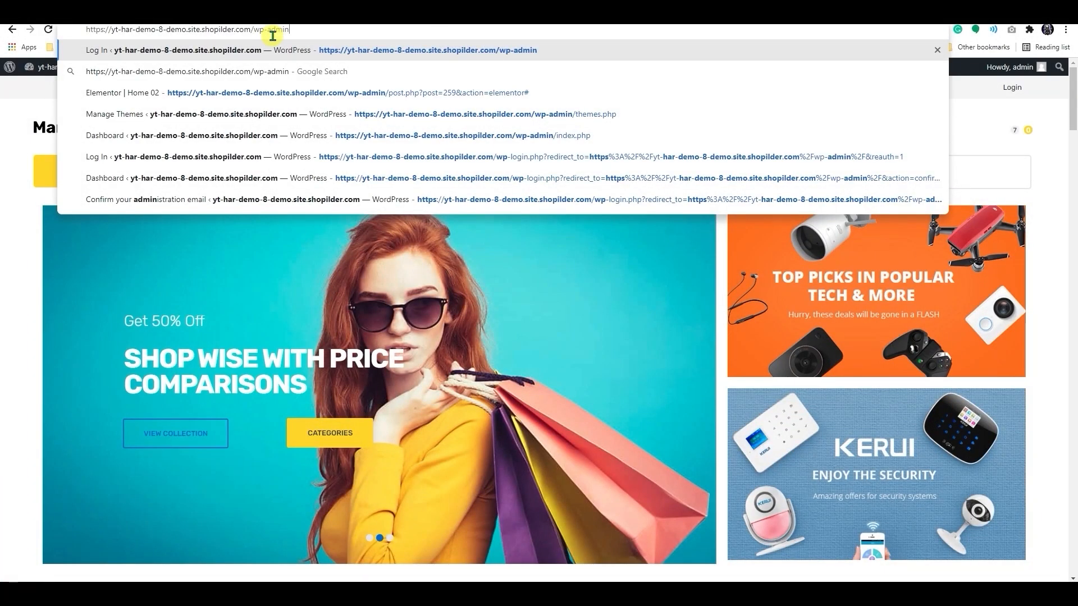
pyautogui.press('Return')
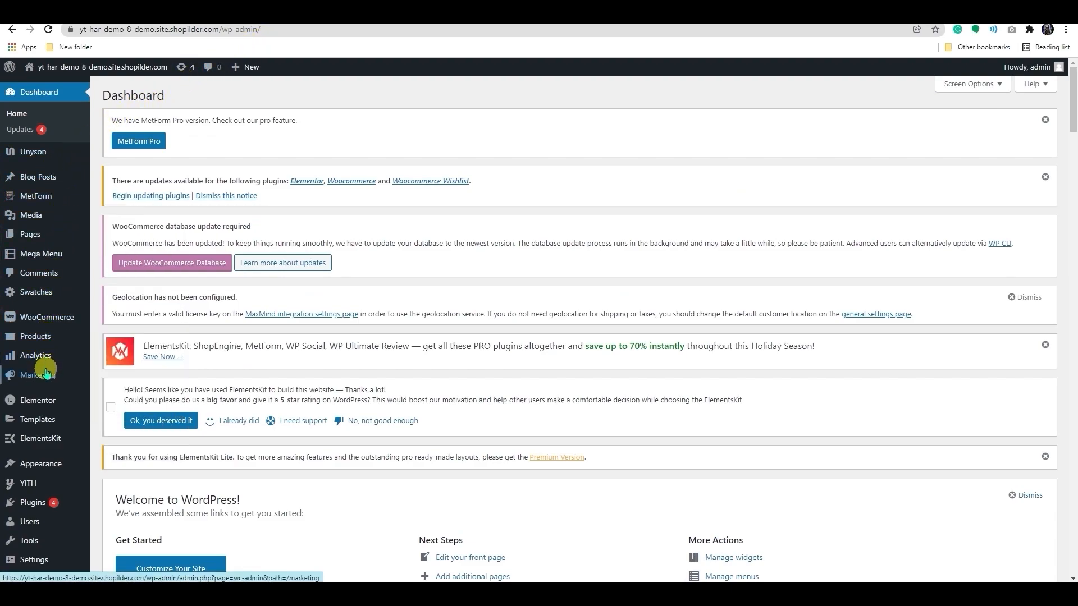
# Step: Find the Appmaker – Convert WooCommerce to Android & iOS Native Mobile Apps plugin by searching for appmaker, install it and activate it
pyautogui.moveTo(40, 505)
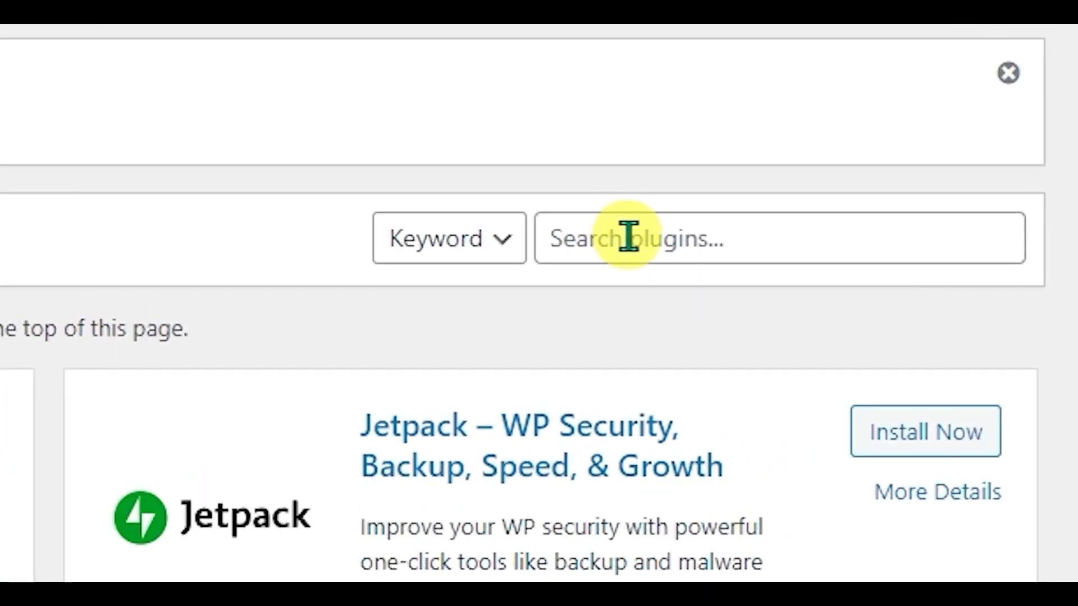
pyautogui.click(924, 230)
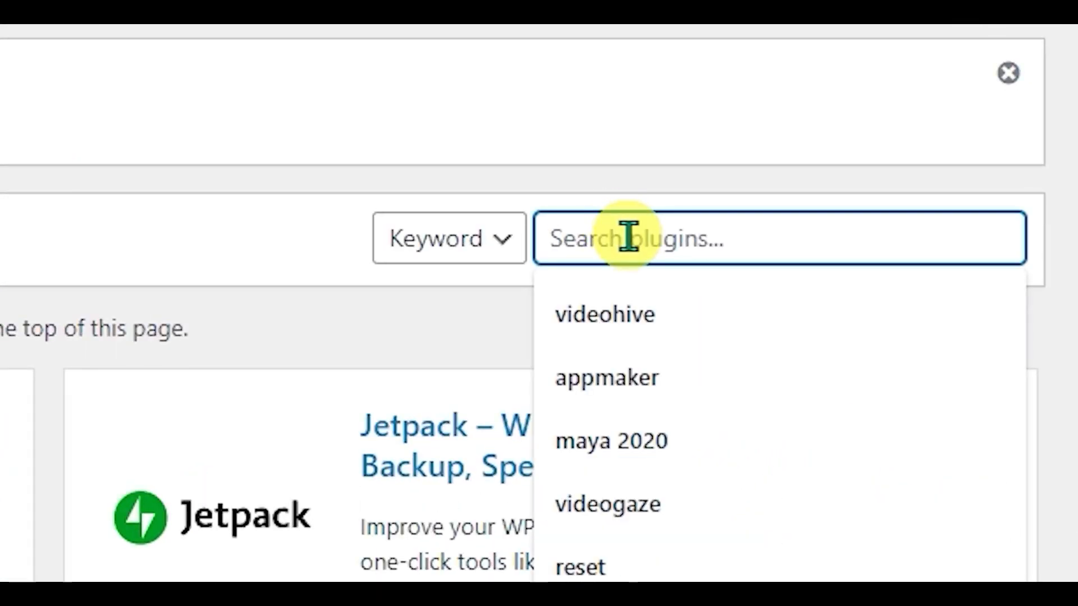
pyautogui.write('appmaker')
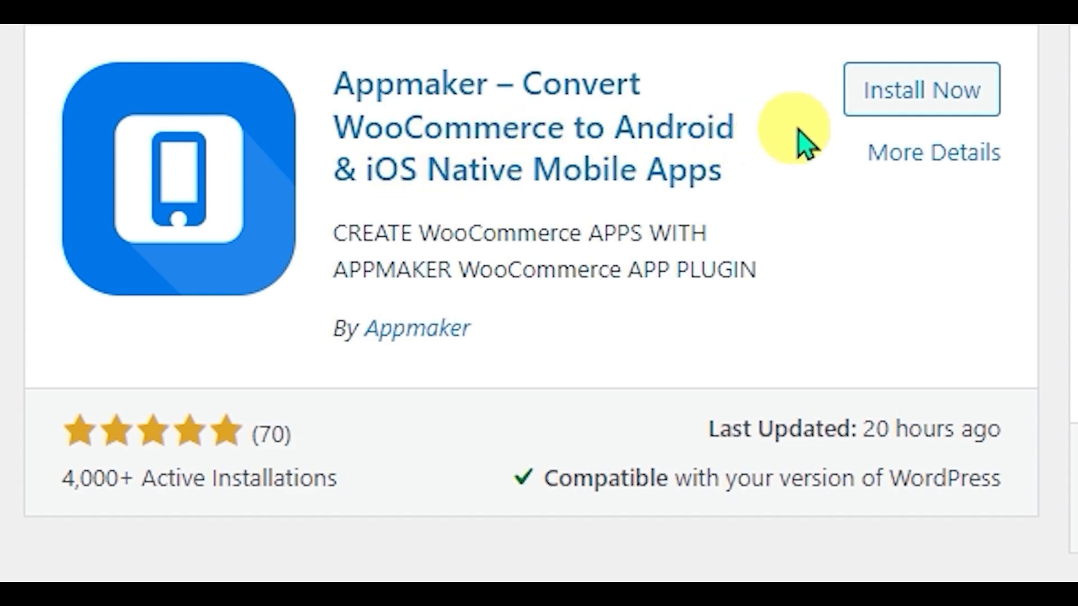
pyautogui.click(905, 110)
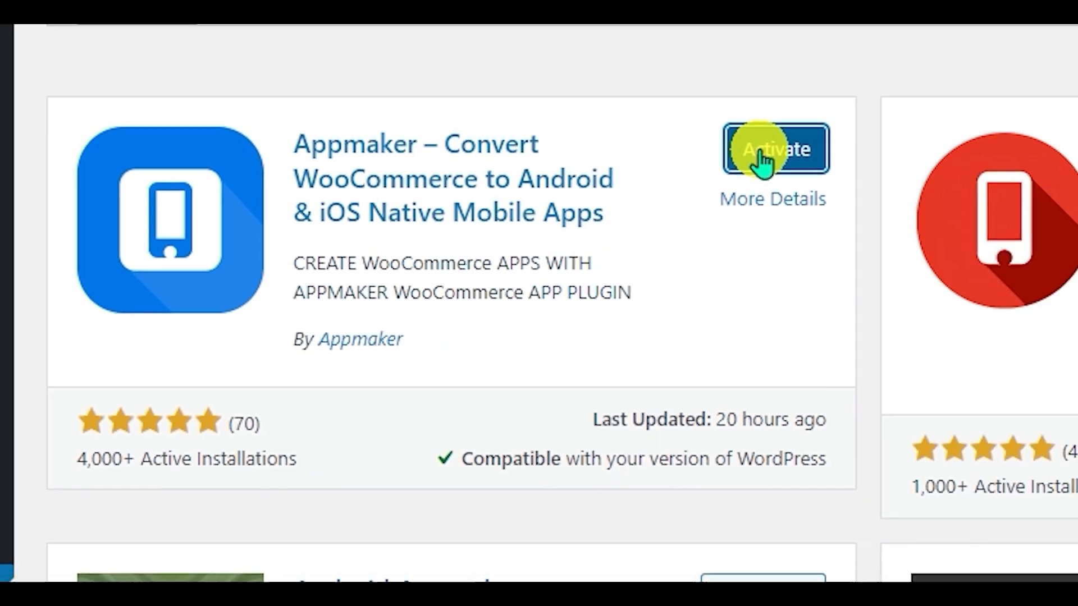
pyautogui.click(923, 100)
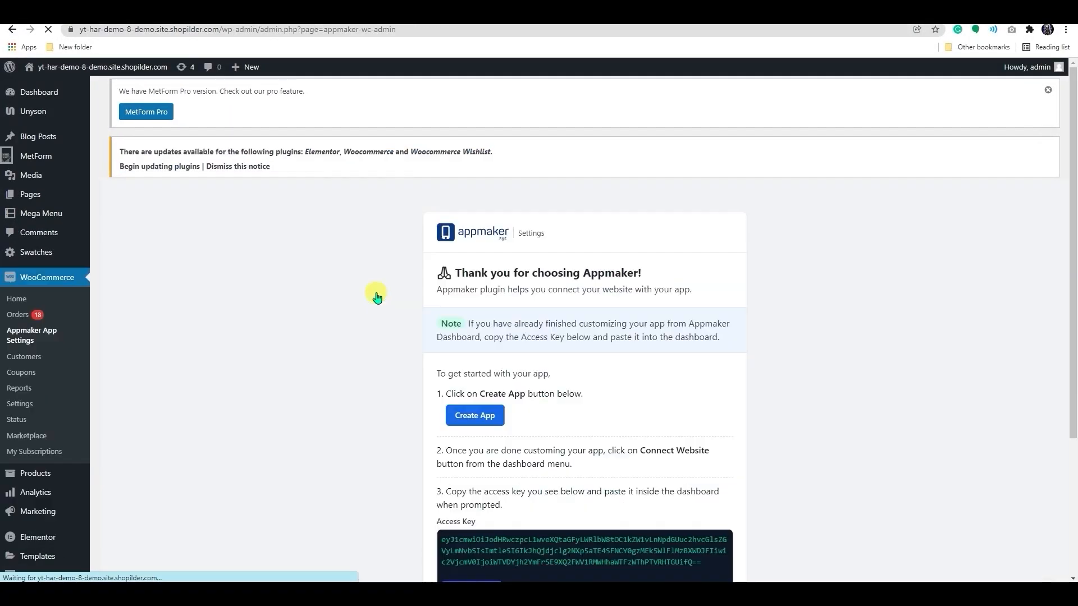
# Step: Copy the access key from the Appmaker App Settings page in WordPress
pyautogui.scroll(-1, 376, 298)
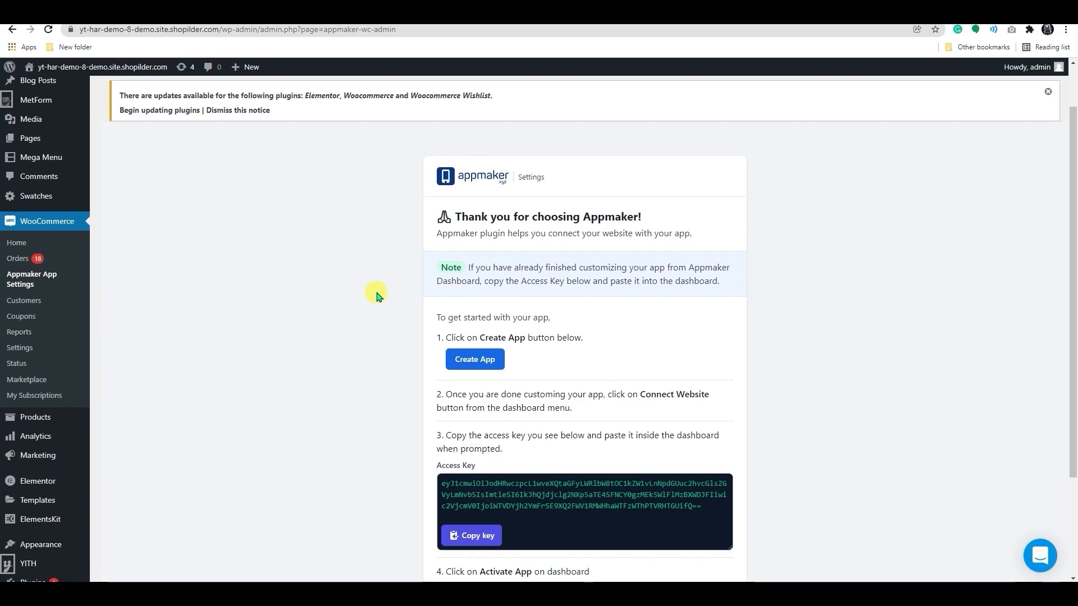
pyautogui.scroll(-2, 377, 296)
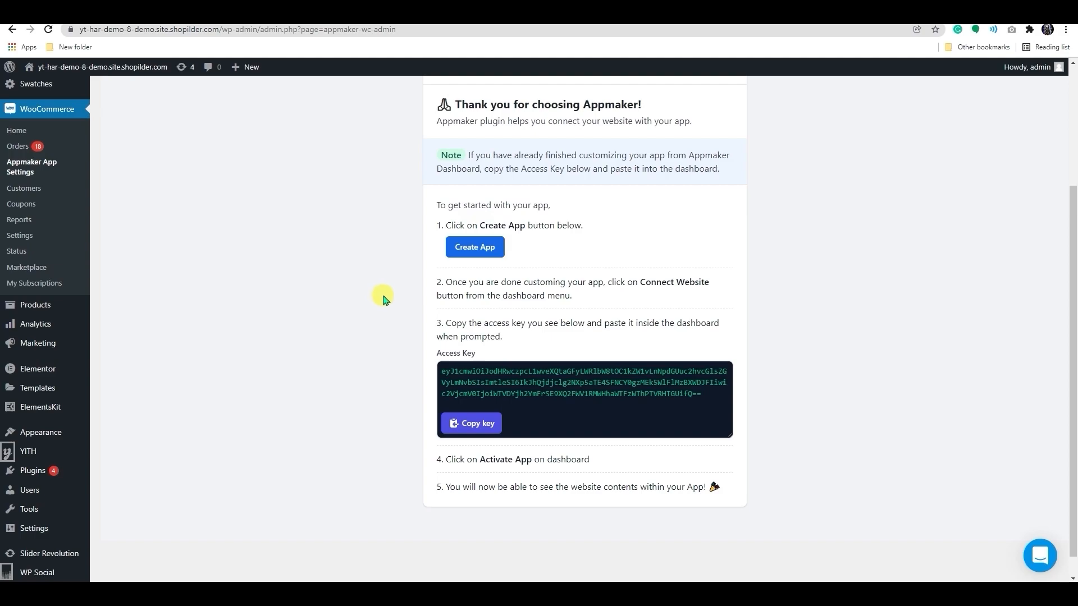
pyautogui.click(480, 426)
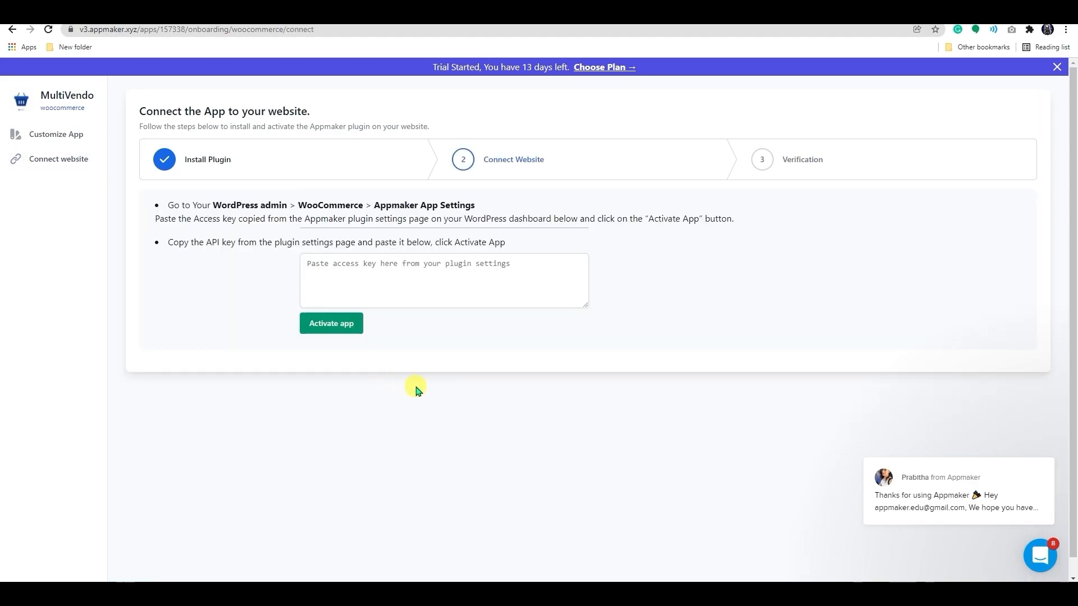
# Step: Paste the access key into Appmaker's Connect Website form and activate the app
pyautogui.click(381, 481)
pyautogui.hotkey('ctrl', 'v')
pyautogui.click(363, 541)
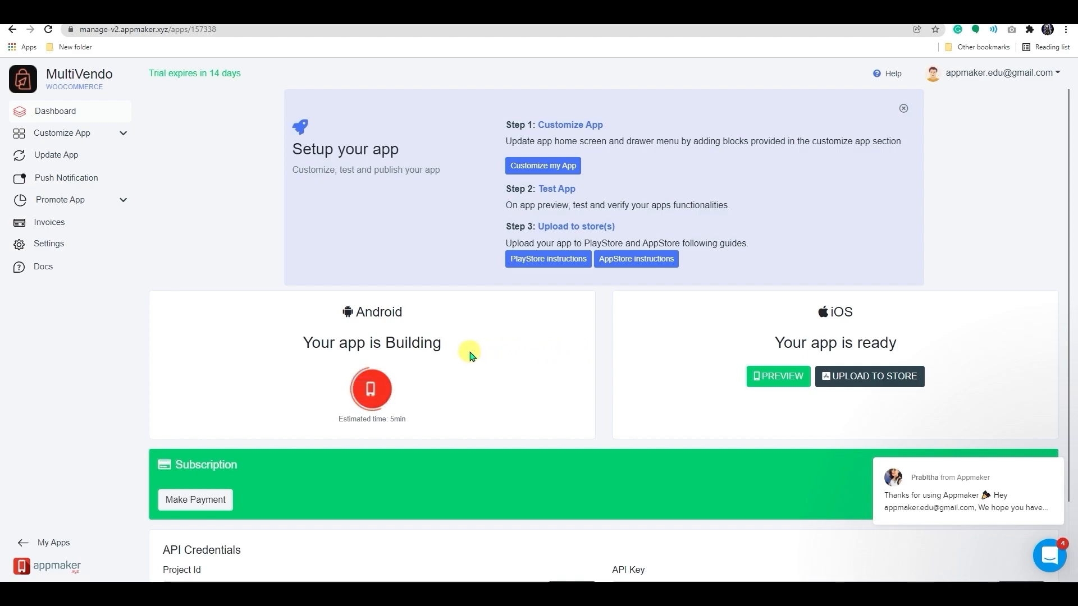
# Step: Open the app's Home page for customization and remove its example banner slider block
pyautogui.click(74, 137)
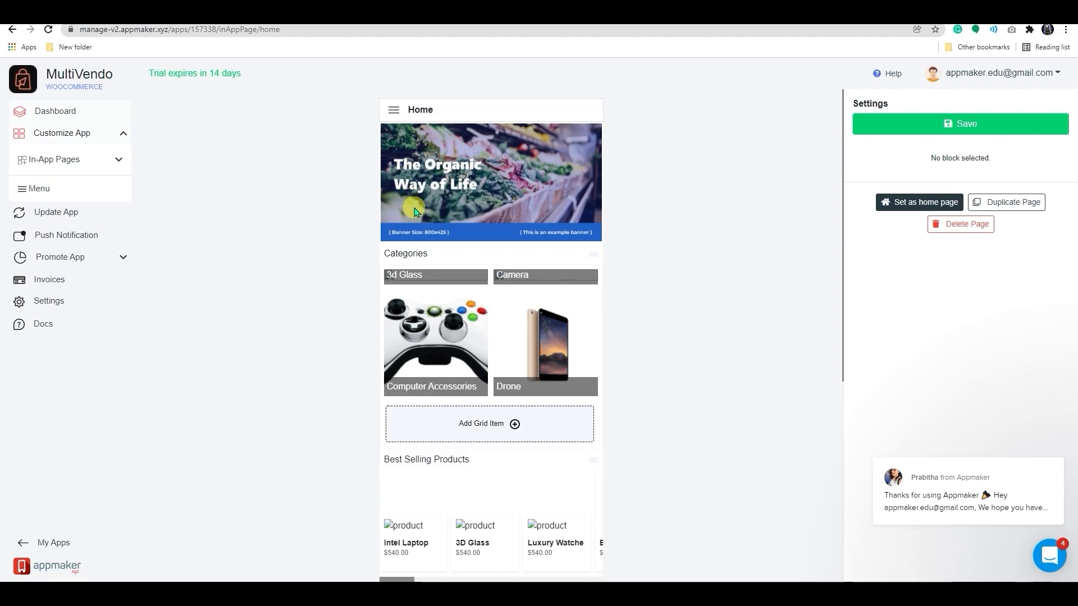
pyautogui.click(391, 133)
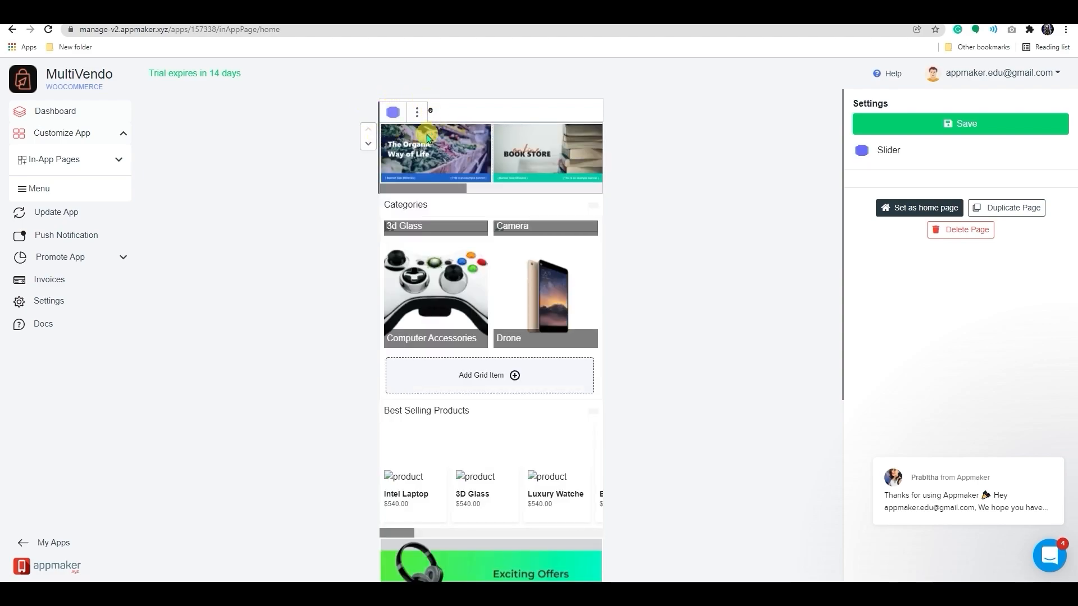
pyautogui.click(417, 113)
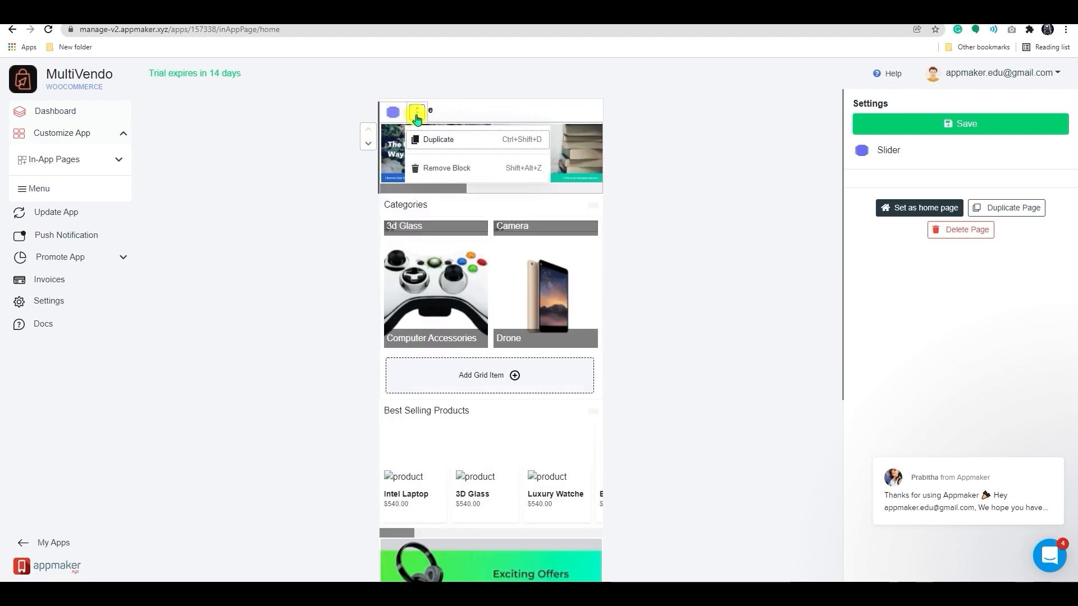
pyautogui.click(447, 168)
# Step: Remove the remaining example slider, Categories grid, Best Selling Products scroller and Exciting Offers banner from the Home page
pyautogui.click(433, 145)
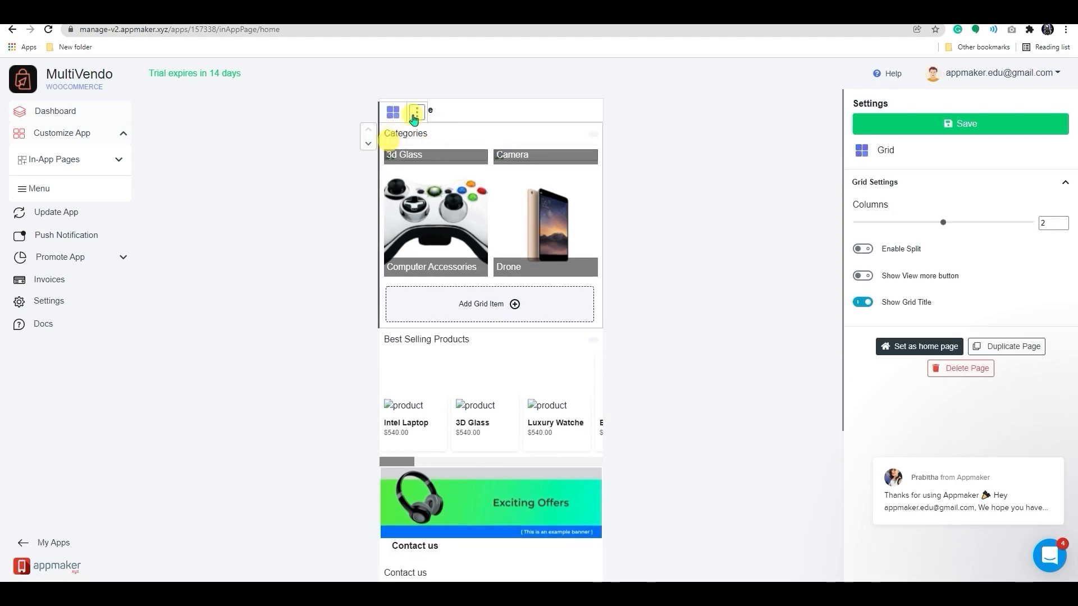
pyautogui.click(417, 113)
pyautogui.click(430, 168)
pyautogui.click(430, 168)
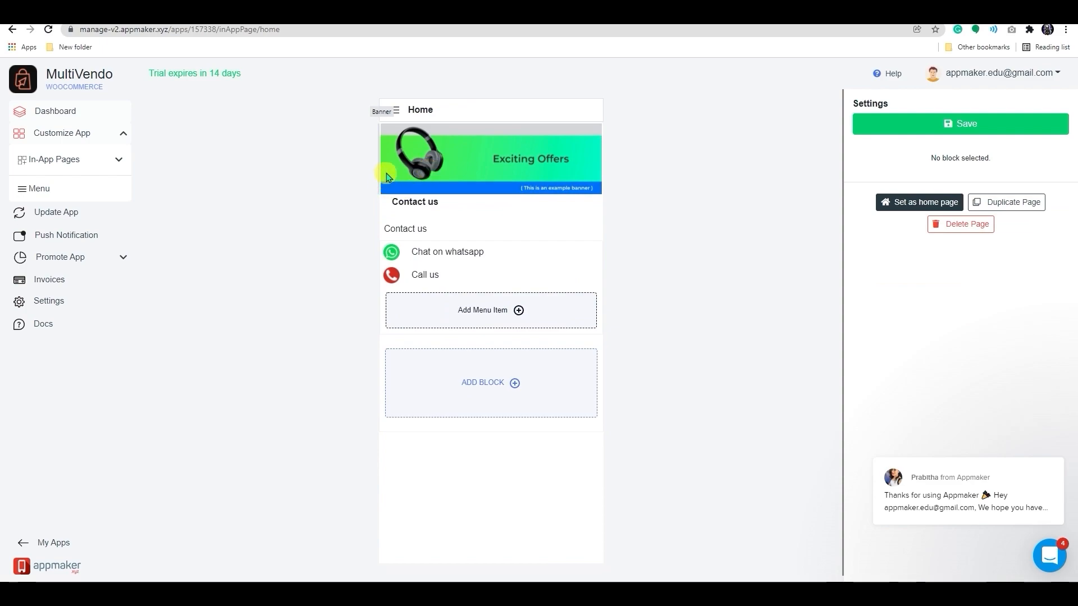
pyautogui.click(386, 176)
pyautogui.click(447, 114)
pyautogui.click(449, 169)
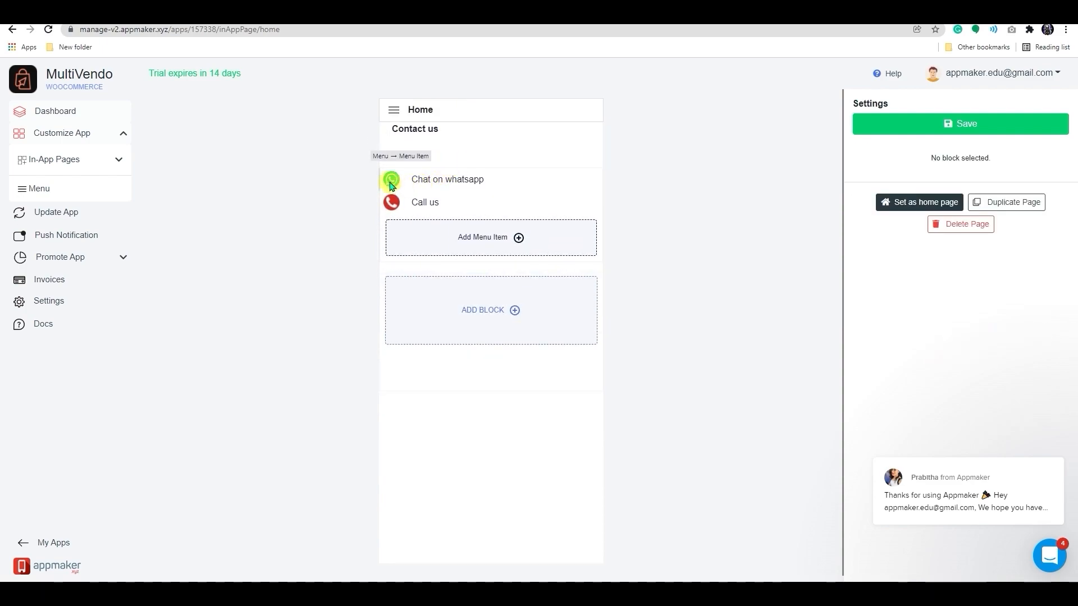
# Step: Add a Slider block below the Contact us menu on the Home page
pyautogui.click(512, 318)
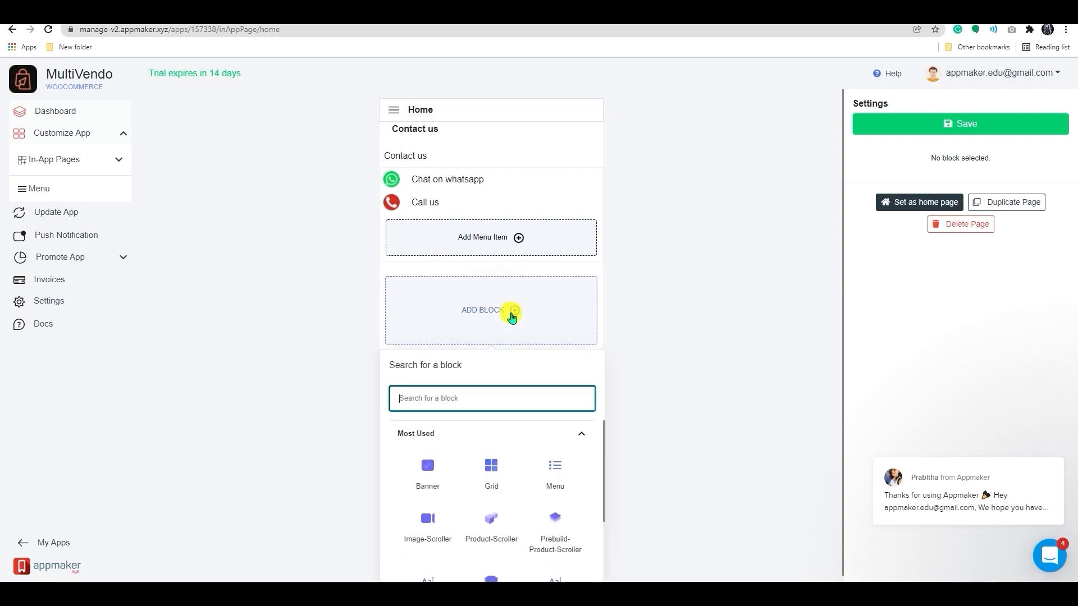
pyautogui.scroll(-1, 571, 441)
pyautogui.scroll(1, 573, 445)
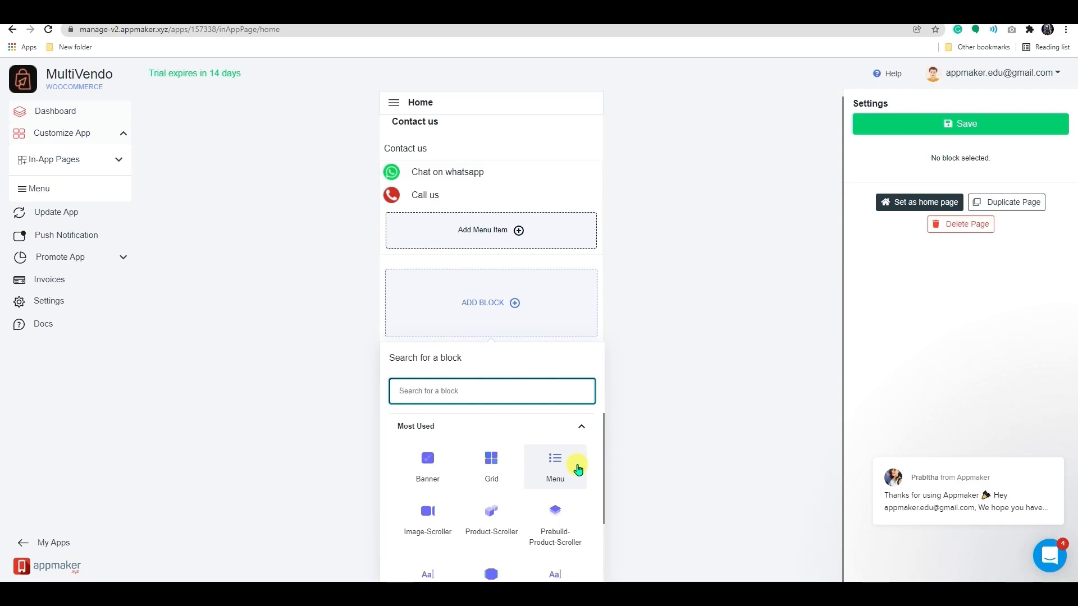
pyautogui.scroll(-1, 577, 468)
pyautogui.scroll(1, 577, 468)
pyautogui.scroll(-1, 549, 539)
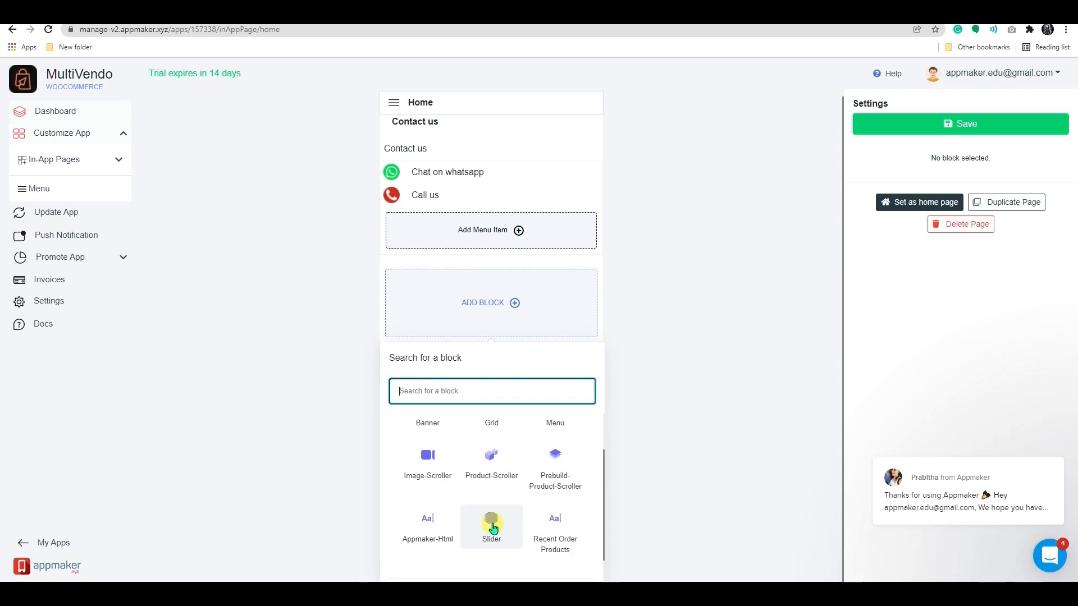
pyautogui.click(492, 525)
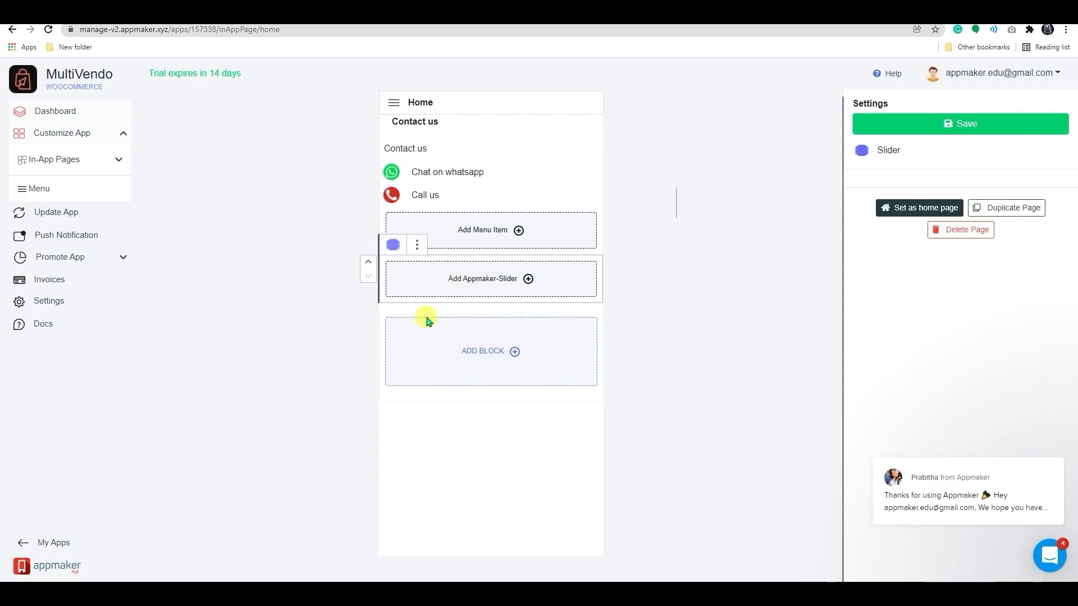
# Step: Add a first slide to the new slider block and upload the slider 2 image to it
pyautogui.click(528, 280)
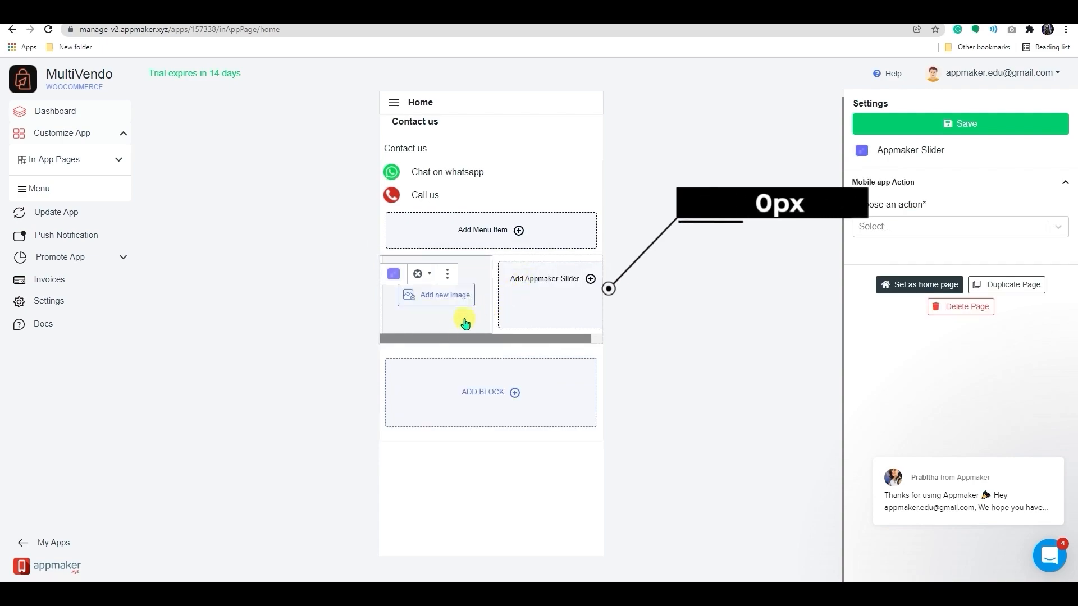
pyautogui.click(429, 304)
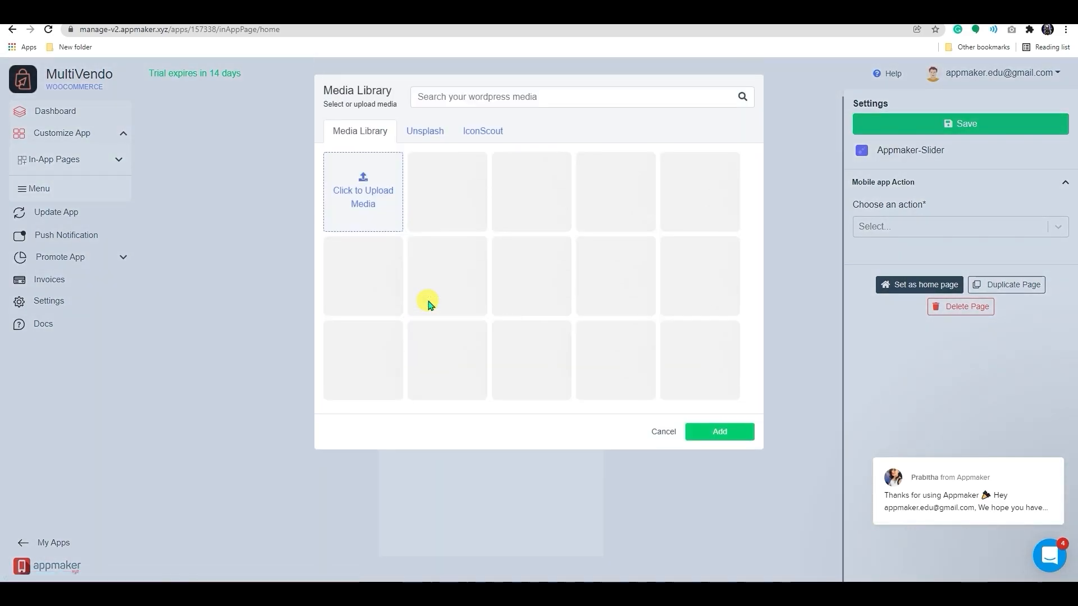
pyautogui.click(388, 222)
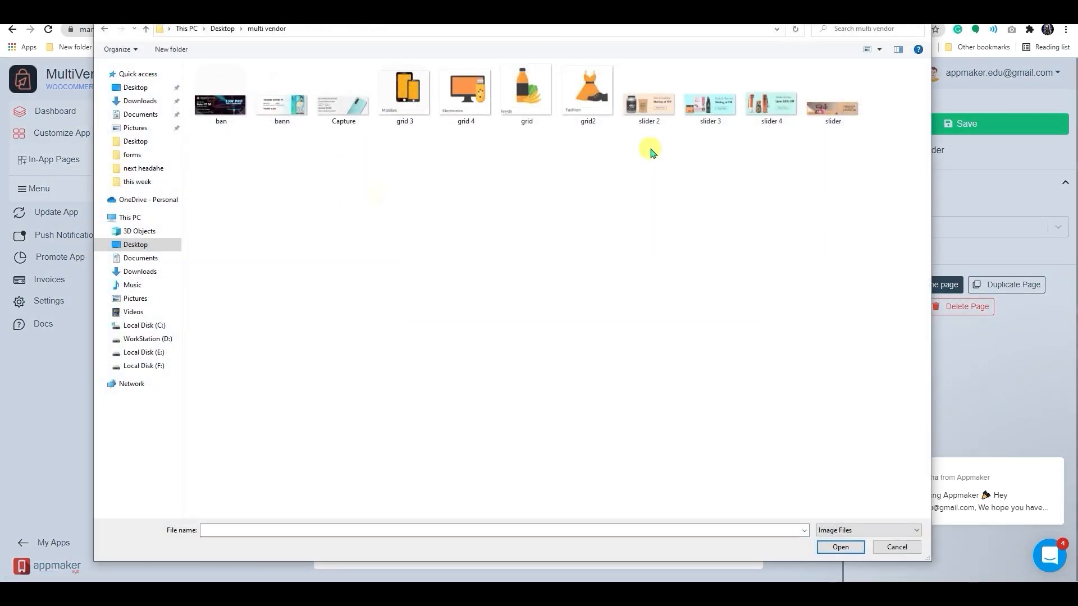
pyautogui.click(674, 118)
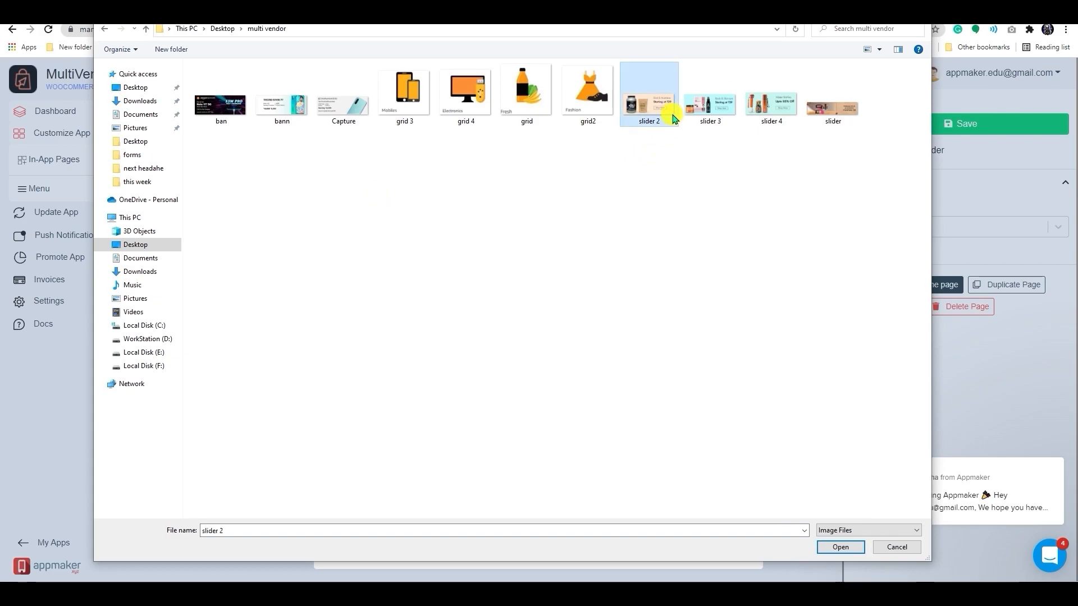
pyautogui.click(841, 547)
pyautogui.click(750, 555)
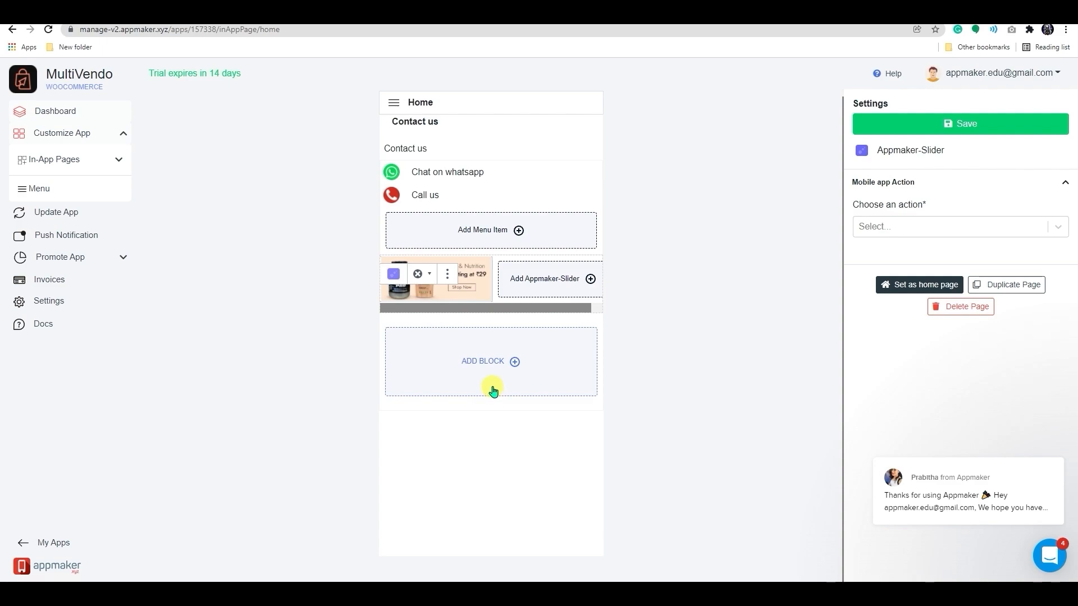
# Step: Add two more slides to the slider and upload the slider 3 image to the second slide
pyautogui.click(552, 279)
pyautogui.moveTo(508, 340); pyautogui.dragTo(561, 349)
pyautogui.click(582, 295)
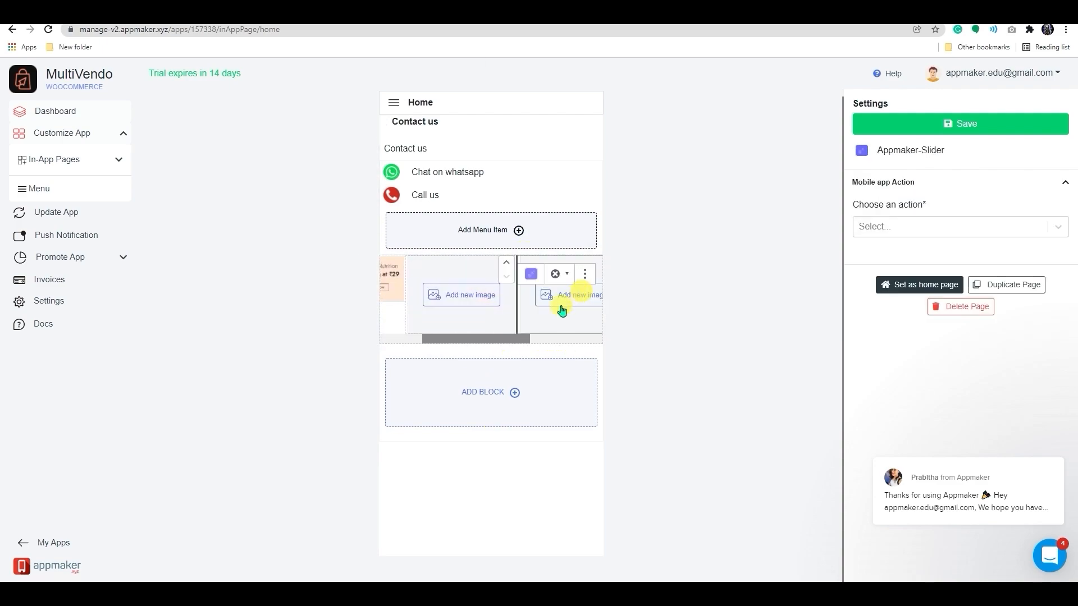
pyautogui.click(468, 313)
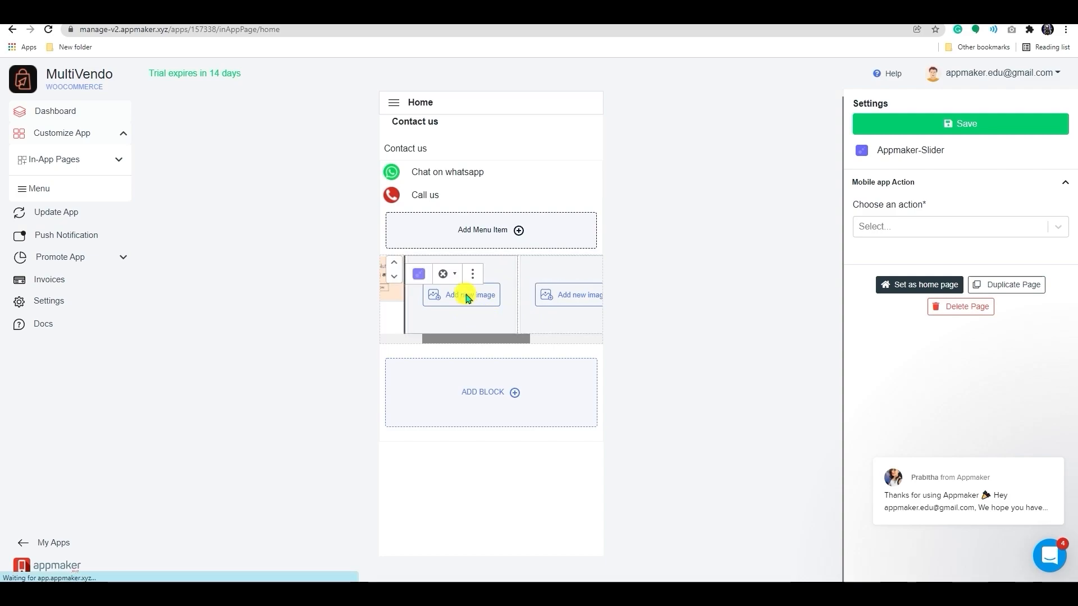
pyautogui.click(369, 205)
pyautogui.click(710, 104)
pyautogui.click(841, 547)
pyautogui.moveTo(507, 308); pyautogui.dragTo(549, 310)
pyautogui.moveTo(549, 312); pyautogui.dragTo(504, 310)
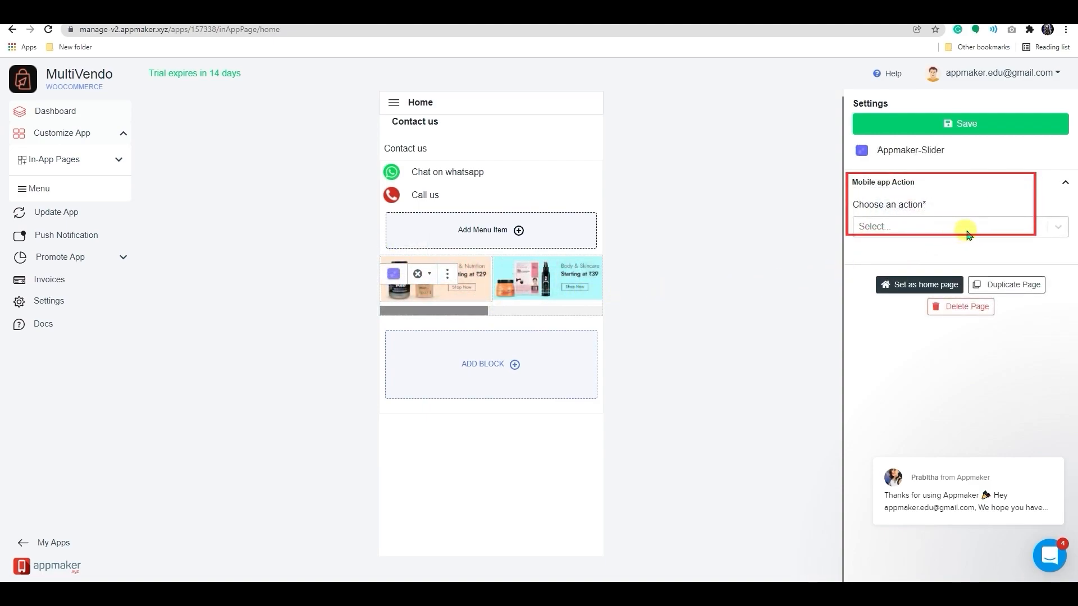
# Step: Set the first slide's mobile app action to Open Product by Category with the Featured Product category
pyautogui.click(1036, 229)
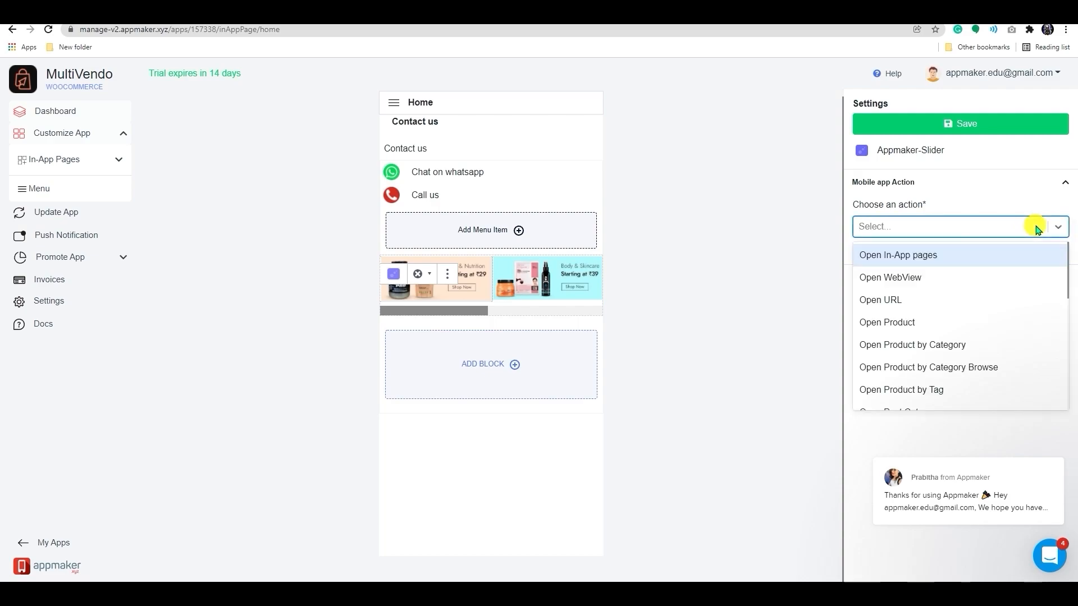
pyautogui.scroll(-1, 1022, 286)
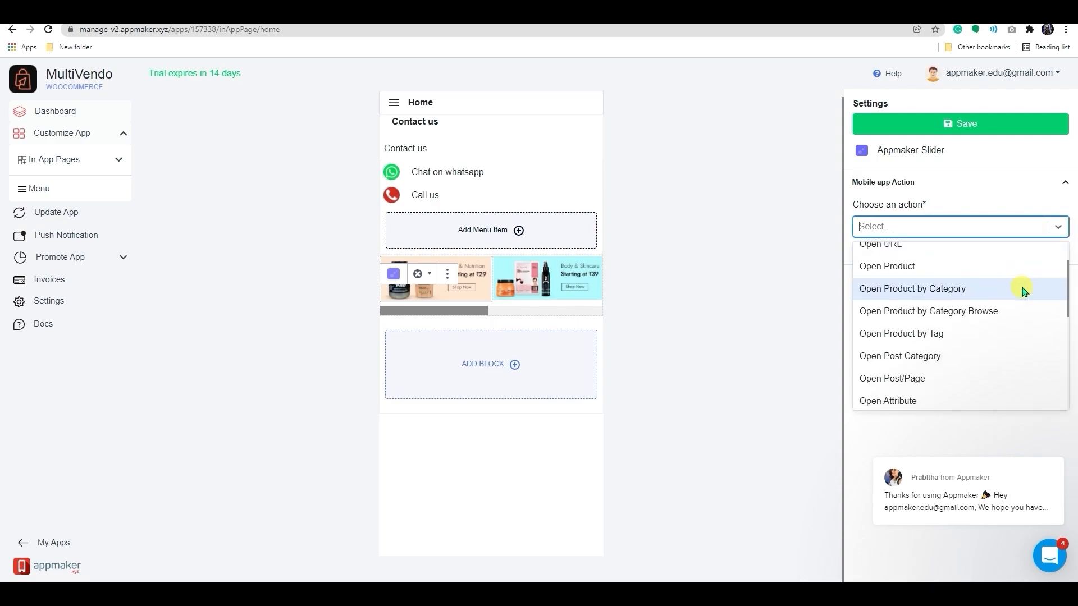
pyautogui.scroll(1, 1022, 291)
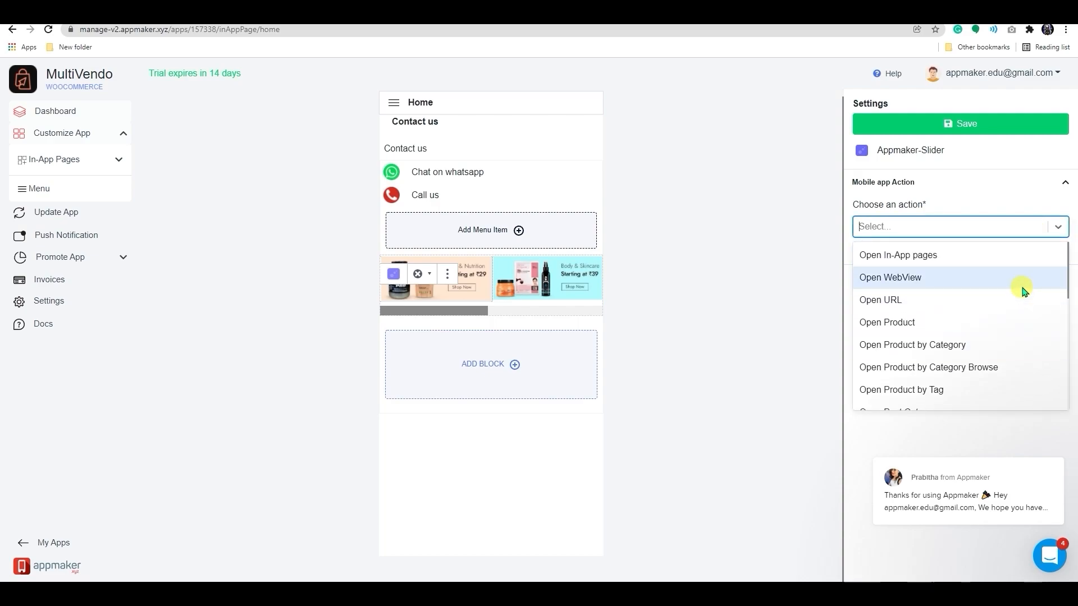
pyautogui.scroll(-3, 1022, 290)
pyautogui.scroll(-3, 1022, 291)
pyautogui.scroll(1, 1022, 290)
pyautogui.scroll(5, 1023, 290)
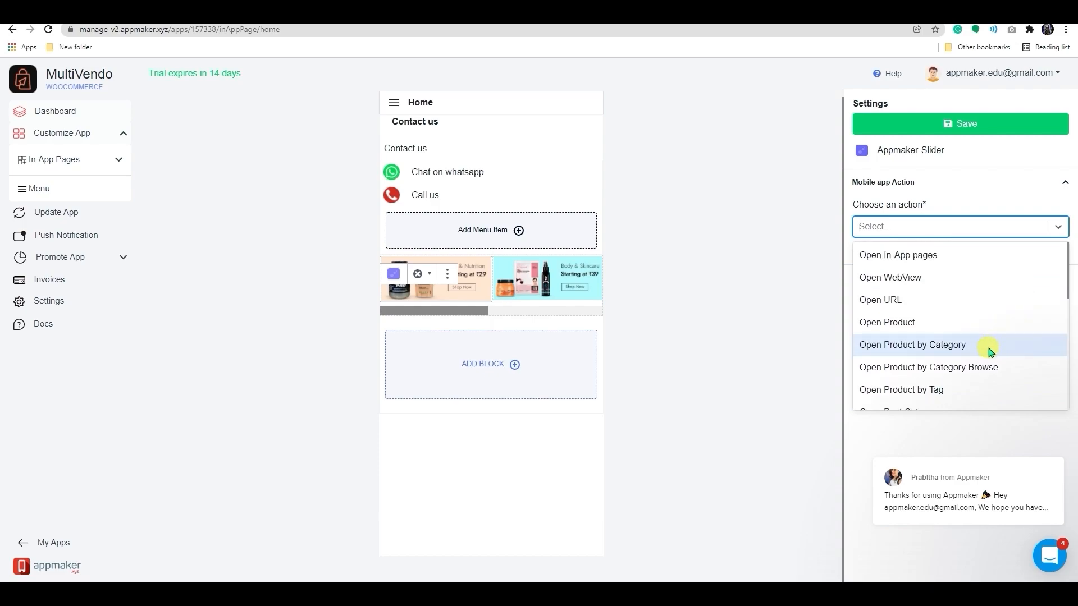
pyautogui.click(988, 347)
pyautogui.click(972, 278)
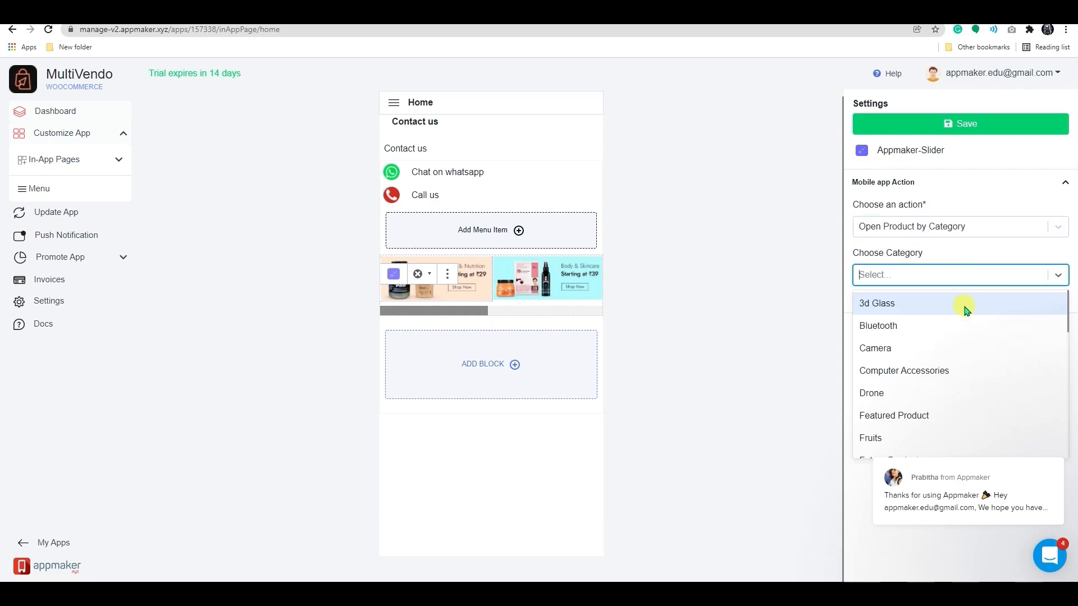
pyautogui.scroll(-2, 941, 375)
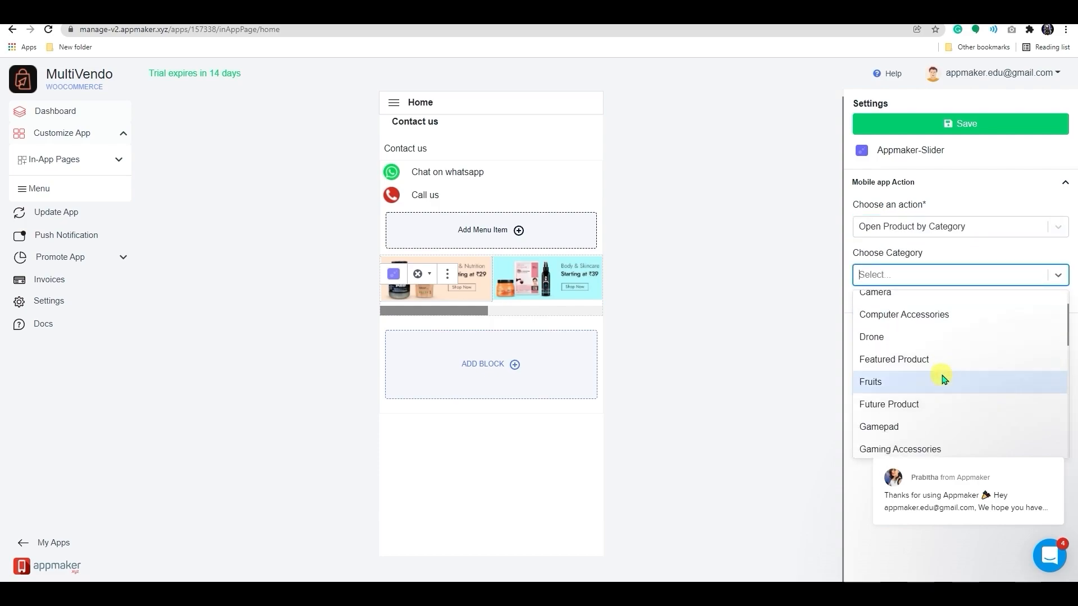
pyautogui.scroll(-1, 943, 374)
pyautogui.click(930, 308)
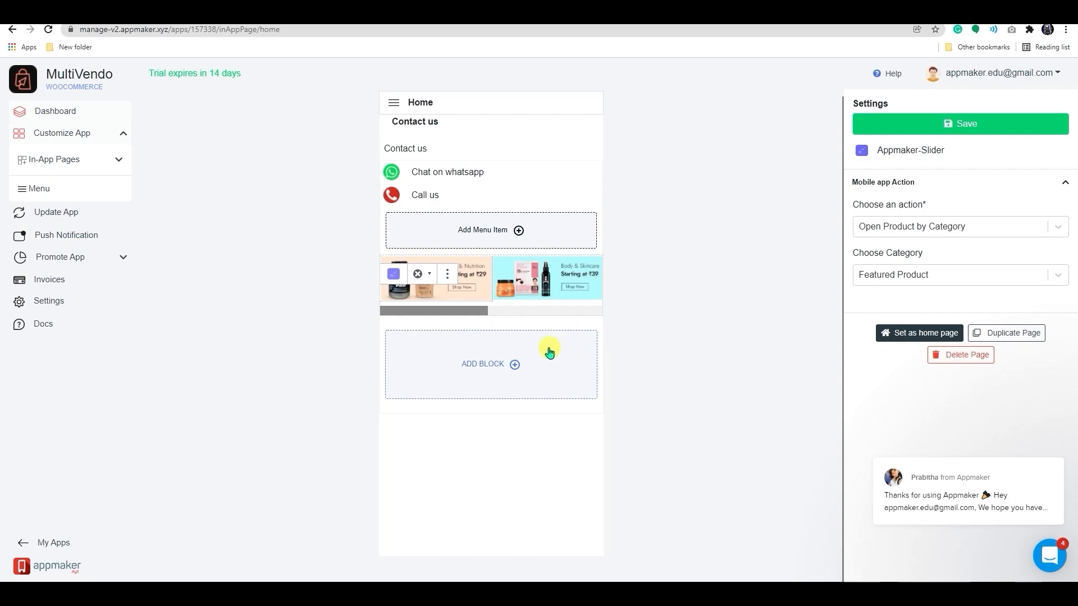
# Step: Move the slider block above the Contact us title and menu to the very start of the Home page
pyautogui.moveTo(452, 314)
pyautogui.mouseDown()
pyautogui.moveTo(534, 322)
pyautogui.moveTo(440, 321)
pyautogui.mouseUp()
pyautogui.click(367, 263)
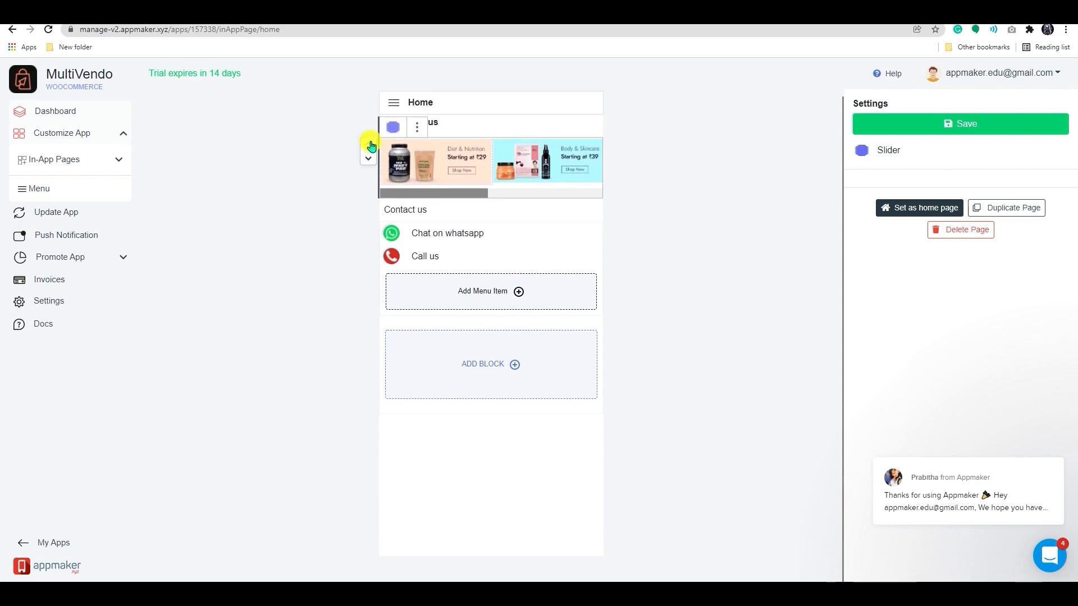
pyautogui.click(367, 157)
pyautogui.click(368, 262)
pyautogui.click(370, 149)
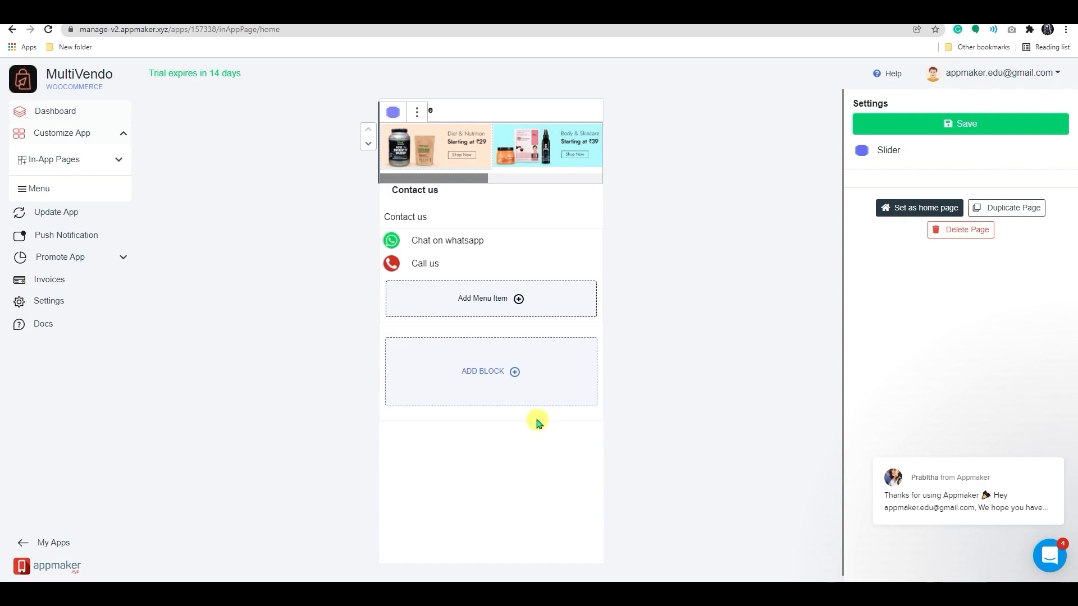
# Step: Add a Banner block to the Home page and move it up above the Contact us menu
pyautogui.click(513, 371)
pyautogui.click(472, 227)
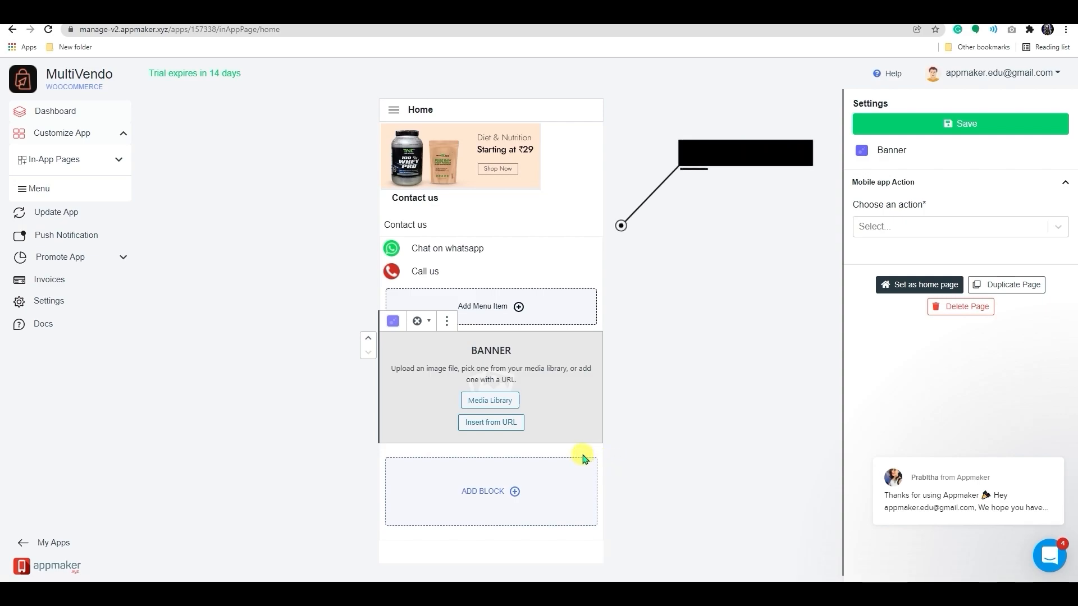
pyautogui.click(368, 338)
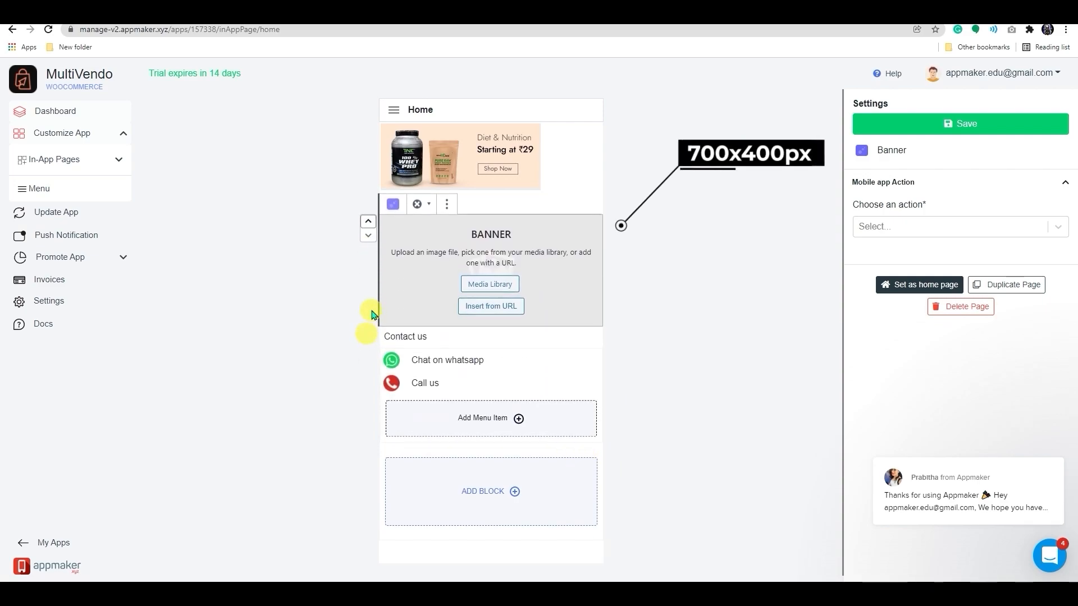
# Step: Upload the ban image from the multi vendor folder into the new banner block
pyautogui.click(500, 283)
pyautogui.click(377, 223)
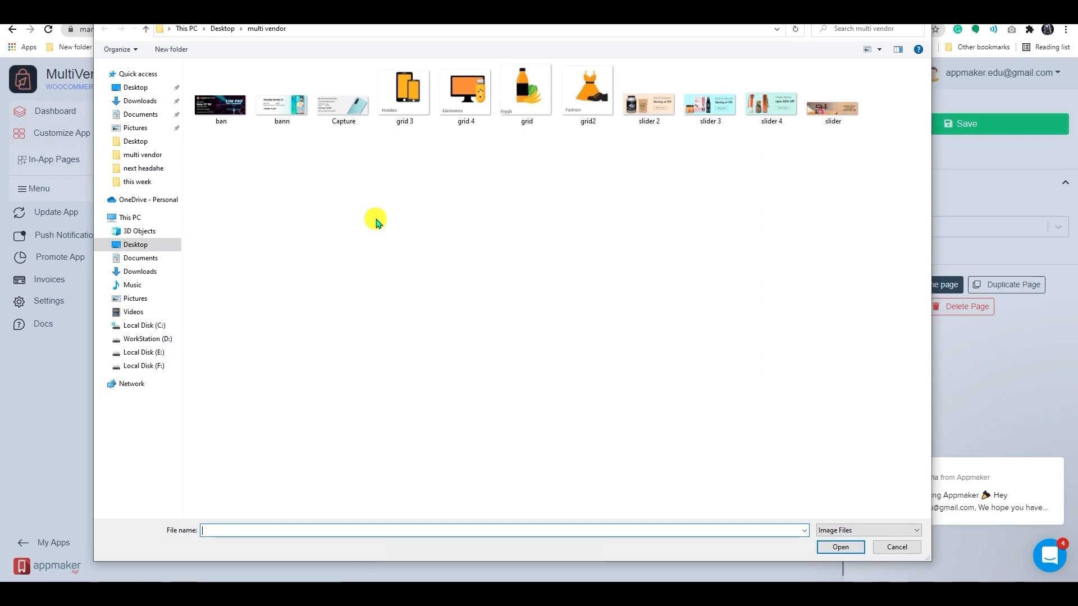
pyautogui.click(229, 108)
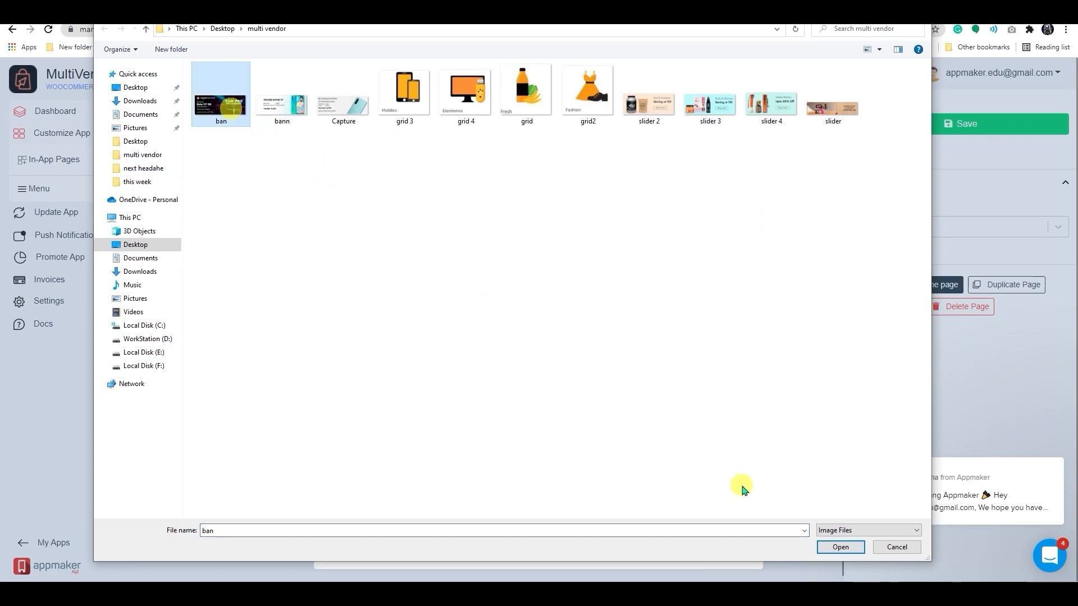
pyautogui.click(840, 547)
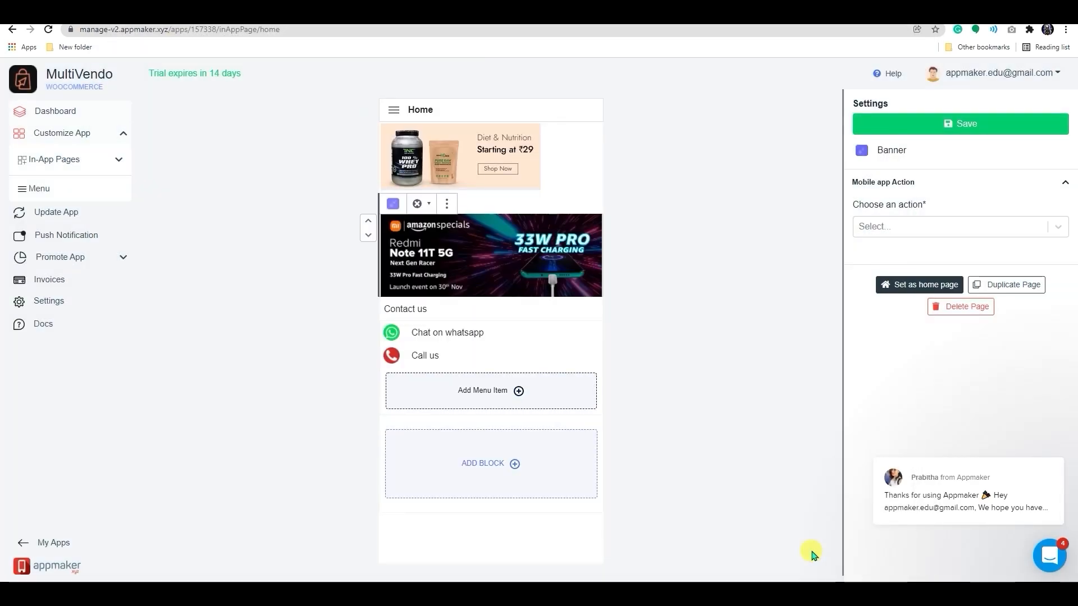
# Step: Add a Grid block with five grid items to the Home page and set it to 3 columns
pyautogui.click(512, 468)
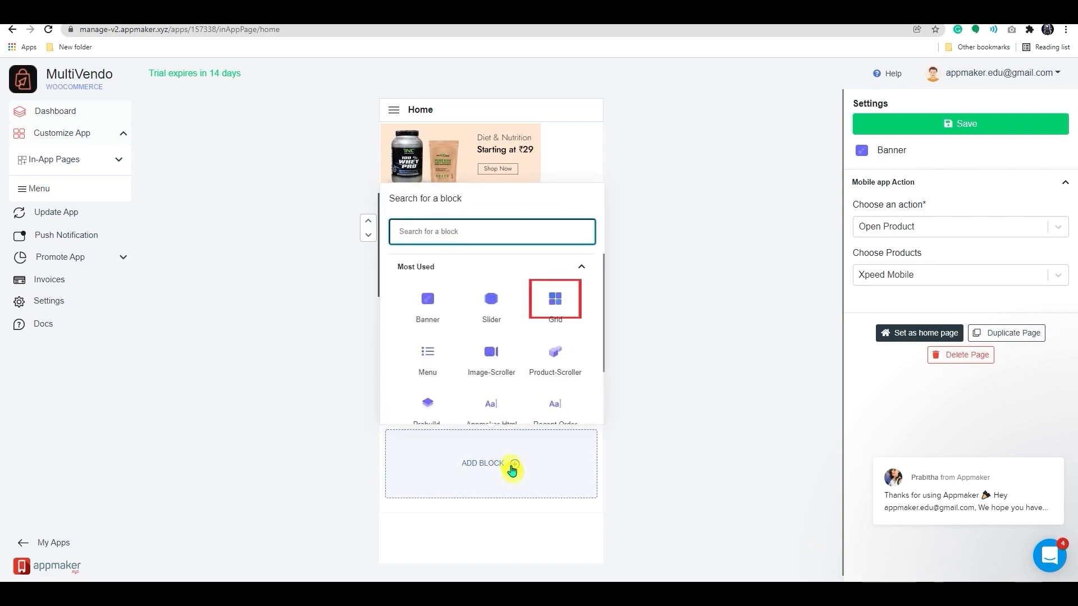
pyautogui.click(555, 310)
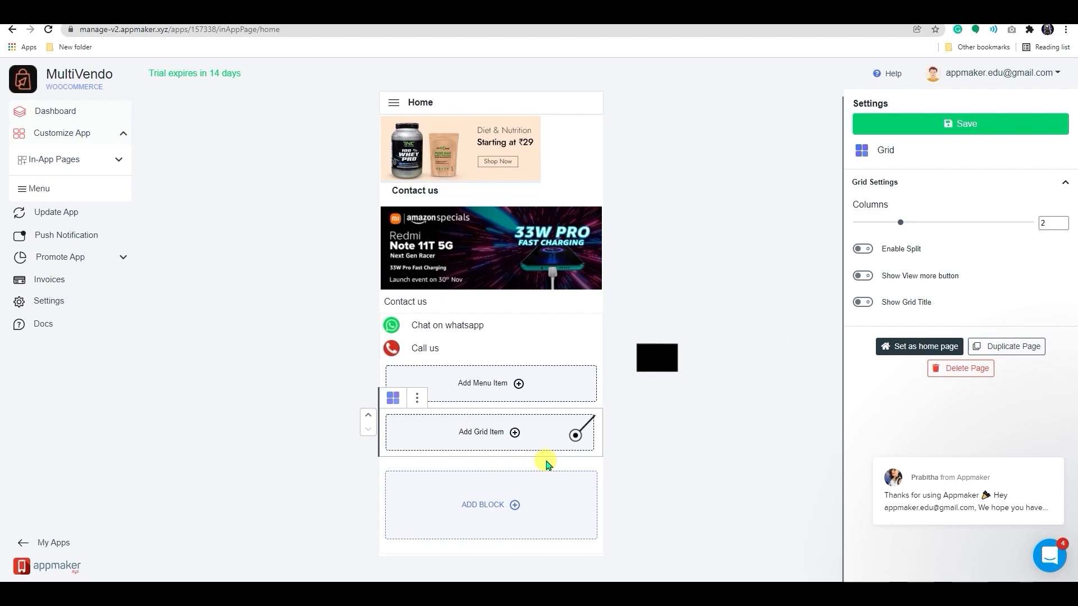
pyautogui.click(513, 435)
pyautogui.click(513, 480)
pyautogui.click(518, 486)
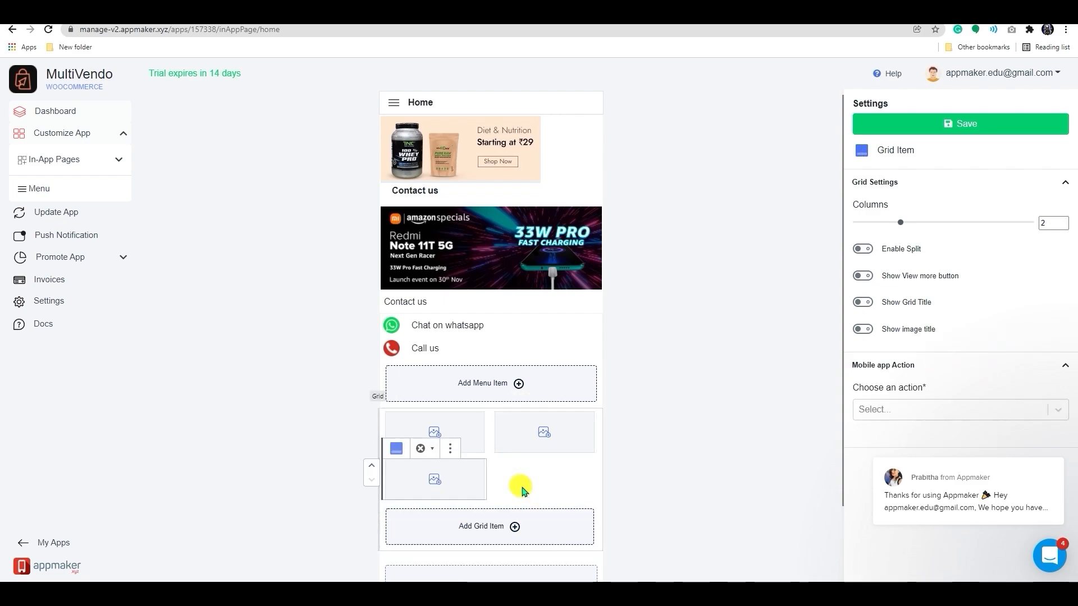
pyautogui.click(515, 525)
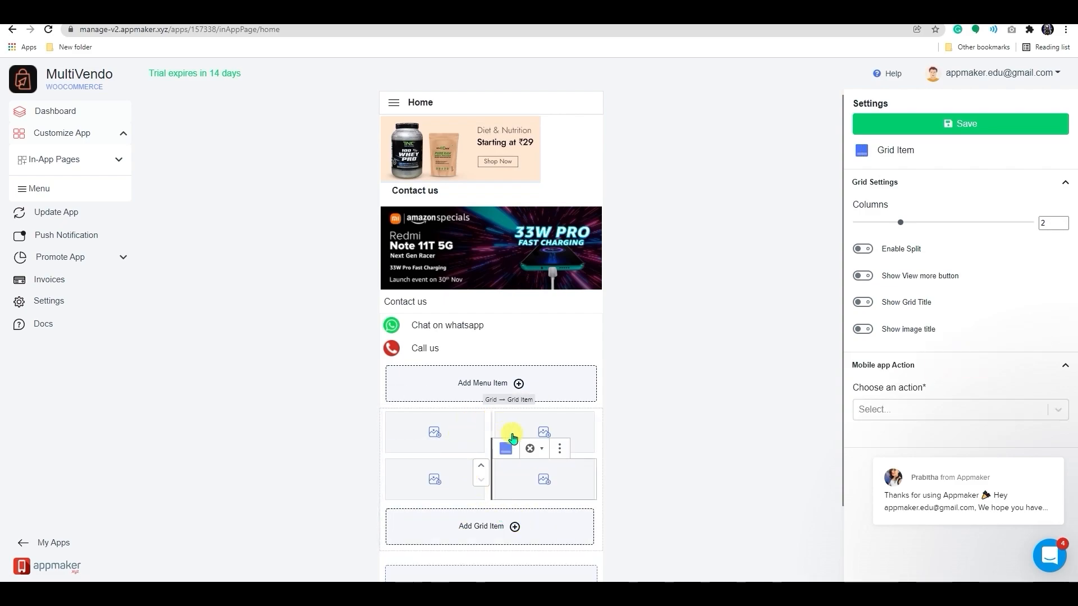
pyautogui.click(531, 526)
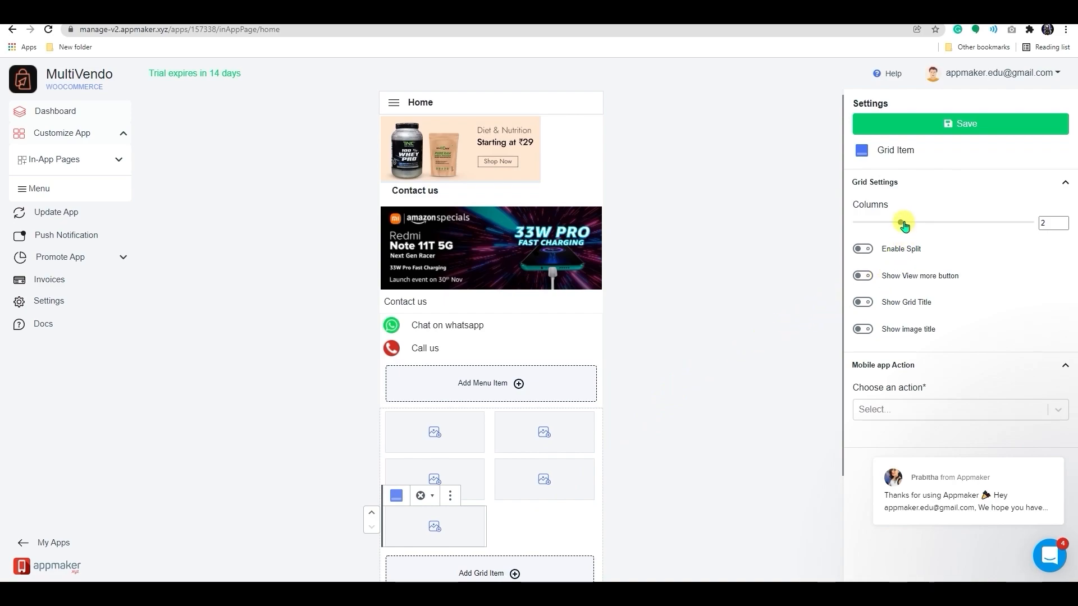
pyautogui.moveTo(903, 224)
pyautogui.mouseDown()
pyautogui.moveTo(1019, 231)
pyautogui.moveTo(958, 240)
pyautogui.mouseUp()
# Step: Upload the grid 3 image into the first grid item and the grid 4 image into the second
pyautogui.click(416, 430)
pyautogui.click(362, 216)
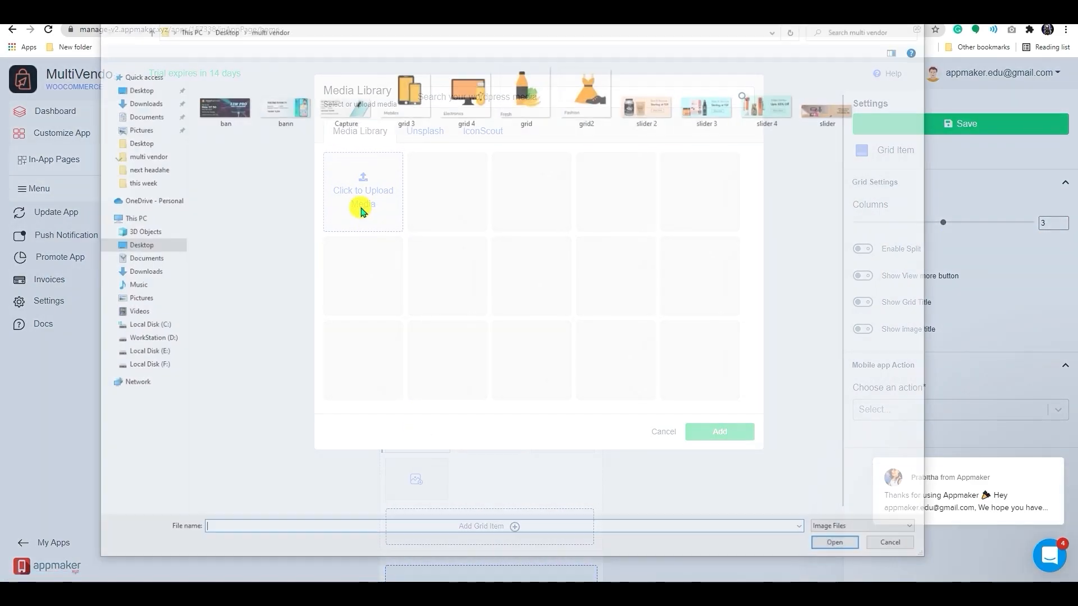
pyautogui.click(407, 104)
pyautogui.click(839, 547)
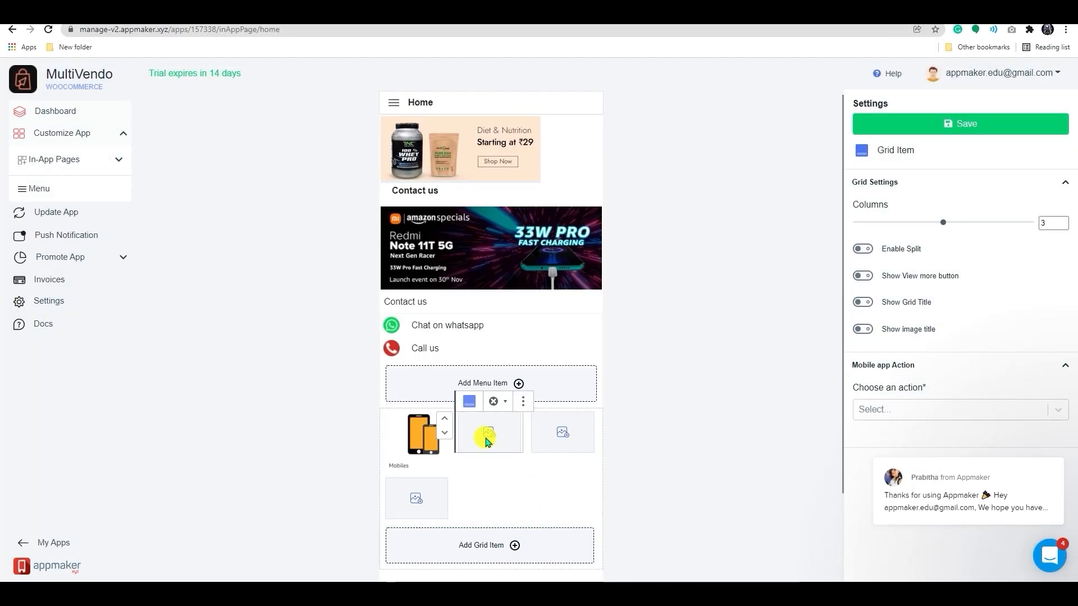
pyautogui.click(484, 438)
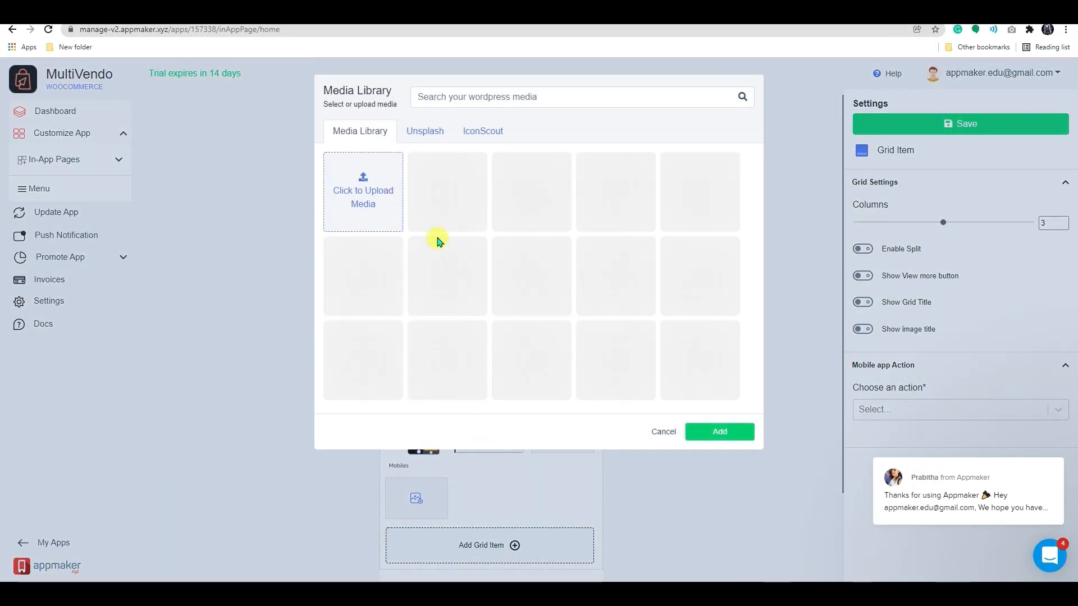
pyautogui.click(400, 163)
pyautogui.click(466, 98)
pyautogui.click(830, 548)
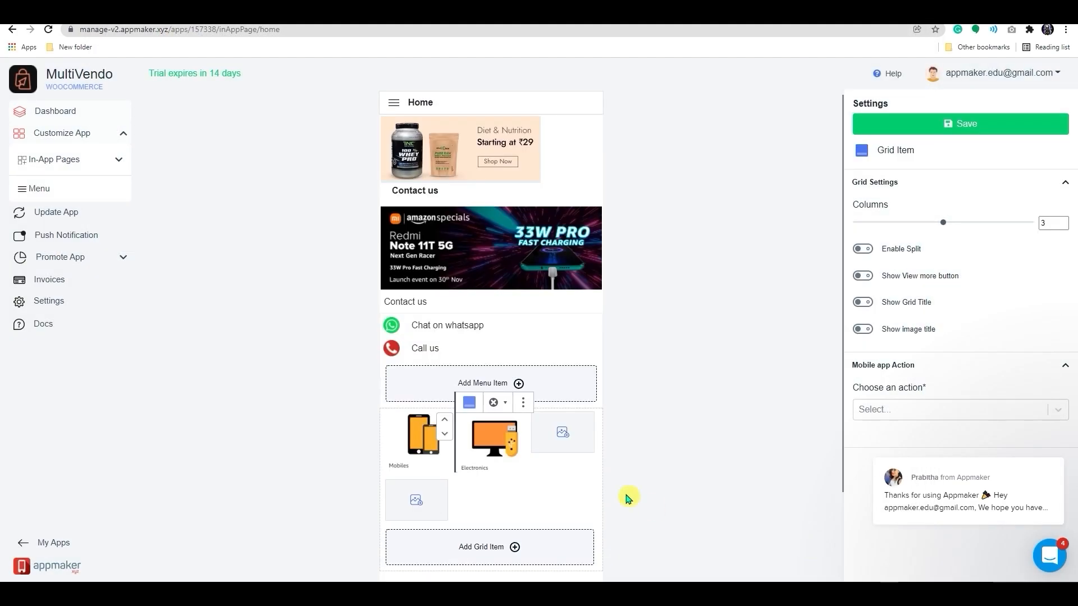
# Step: Upload the grid image into the third grid item and the grid2 image into the fourth
pyautogui.click(558, 433)
pyautogui.click(365, 188)
pyautogui.click(527, 92)
pyautogui.click(837, 547)
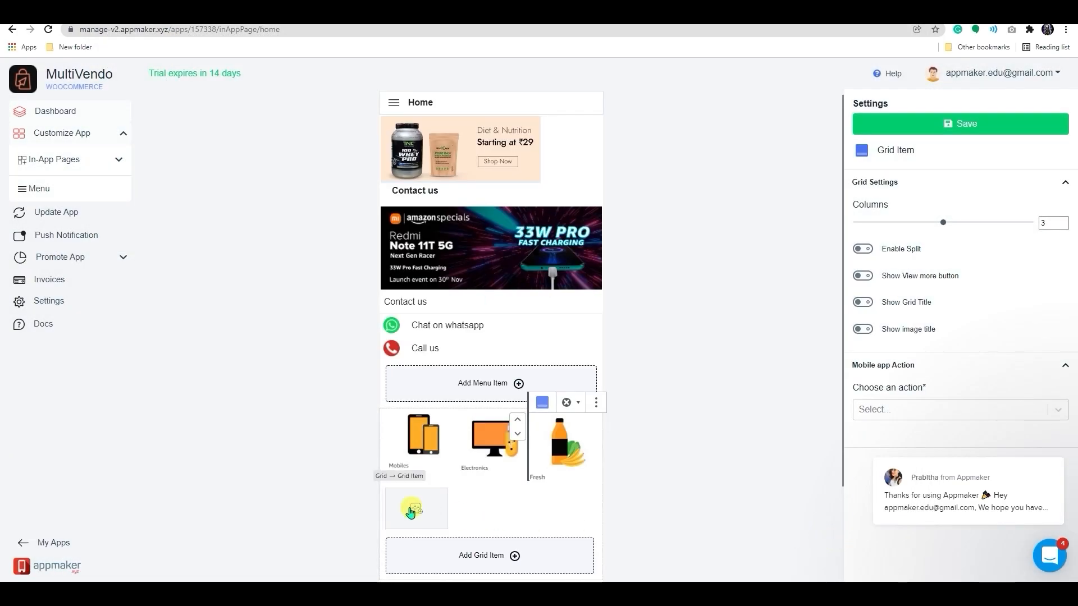
pyautogui.click(412, 511)
pyautogui.click(363, 193)
pyautogui.click(579, 96)
pyautogui.click(825, 547)
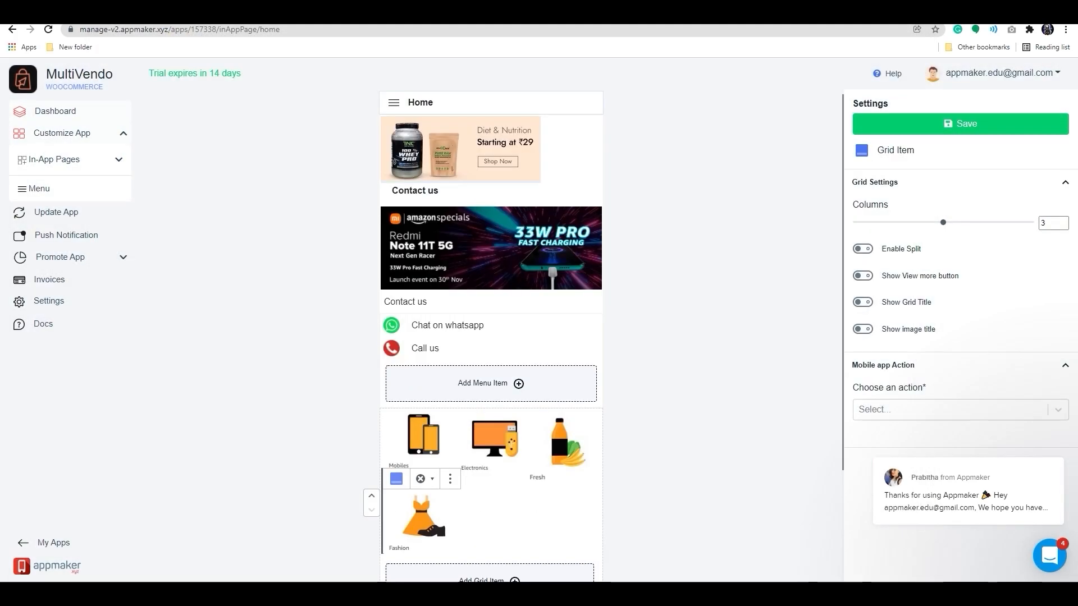
# Step: Set the grid to 2 columns and try the Enable Split option, leaving it off
pyautogui.moveTo(940, 222); pyautogui.dragTo(902, 223)
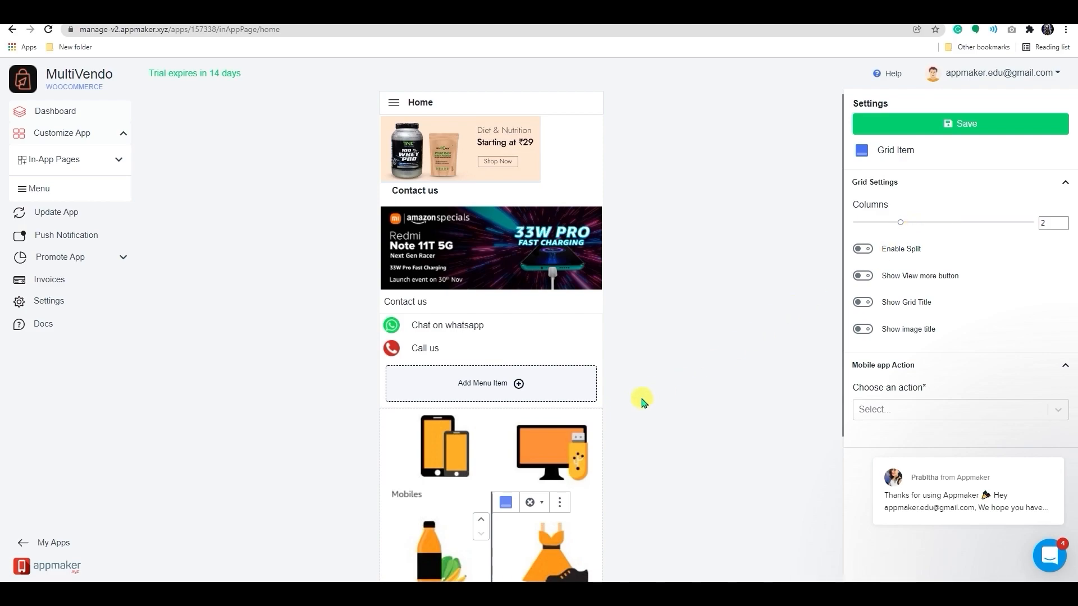
pyautogui.scroll(-2, 645, 397)
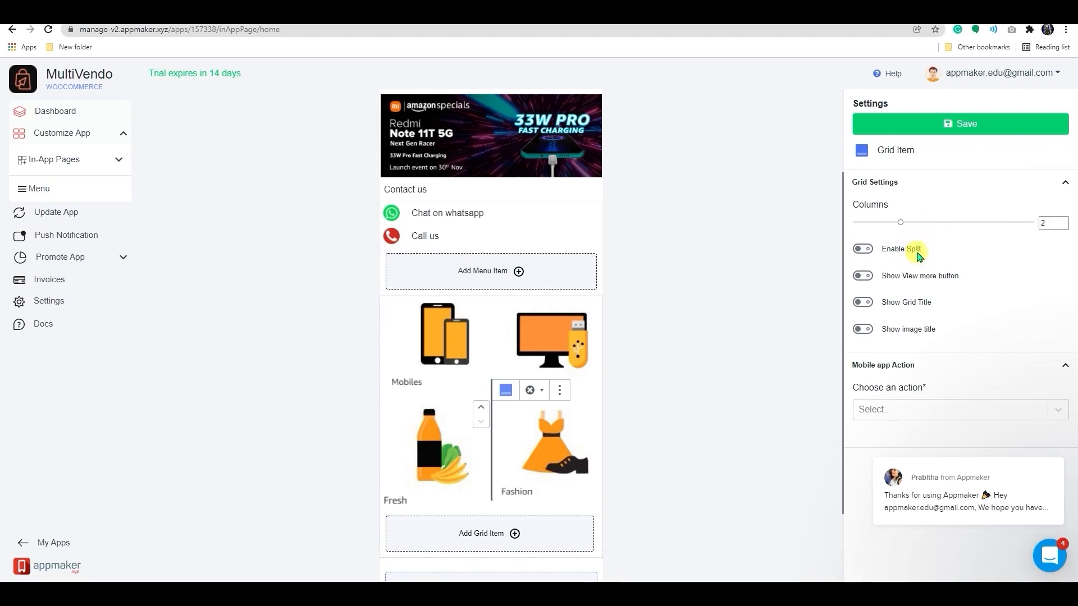
pyautogui.click(864, 249)
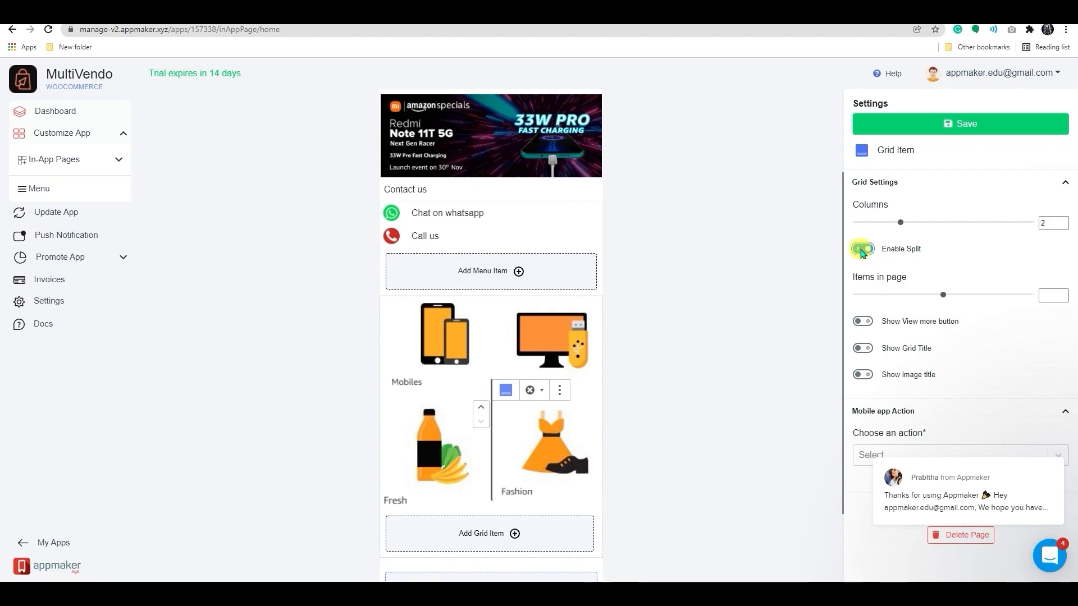
pyautogui.click(863, 250)
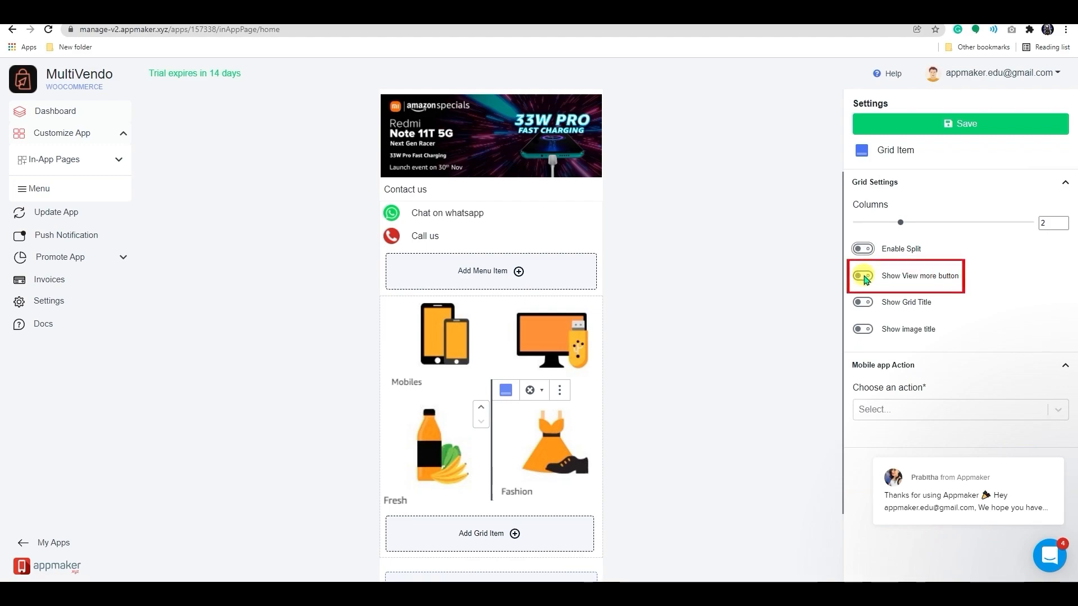
# Step: Show the grid's View more button and grid title, and set the title to Collection
pyautogui.click(864, 277)
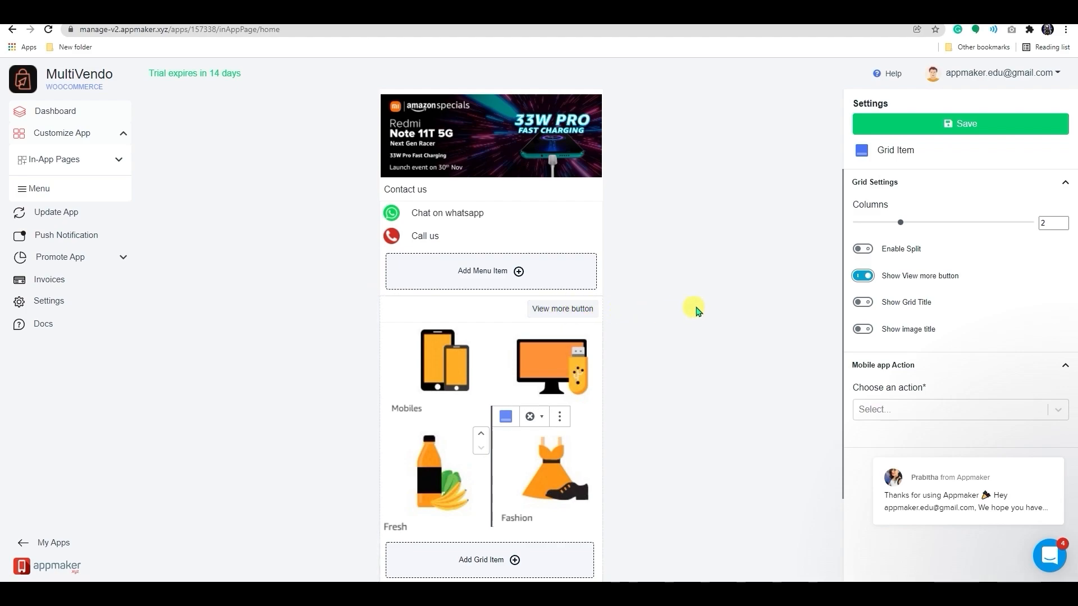
pyautogui.click(868, 305)
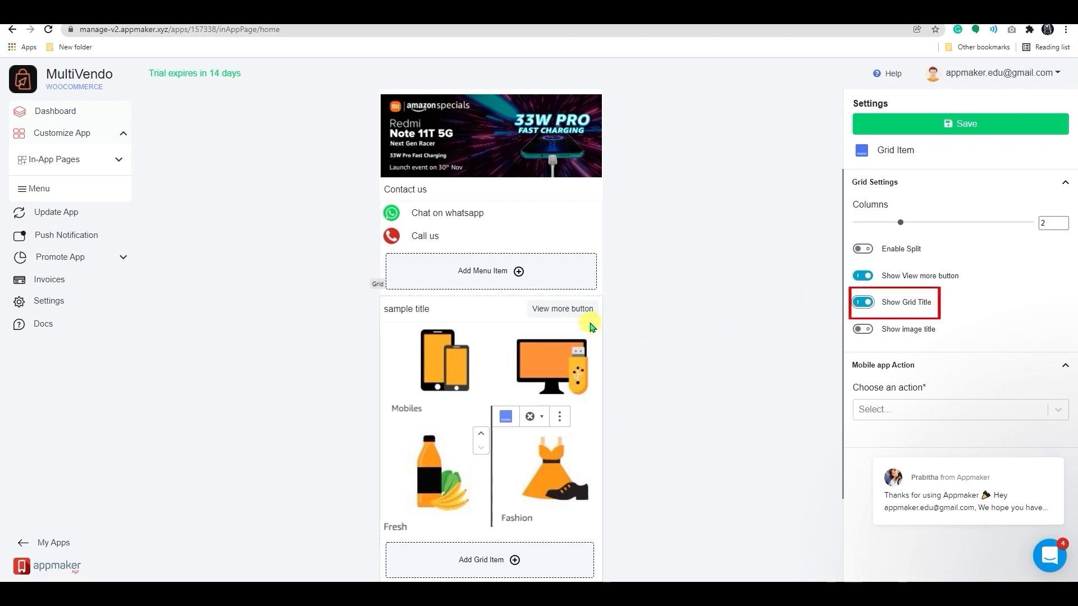
pyautogui.moveTo(429, 309); pyautogui.dragTo(384, 313)
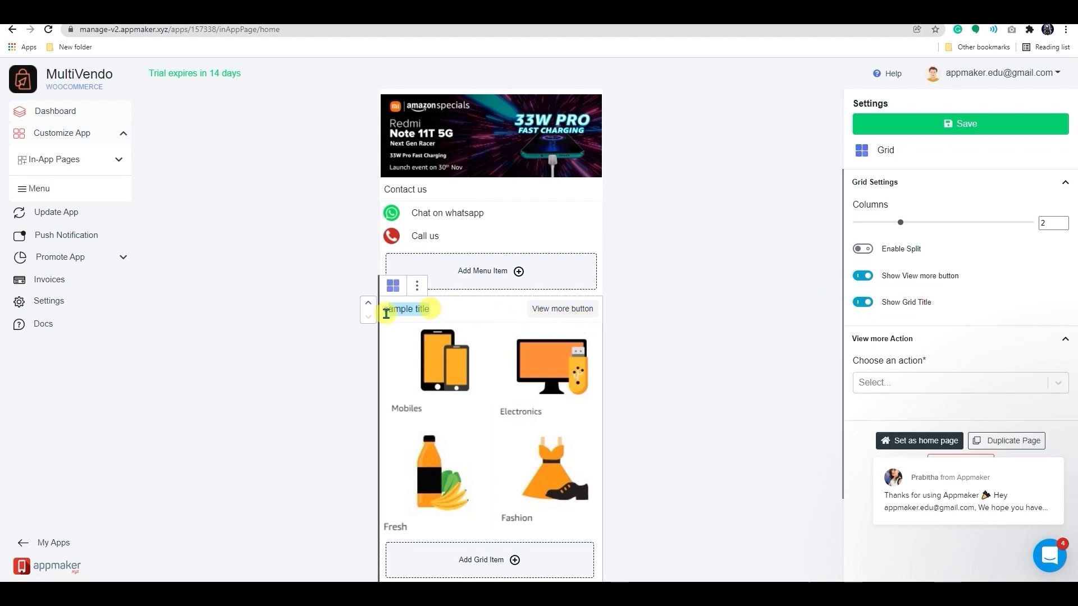
pyautogui.write('Collection')
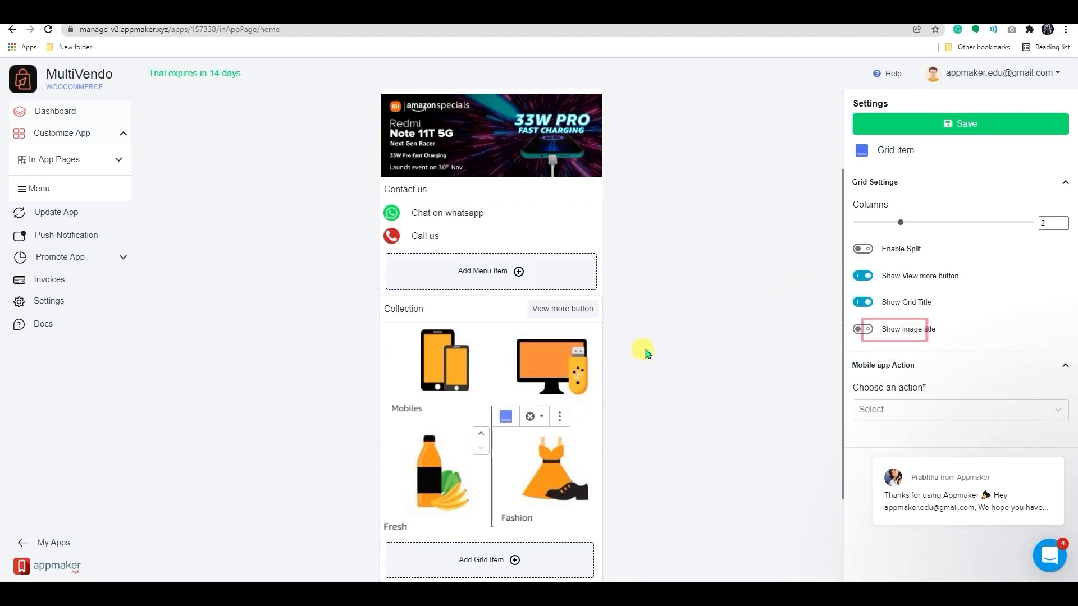
# Step: Try the Show image title option on the Fashion grid item
pyautogui.click(866, 330)
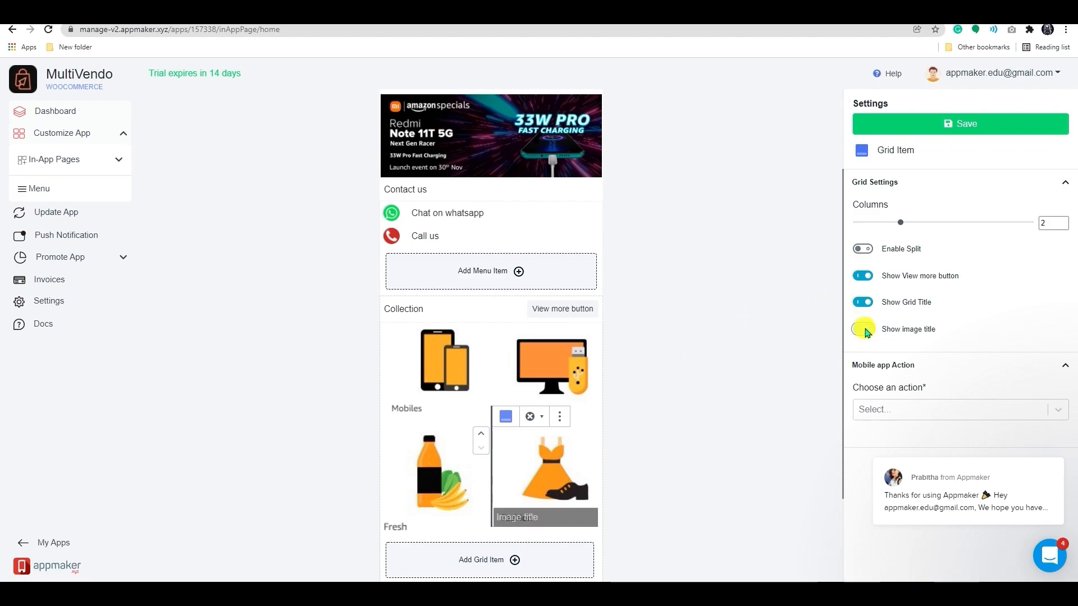
pyautogui.click(533, 518)
pyautogui.click(698, 520)
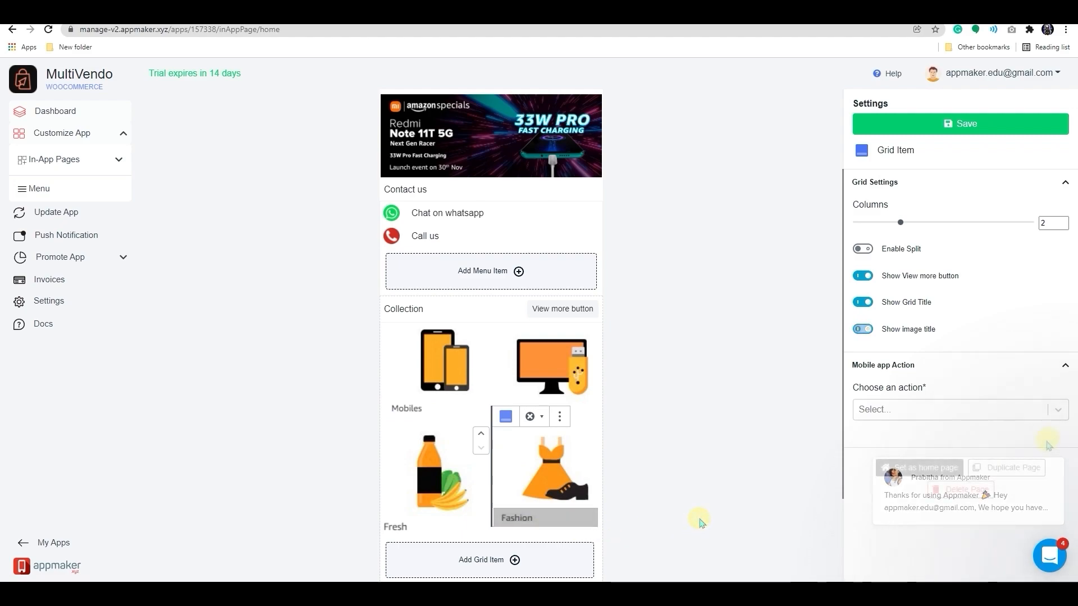
# Step: Choose a mobile app action for the Fashion grid item
pyautogui.click(919, 412)
pyautogui.scroll(-1, 921, 504)
pyautogui.scroll(-1, 912, 503)
pyautogui.scroll(1, 921, 499)
pyautogui.click(921, 521)
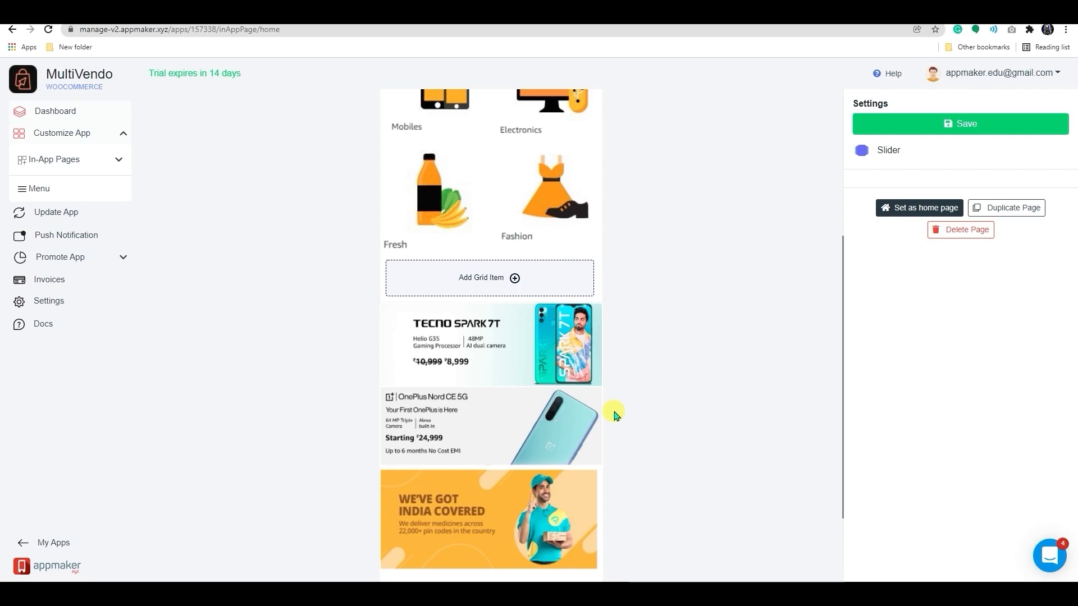
# Step: Review the finished Home page layout and save it
pyautogui.scroll(2, 614, 415)
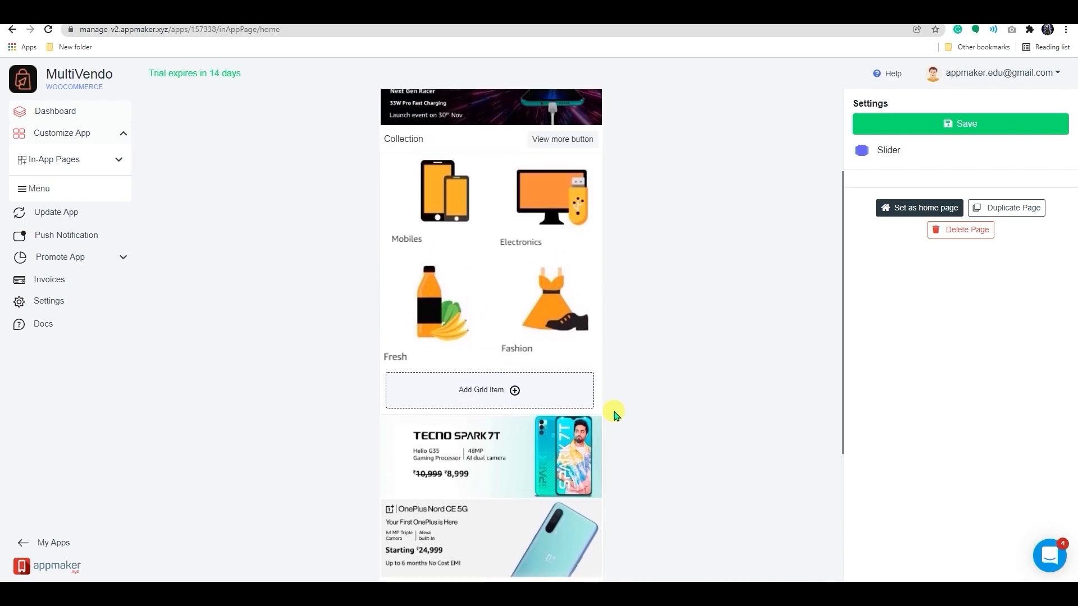
pyautogui.scroll(3, 615, 414)
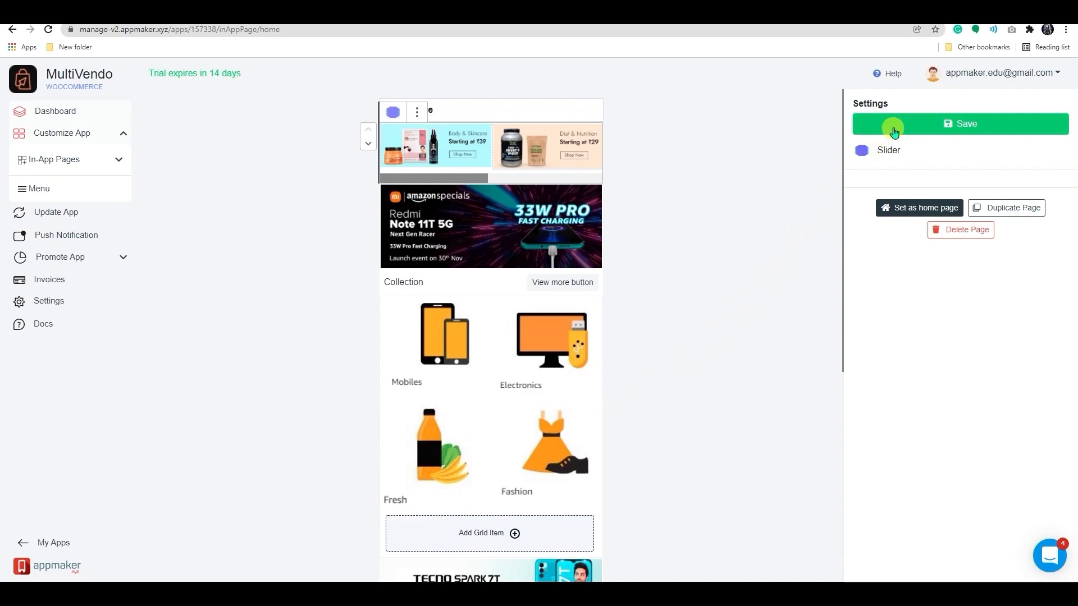
pyautogui.click(937, 125)
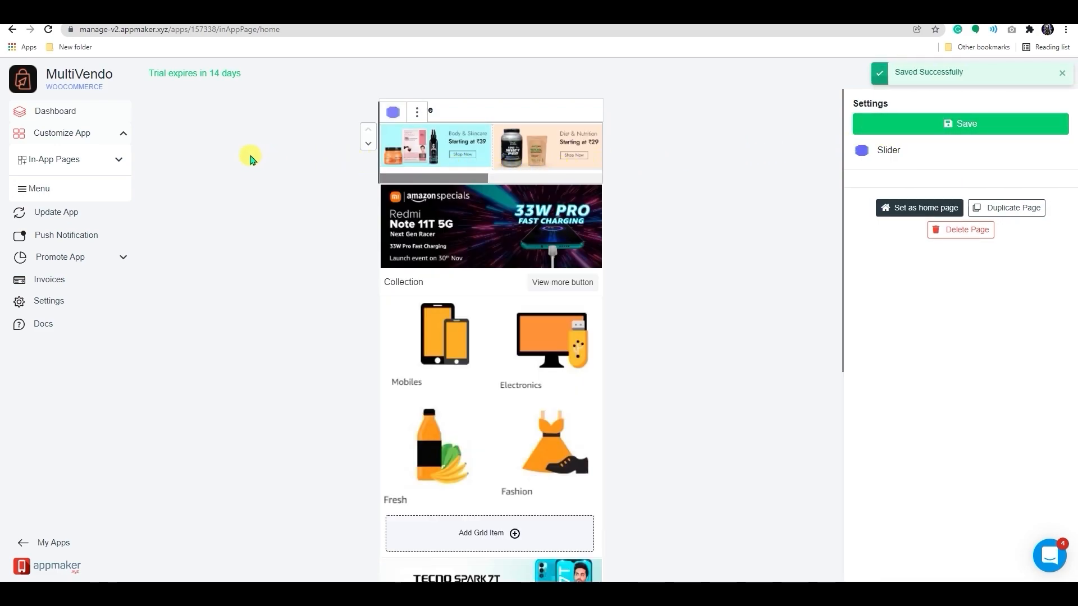
# Step: Add a new in-app page and set its title to Collections
pyautogui.click(121, 160)
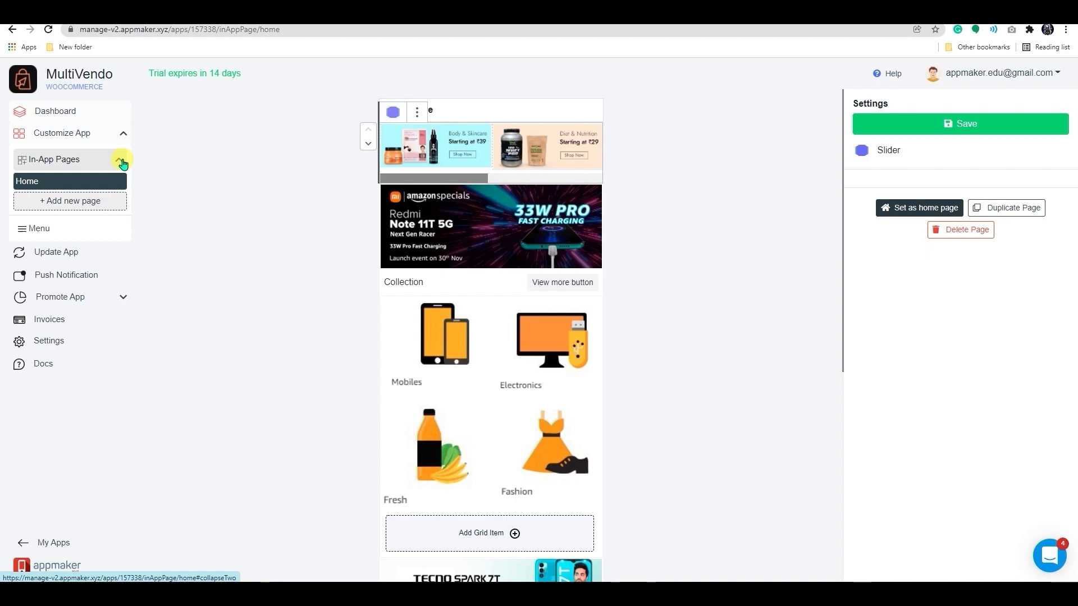
pyautogui.click(104, 202)
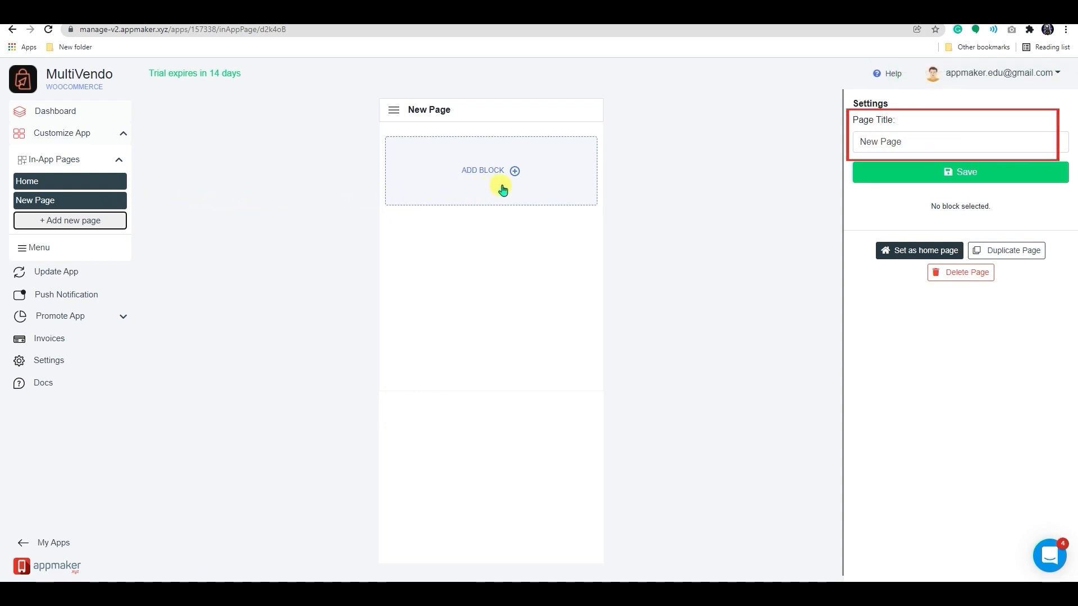
pyautogui.click(913, 142)
pyautogui.moveTo(907, 141); pyautogui.dragTo(853, 146)
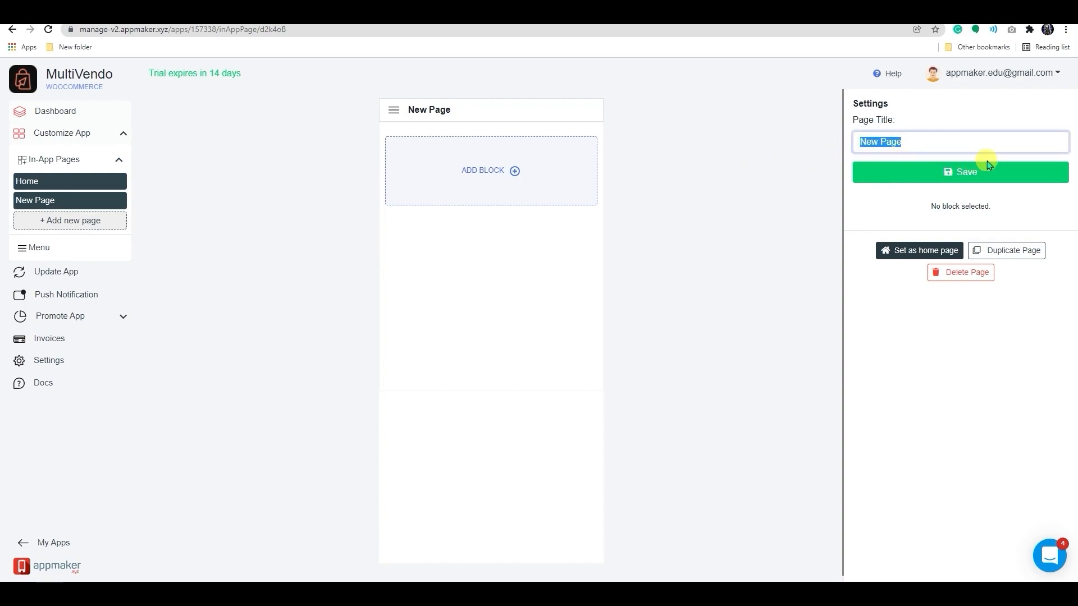
pyautogui.write('Collections')
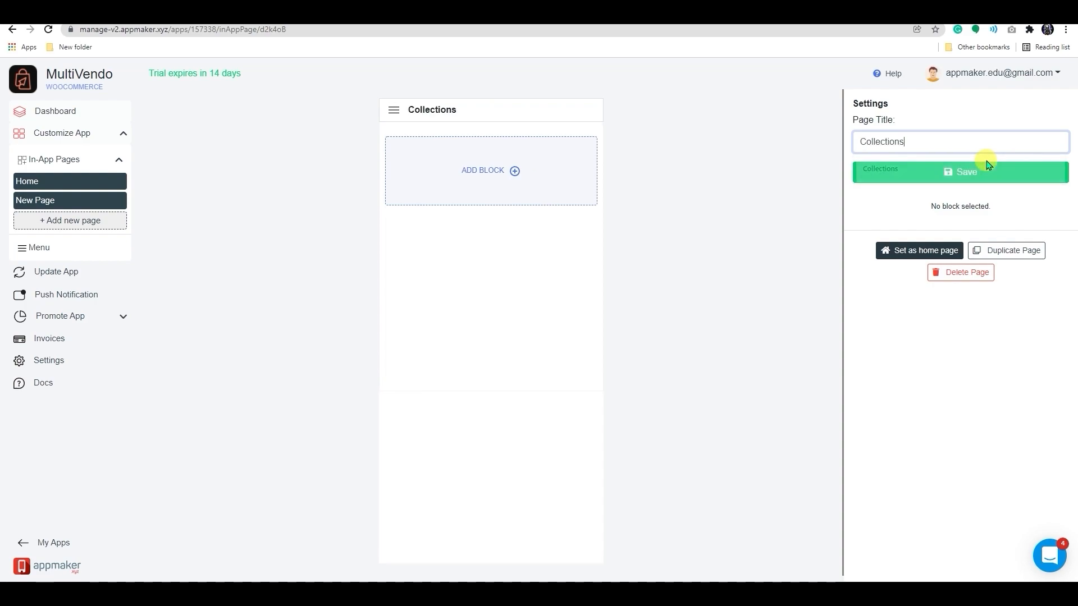
# Step: Add a Banner block to the Collections page and upload the Redmi Note 11T 5G image into it
pyautogui.click(492, 160)
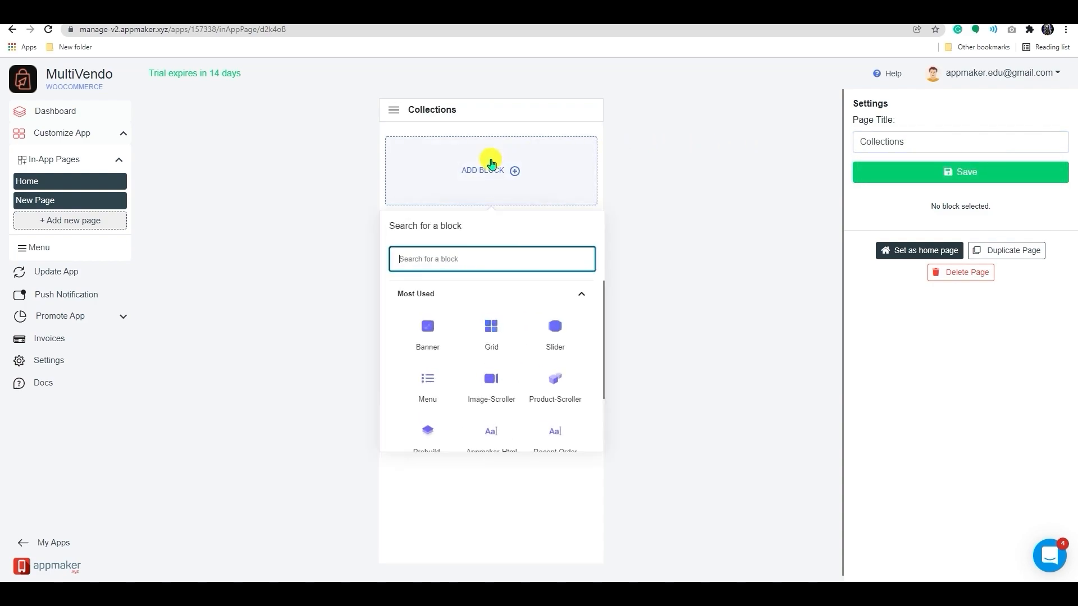
pyautogui.click(428, 332)
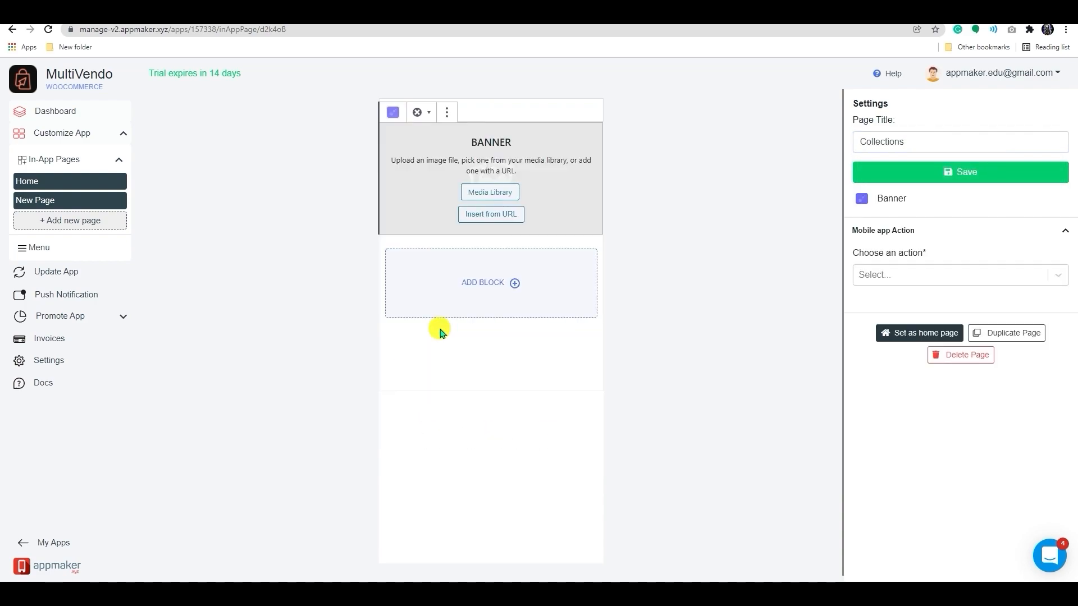
pyautogui.click(491, 192)
pyautogui.click(381, 199)
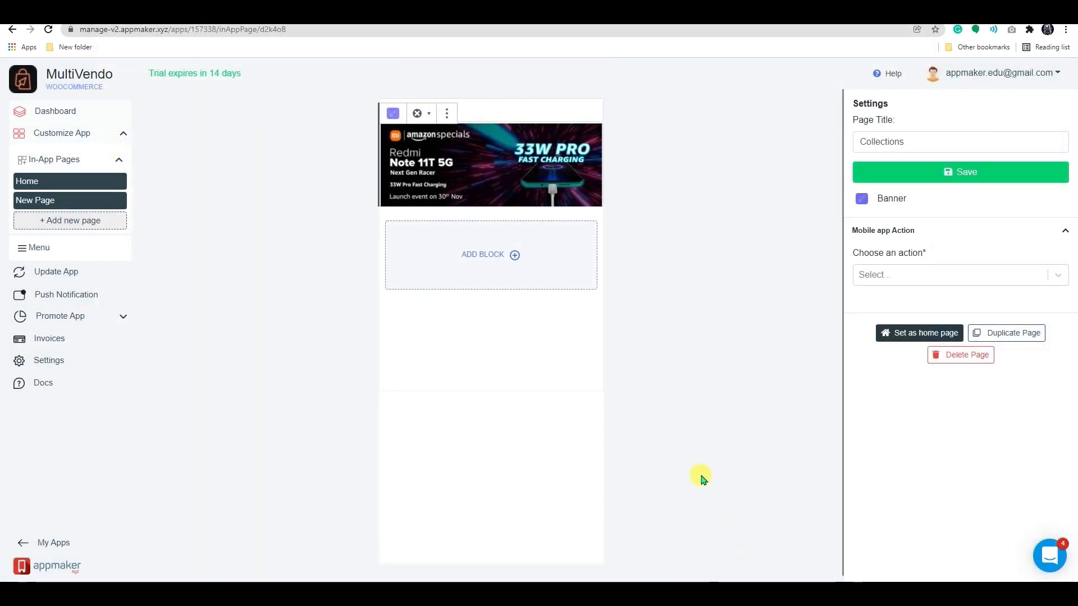
# Step: Add a Slider block with the makeup kits and accessories image below the banner
pyautogui.click(513, 255)
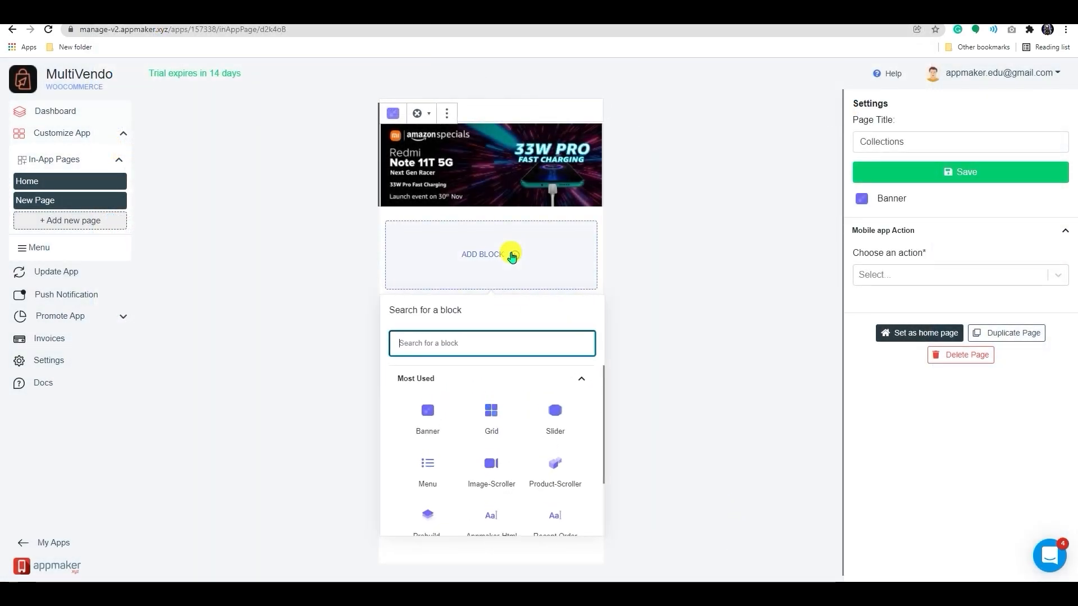
pyautogui.scroll(-1, 484, 449)
pyautogui.scroll(1, 528, 430)
pyautogui.click(555, 418)
pyautogui.click(520, 243)
pyautogui.click(462, 243)
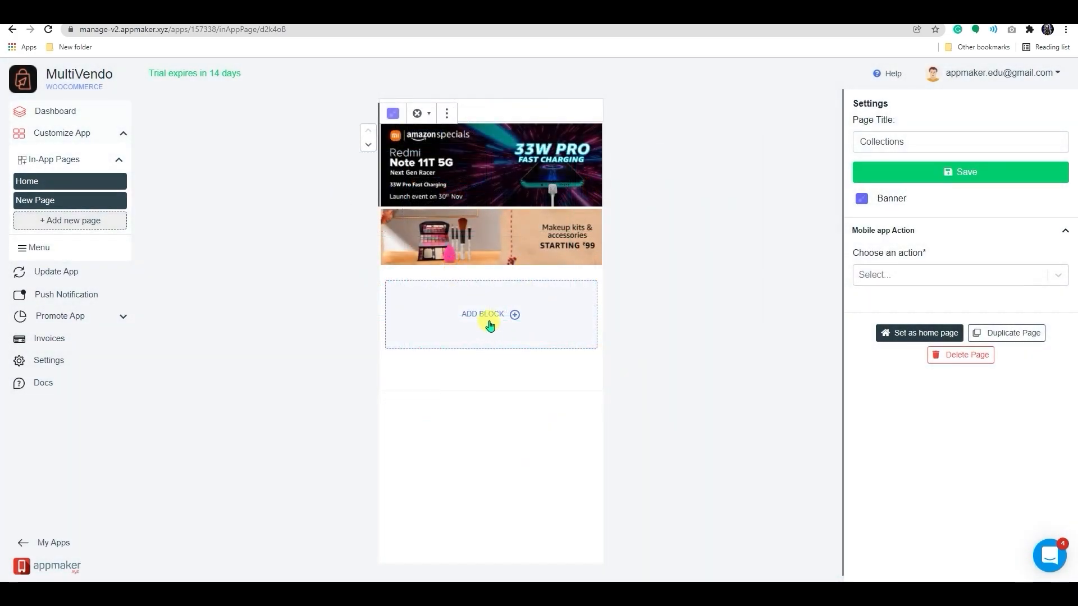
# Step: Add a Prebuild-Product-Scroller block below the makeup kits image on the Collections page
pyautogui.click(489, 316)
pyautogui.scroll(-1, 528, 431)
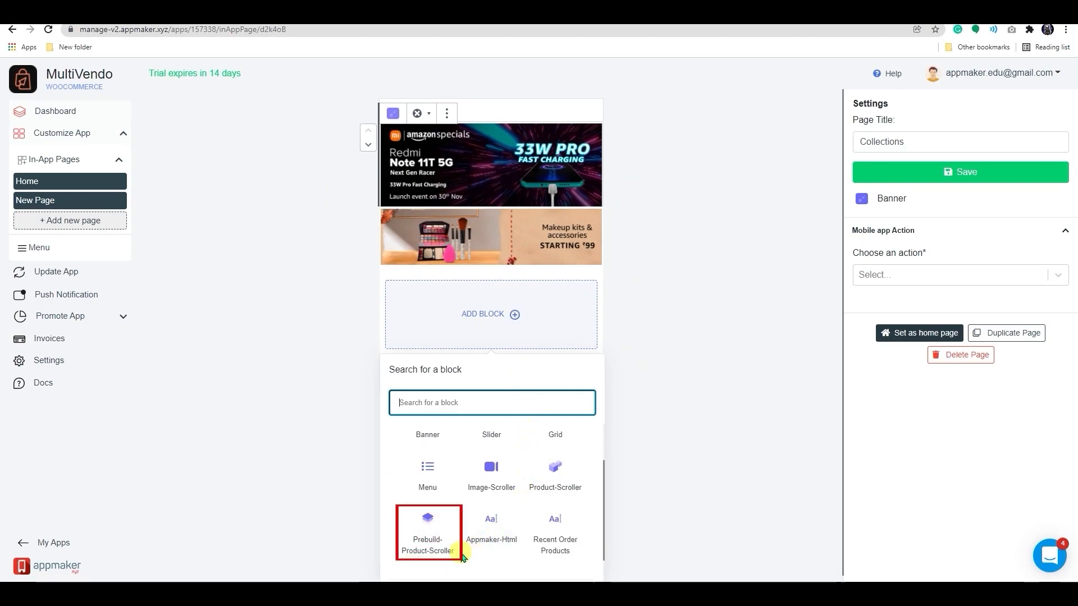
pyautogui.click(428, 525)
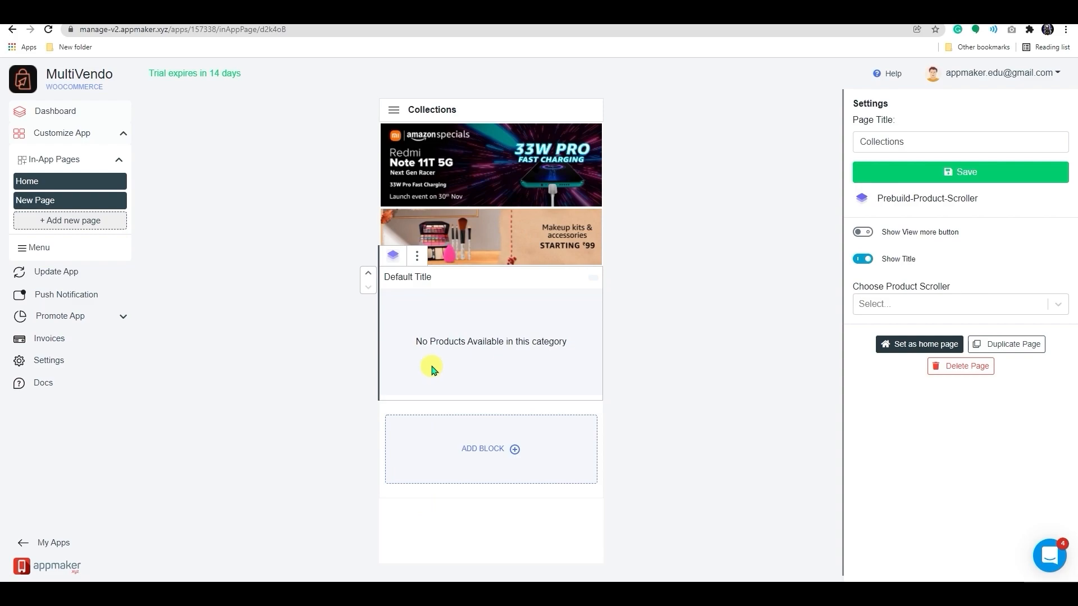
# Step: Title the product scroller Best Seller and set it to show Top Rated Products
pyautogui.moveTo(430, 276); pyautogui.dragTo(385, 279)
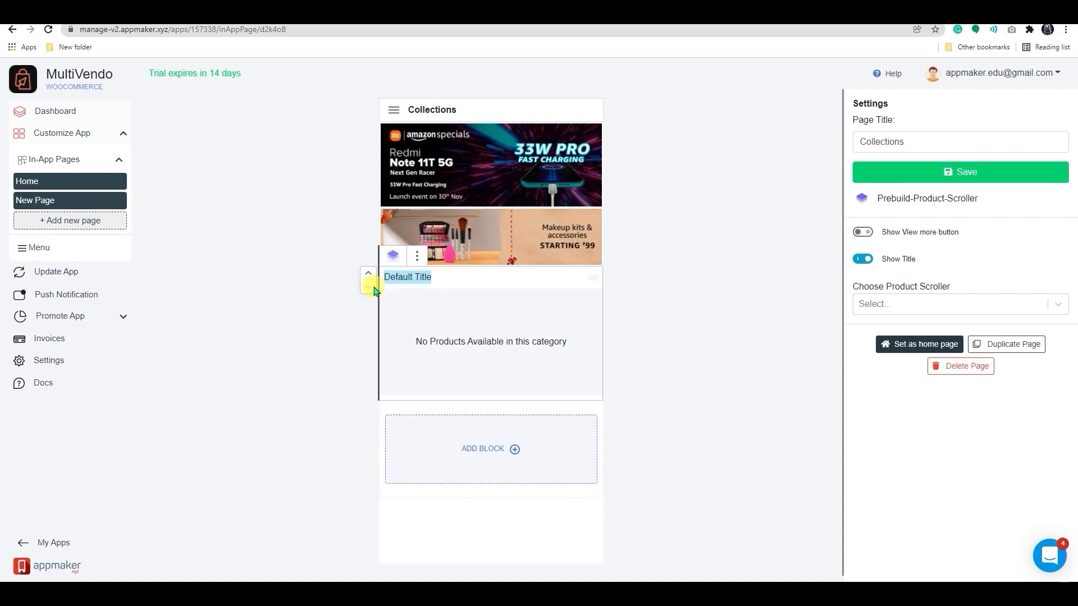
pyautogui.write('Best Seller')
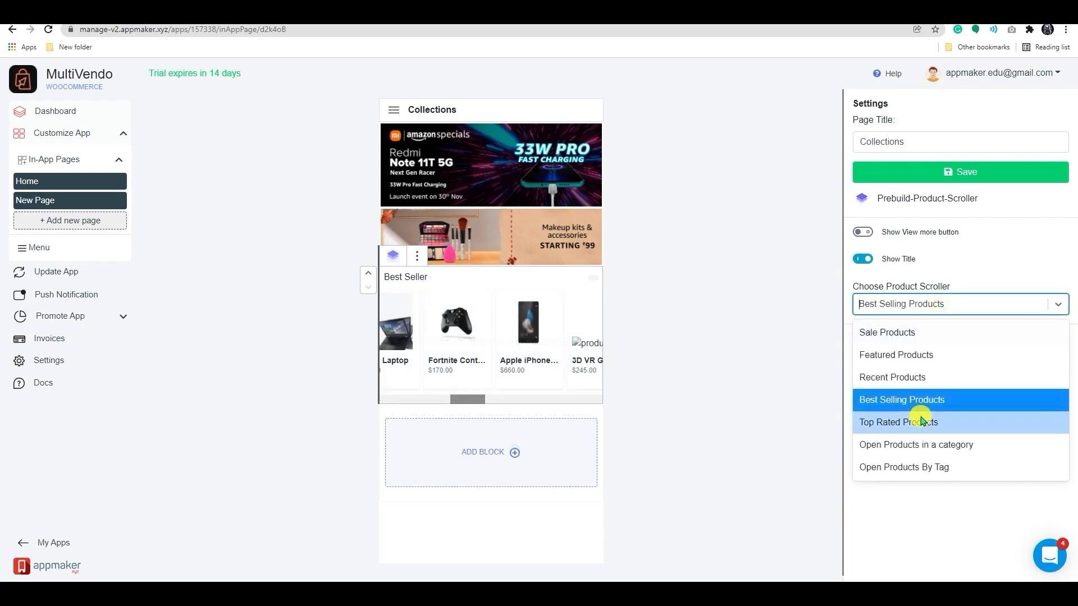
pyautogui.click(918, 417)
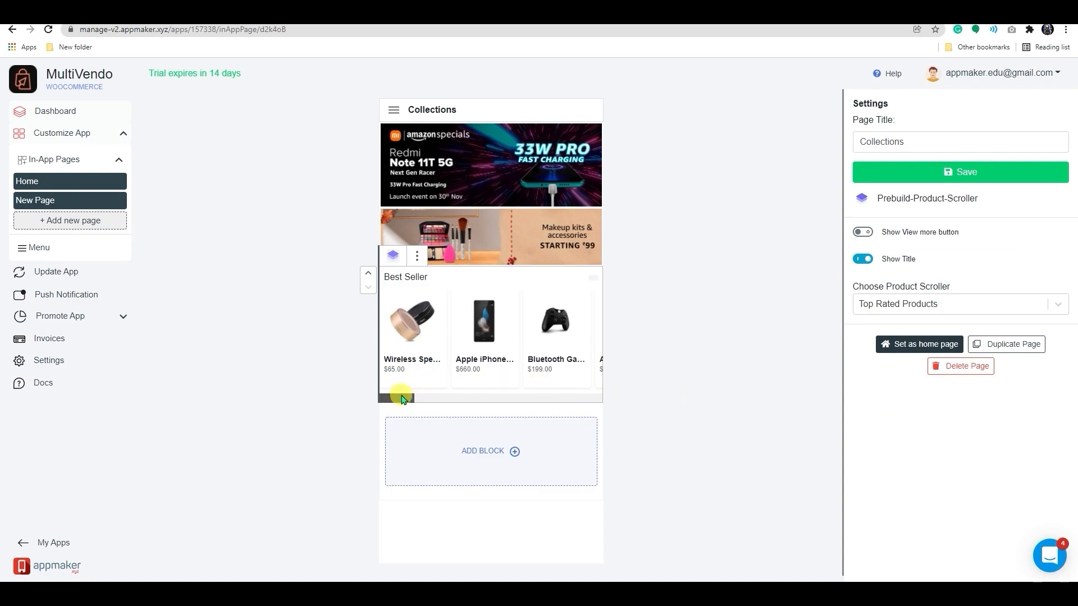
pyautogui.moveTo(402, 399); pyautogui.dragTo(424, 402)
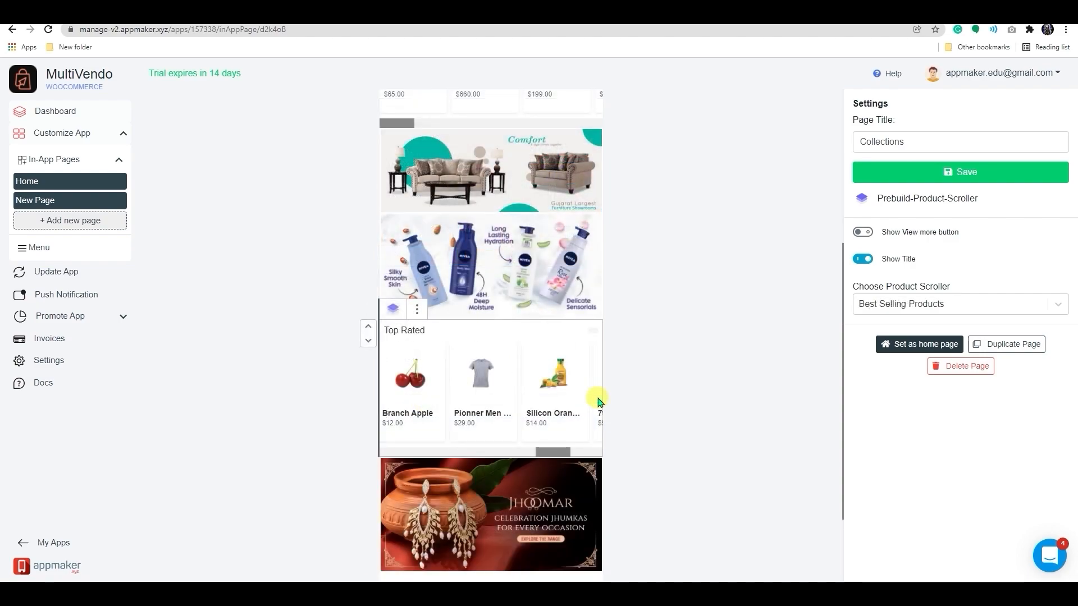
# Step: Review the Collections page layout and save the page
pyautogui.scroll(1, 598, 401)
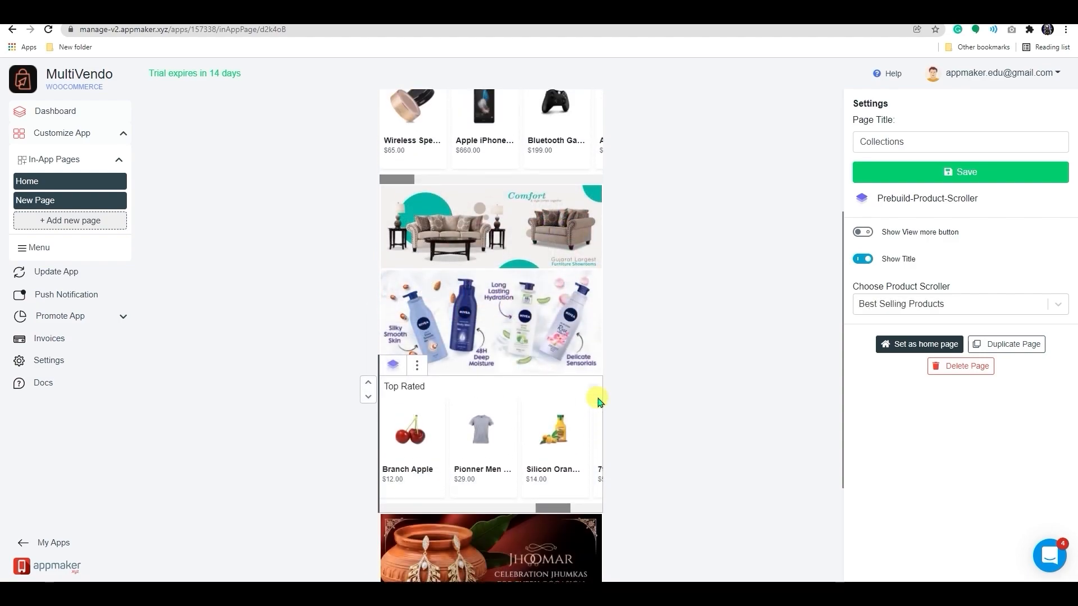
pyautogui.scroll(1, 598, 401)
pyautogui.scroll(3, 599, 401)
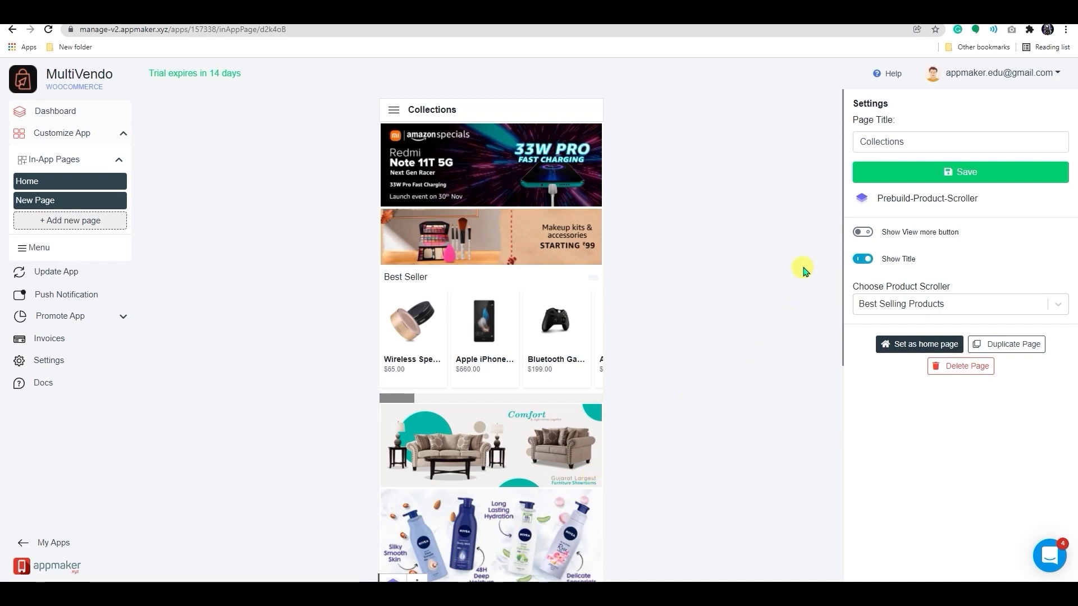
pyautogui.click(883, 177)
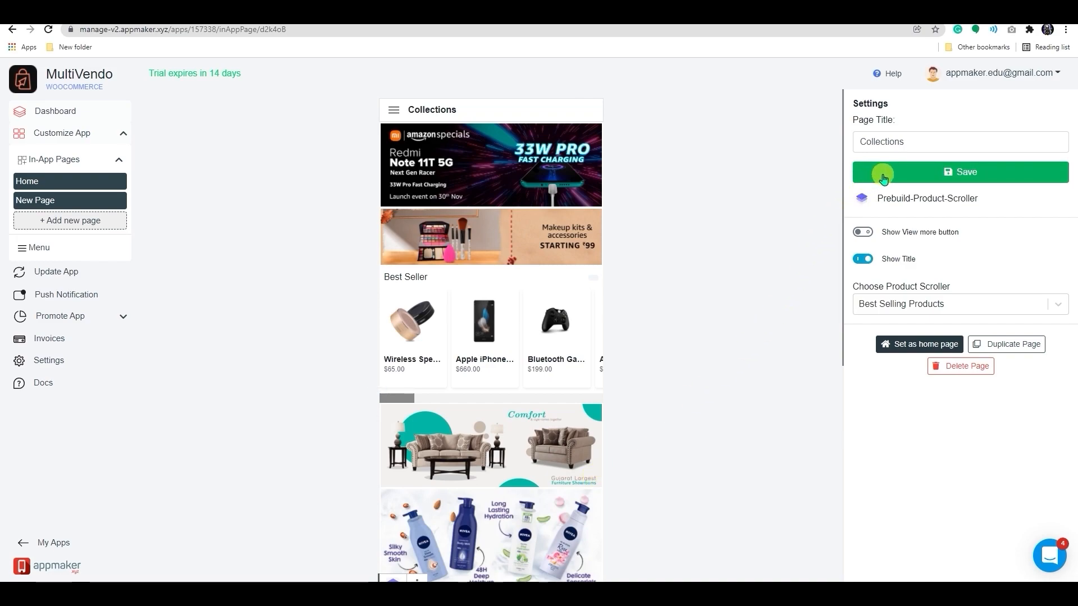
pyautogui.click(884, 178)
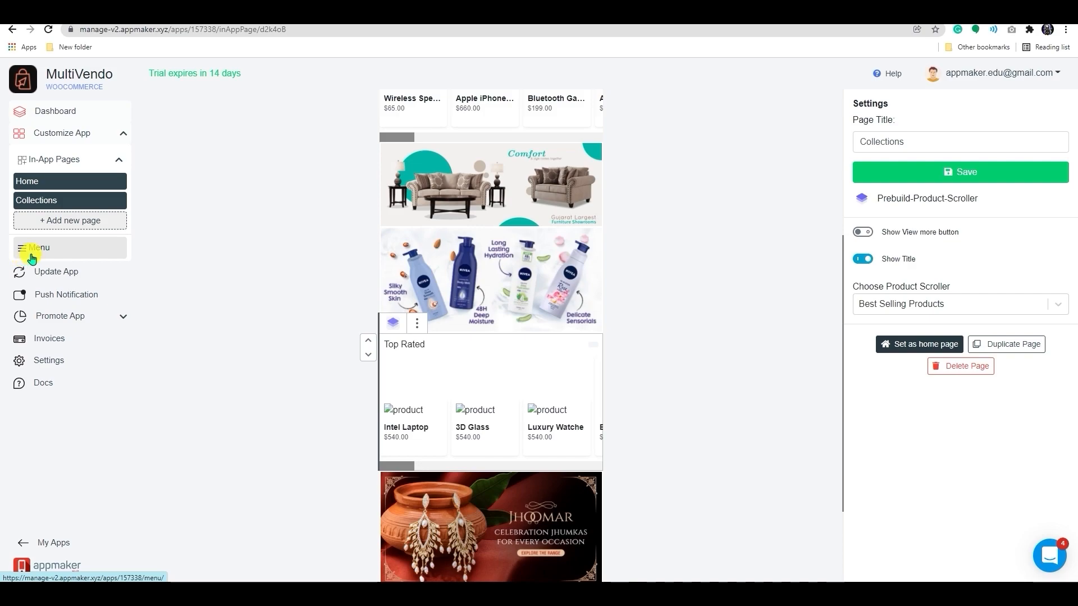
# Step: Open the app's menu editor and delete all the existing menu items
pyautogui.click(32, 259)
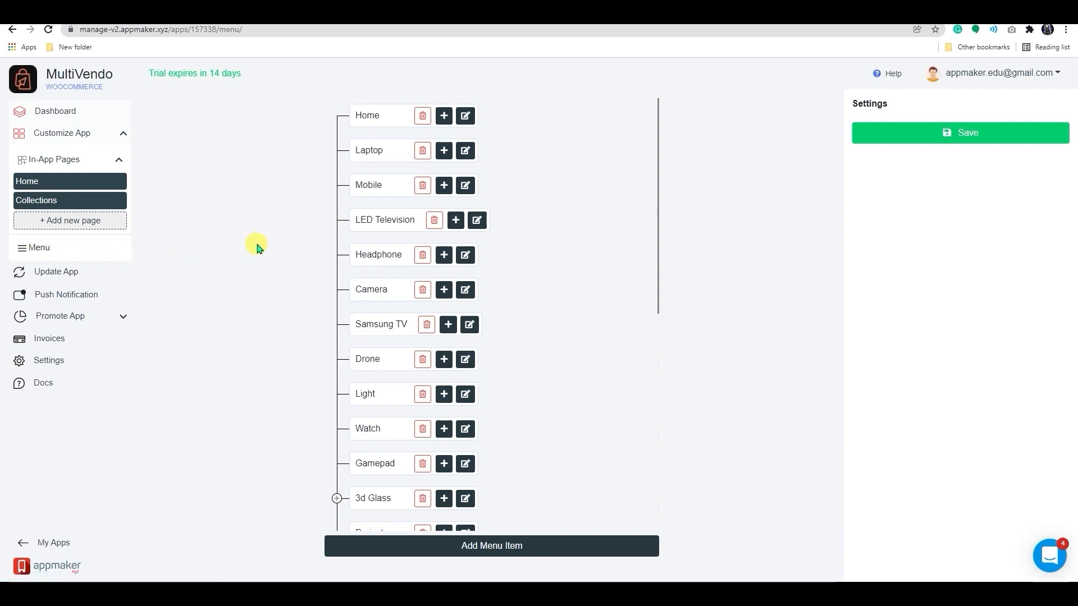
pyautogui.click(424, 118)
pyautogui.click(426, 118)
pyautogui.click(428, 117)
pyautogui.click(427, 118)
pyautogui.click(428, 118)
pyautogui.click(456, 117)
pyautogui.click(463, 117)
pyautogui.click(463, 117)
pyautogui.click(446, 117)
pyautogui.click(423, 118)
pyautogui.click(424, 117)
pyautogui.click(435, 117)
pyautogui.click(439, 117)
pyautogui.click(444, 117)
pyautogui.click(432, 117)
pyautogui.click(441, 118)
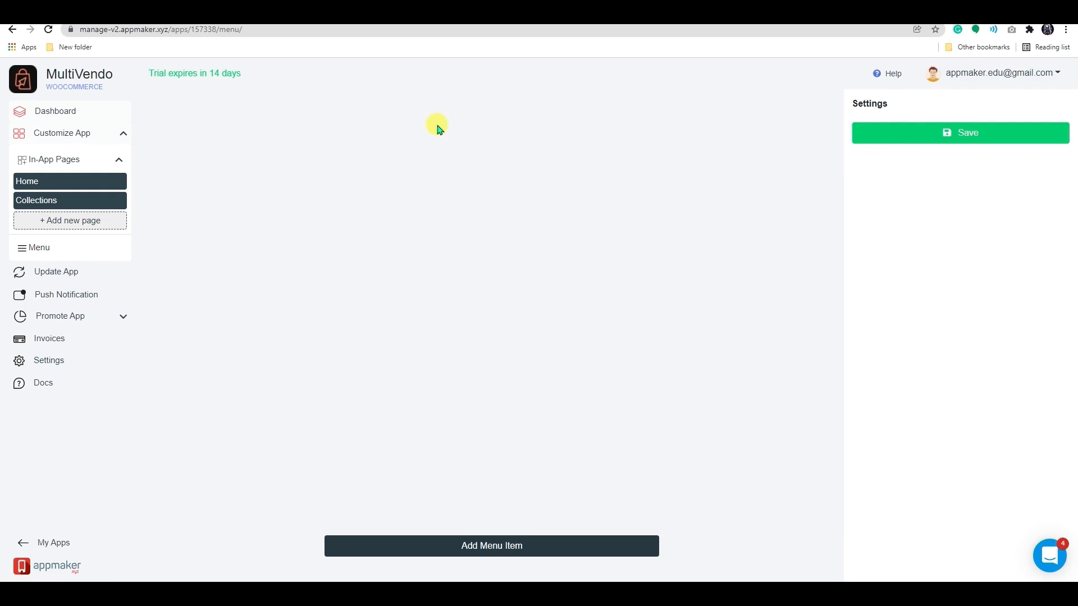
# Step: Set up a new Menu Item titled Home with the Open In-App pages action pointing to the Home page
pyautogui.click(466, 548)
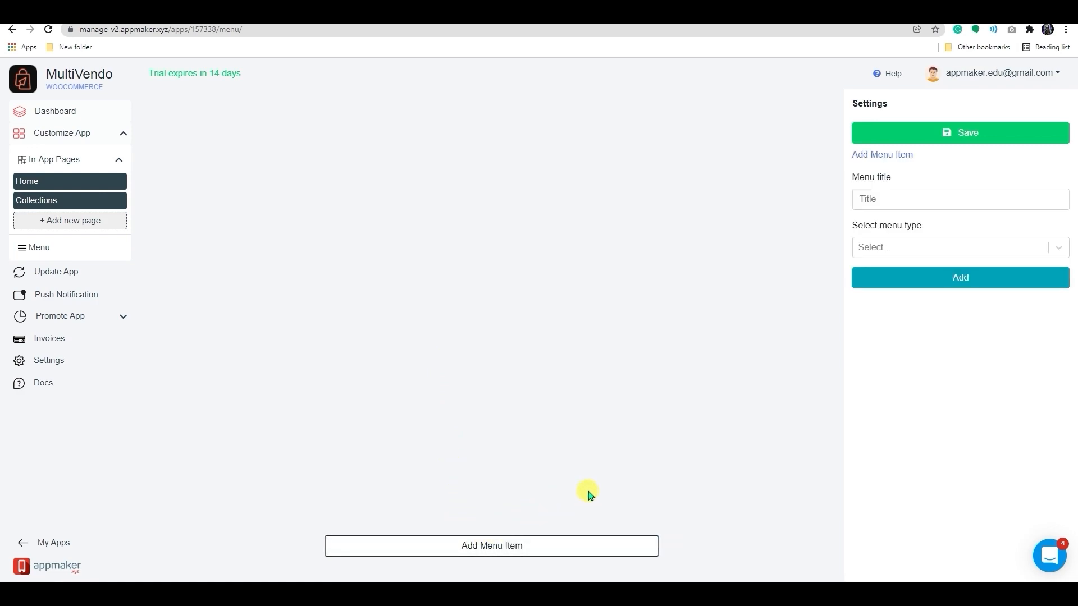
pyautogui.click(905, 200)
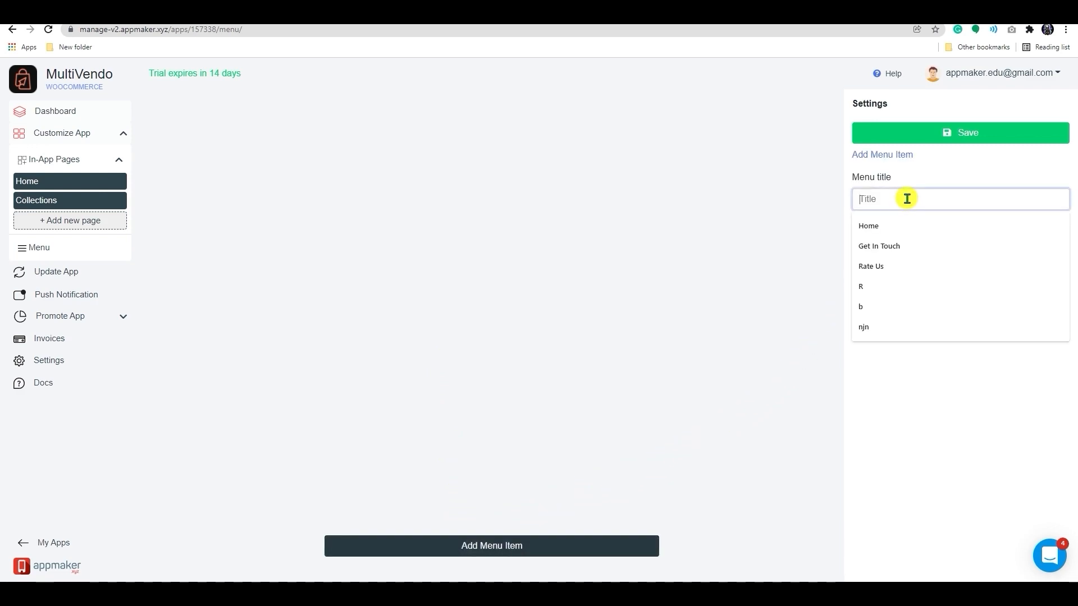
pyautogui.write('HO')
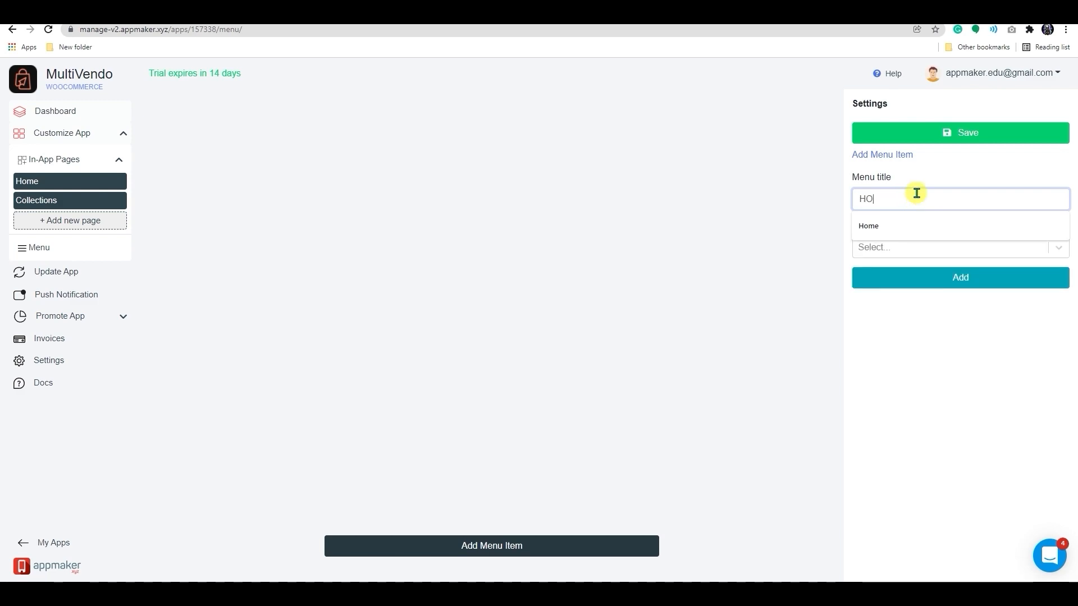
pyautogui.click(915, 227)
pyautogui.click(912, 248)
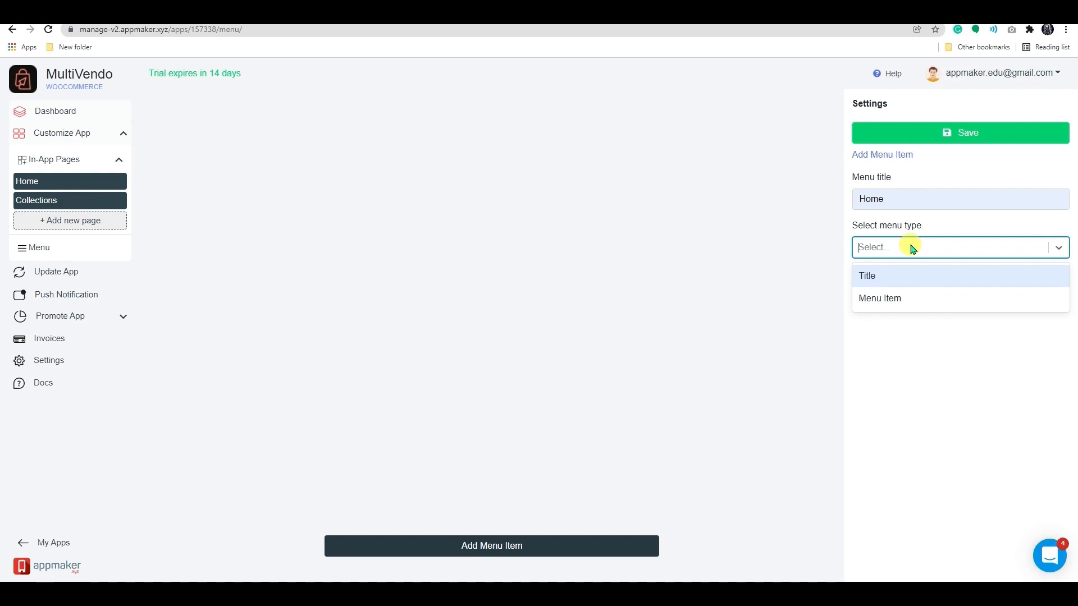
pyautogui.click(904, 300)
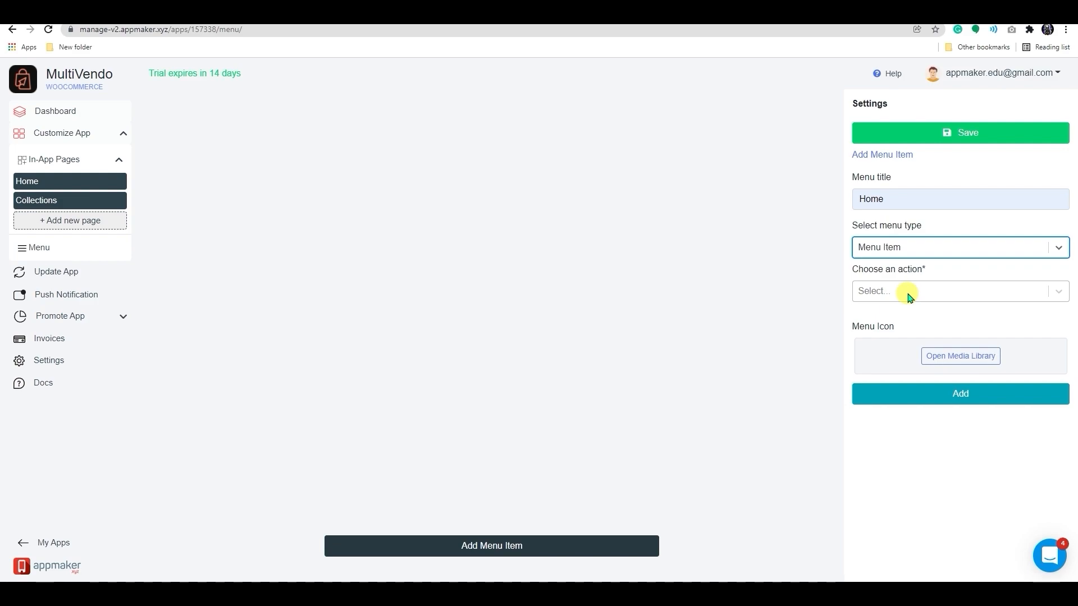
pyautogui.click(910, 297)
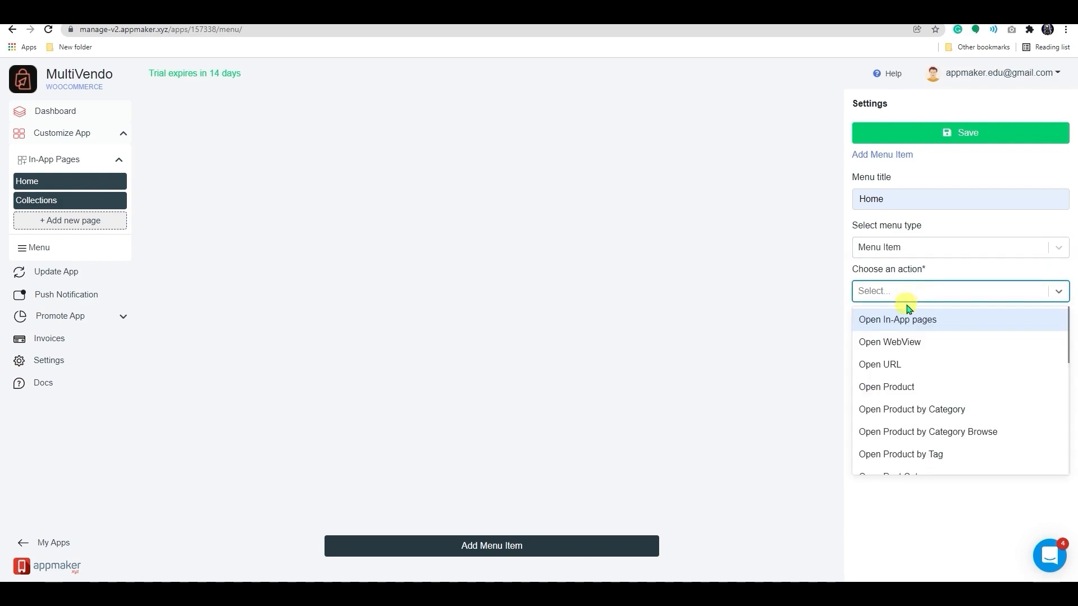
pyautogui.scroll(-2, 912, 351)
pyautogui.scroll(3, 913, 355)
pyautogui.click(913, 321)
# Step: Upload the green house image as the Home item's menu icon and add the item to the menu
pyautogui.click(938, 409)
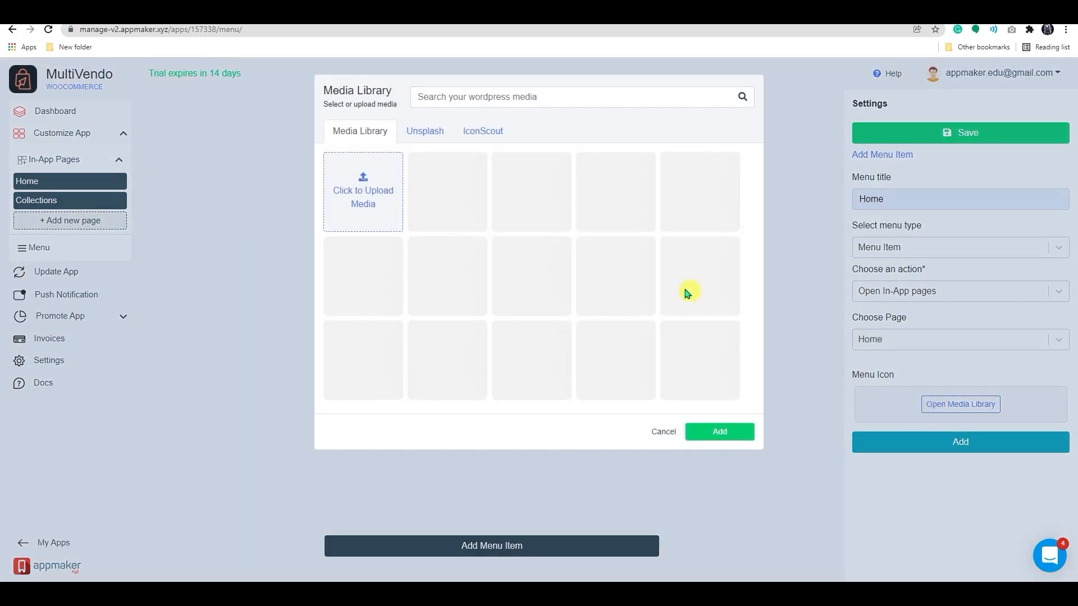
pyautogui.click(380, 187)
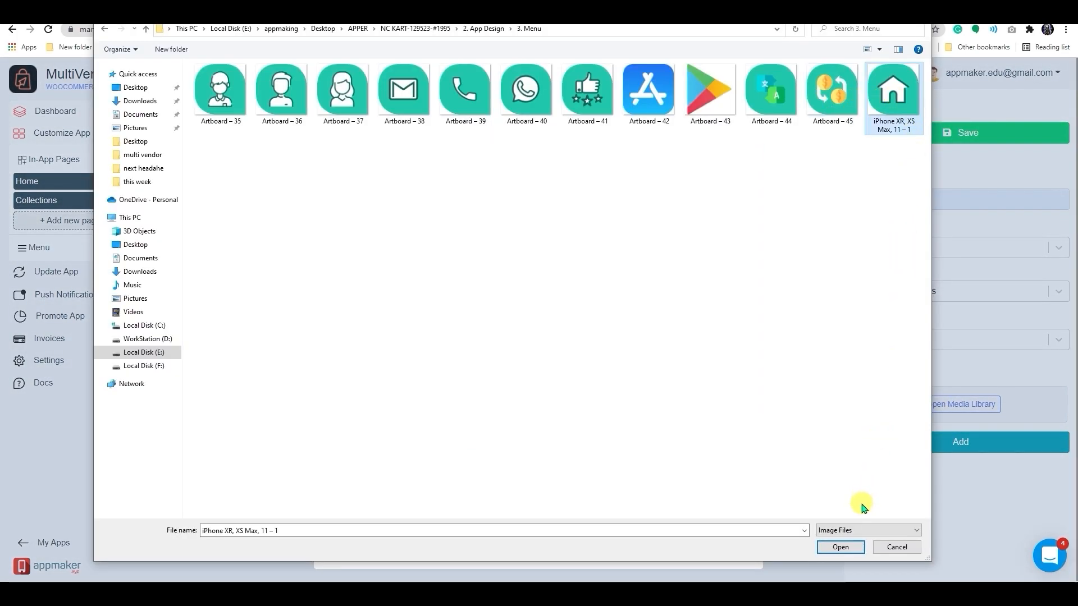
pyautogui.click(852, 548)
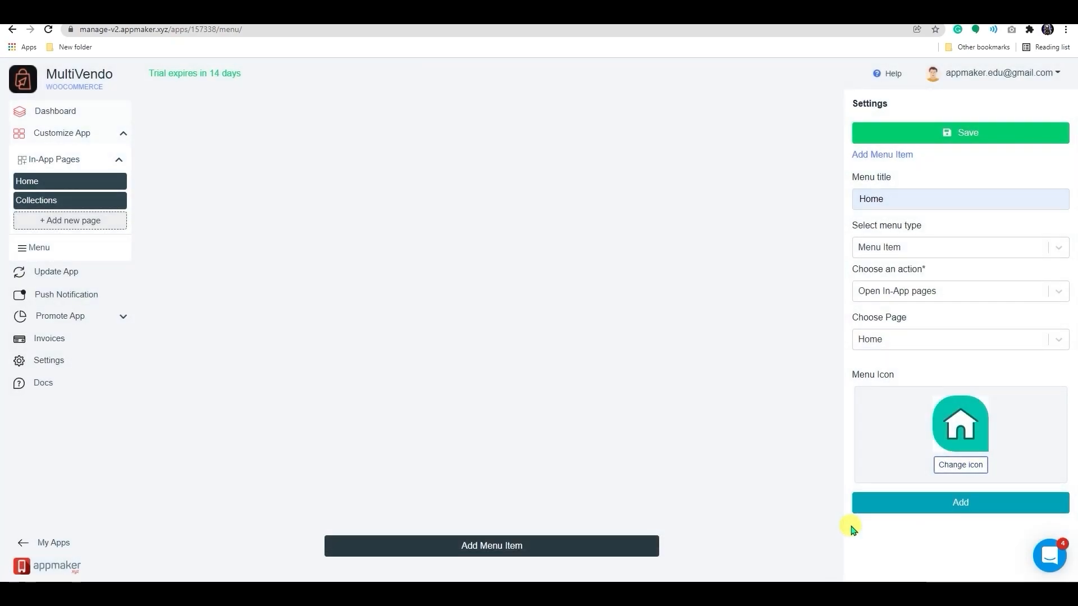
pyautogui.click(964, 509)
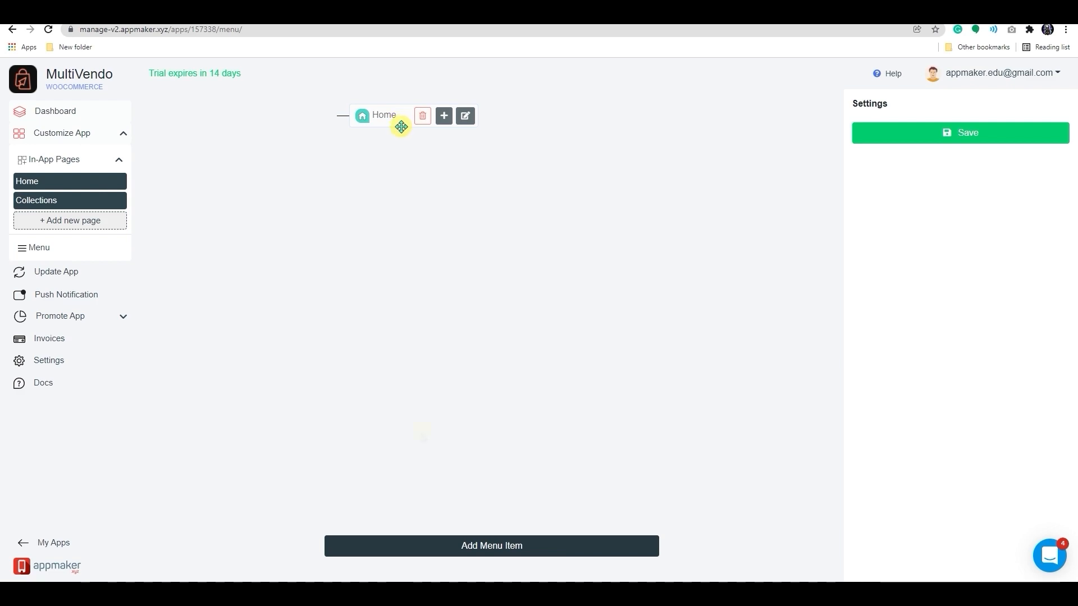
# Step: Add a menu entry named Category with the Title type below Home
pyautogui.click(426, 548)
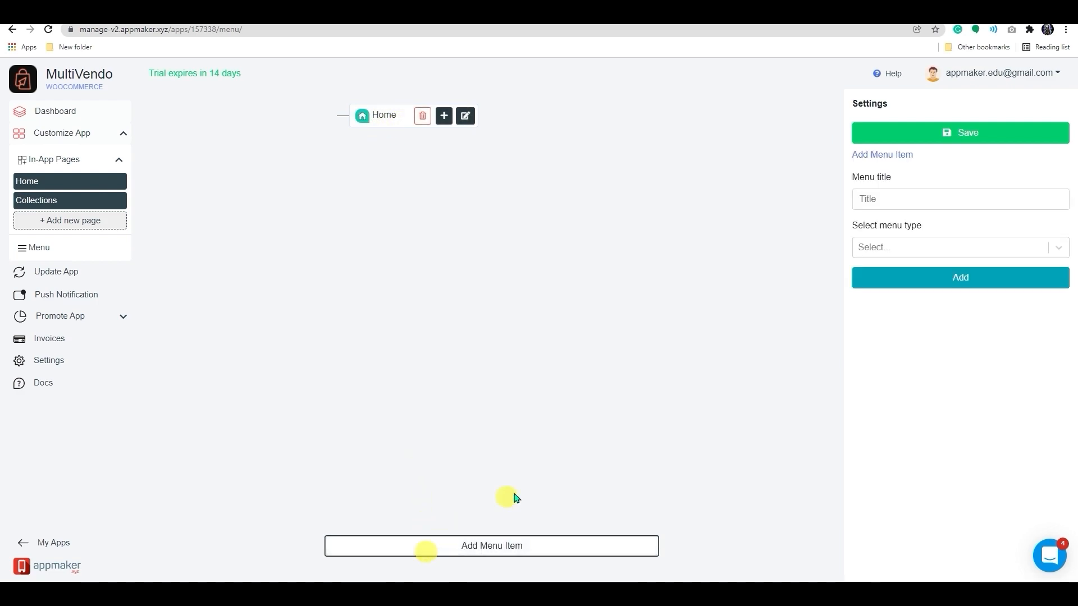
pyautogui.click(896, 199)
pyautogui.write('Cate')
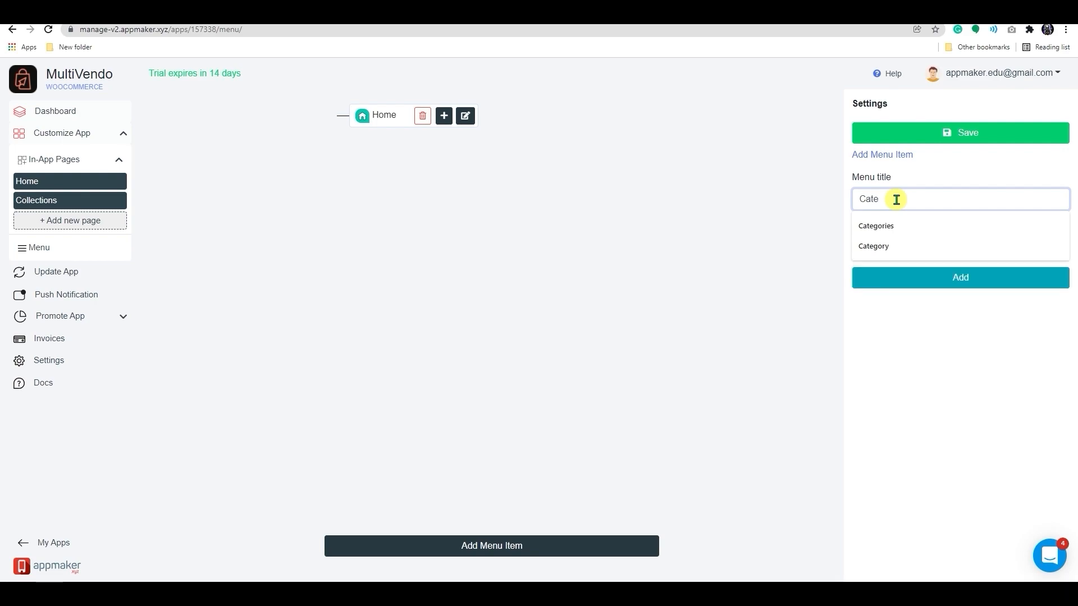
pyautogui.click(874, 246)
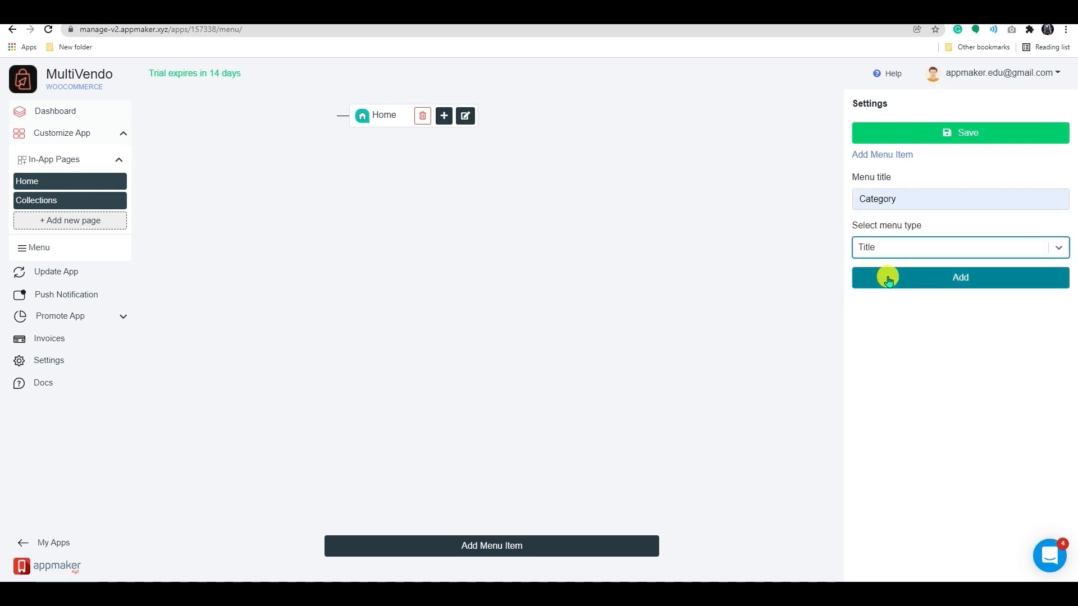
pyautogui.click(890, 278)
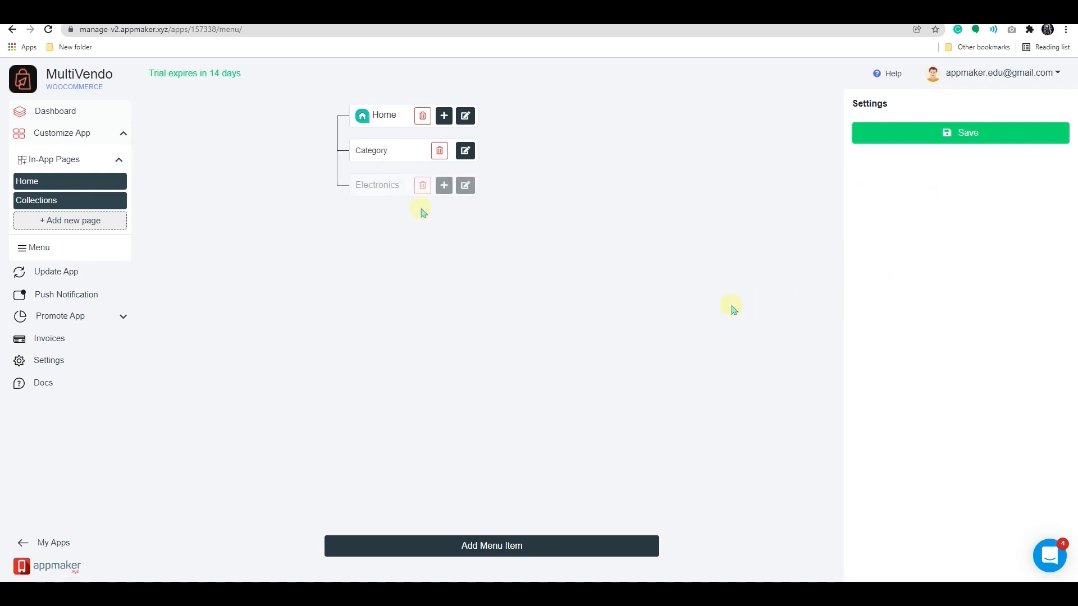
# Step: Add a MOBILES sub-item under the Electronics menu item
pyautogui.click(443, 187)
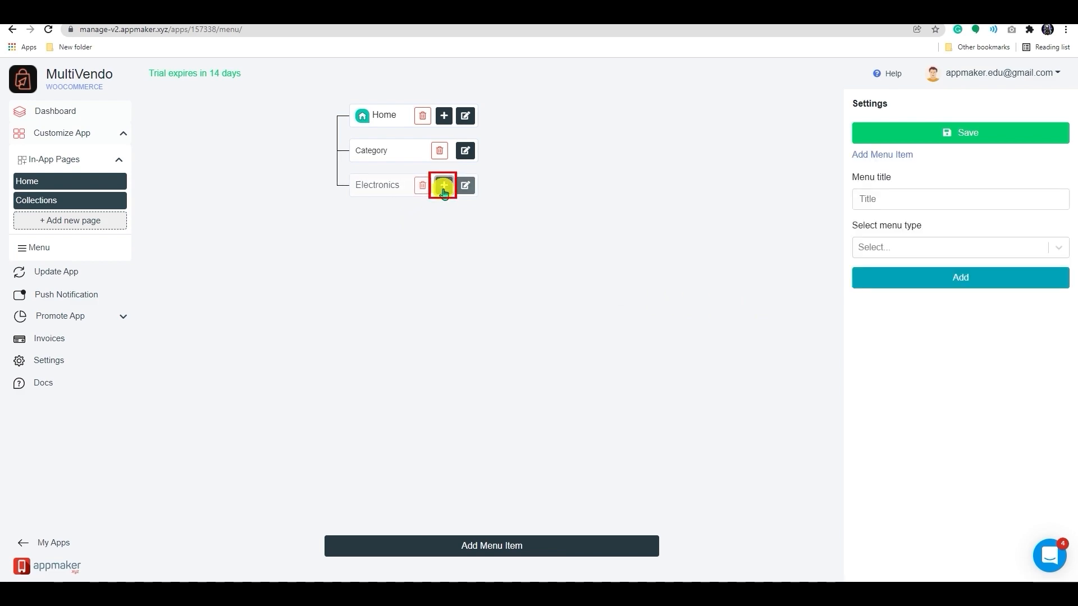
pyautogui.click(923, 201)
pyautogui.write('MOBILES')
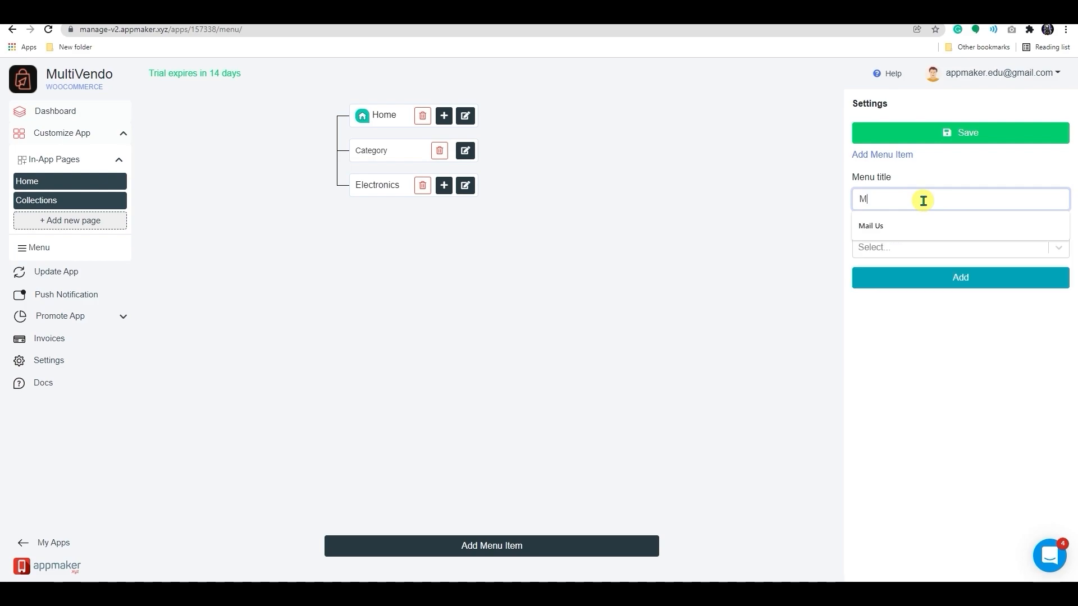
pyautogui.press('Return')
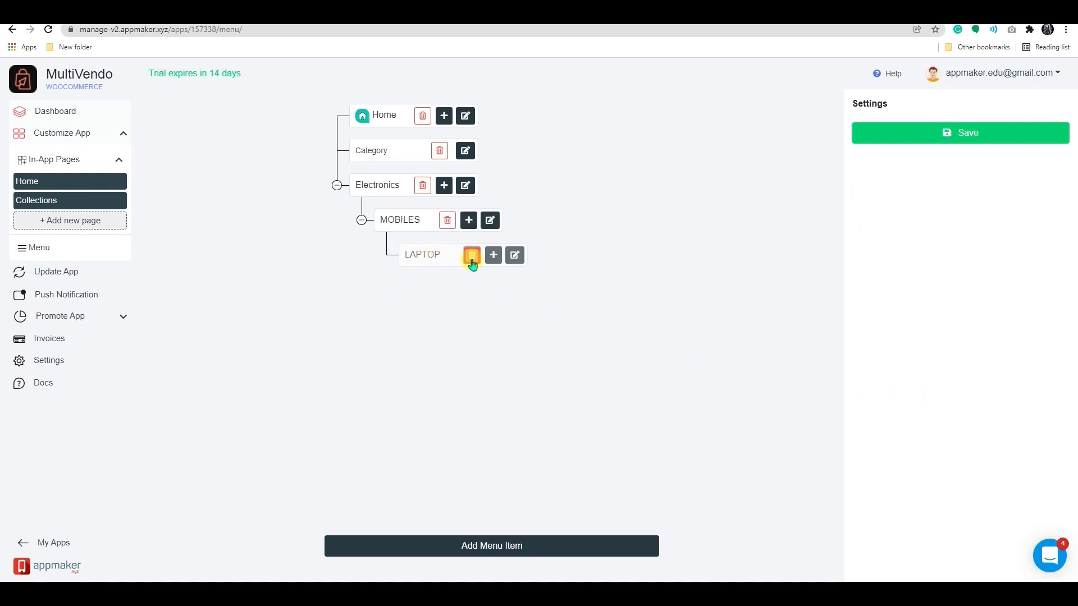
# Step: Move LAPTOP directly under Electronics above MOBILES, check the submenu by collapsing and expanding it, and save the menu
pyautogui.moveTo(473, 257); pyautogui.dragTo(401, 219)
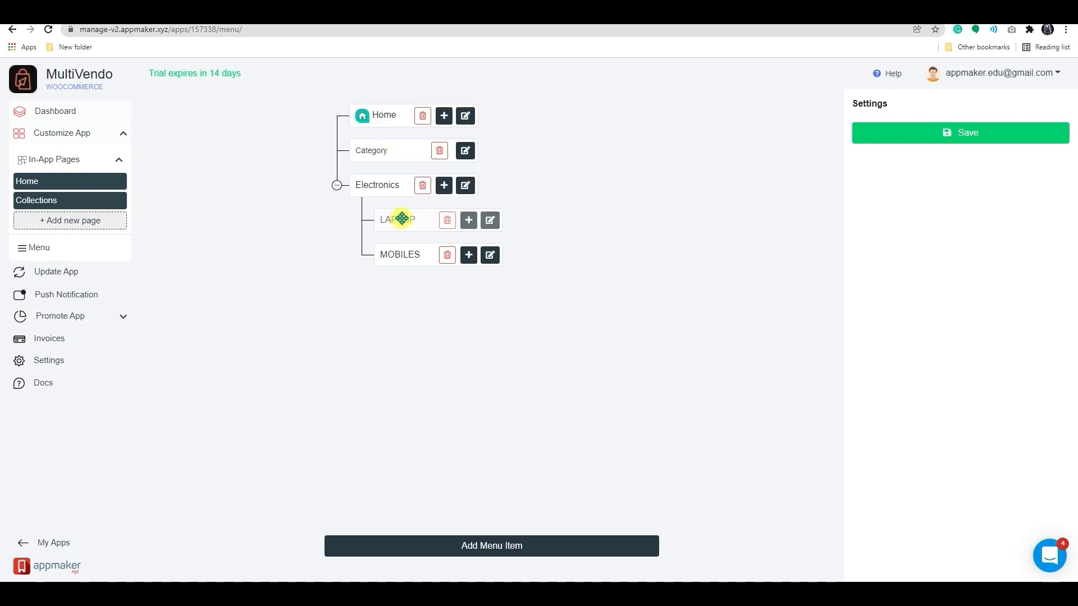
pyautogui.click(337, 186)
pyautogui.click(338, 186)
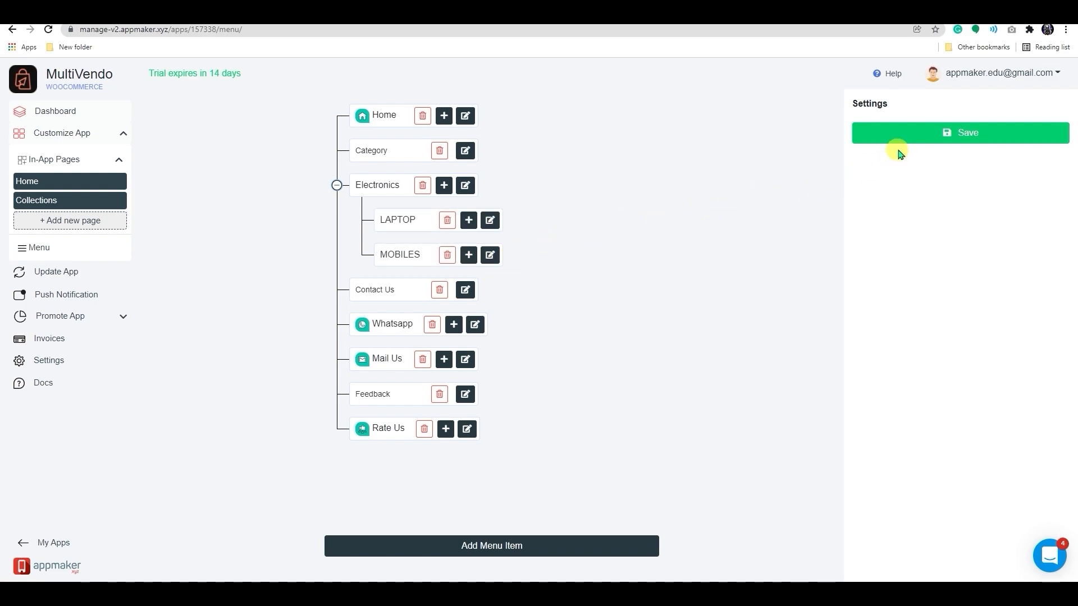
pyautogui.click(932, 139)
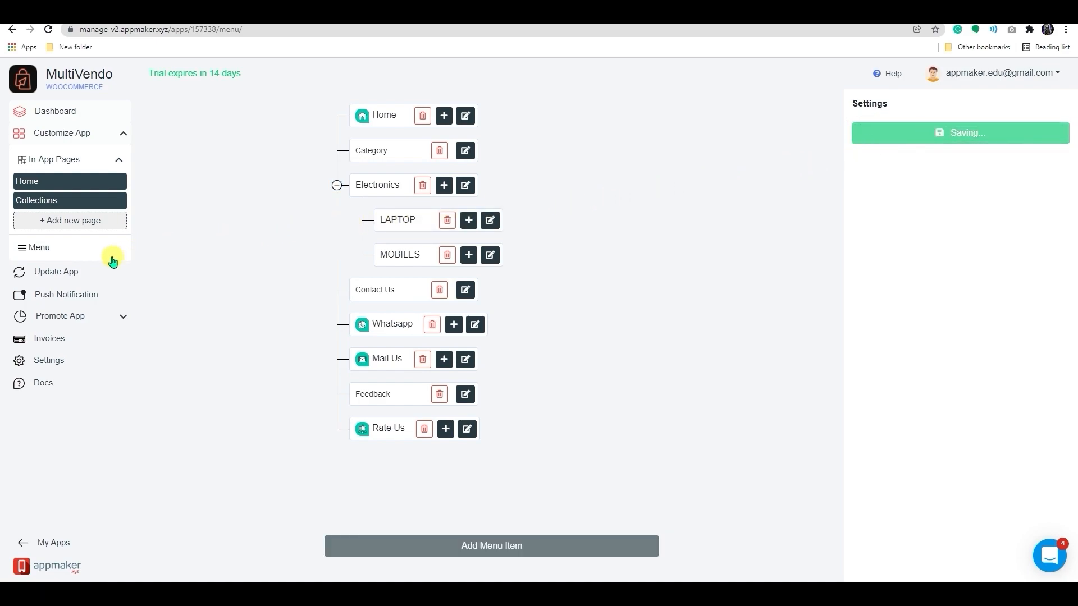
# Step: Open the app update settings and go through the launch screen, colors and Misc branding pages
pyautogui.click(63, 275)
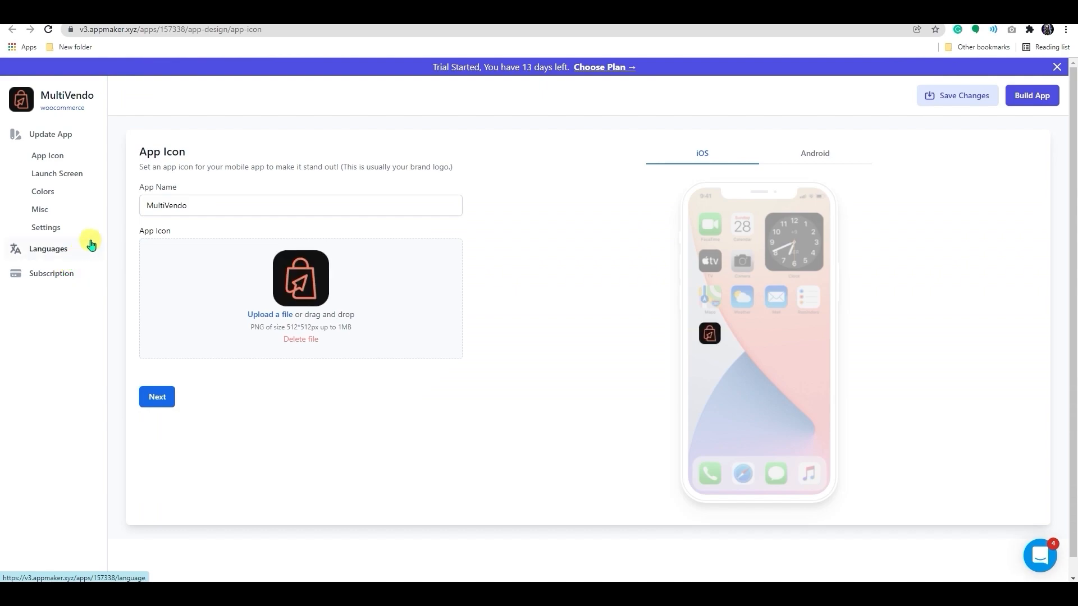
pyautogui.click(76, 176)
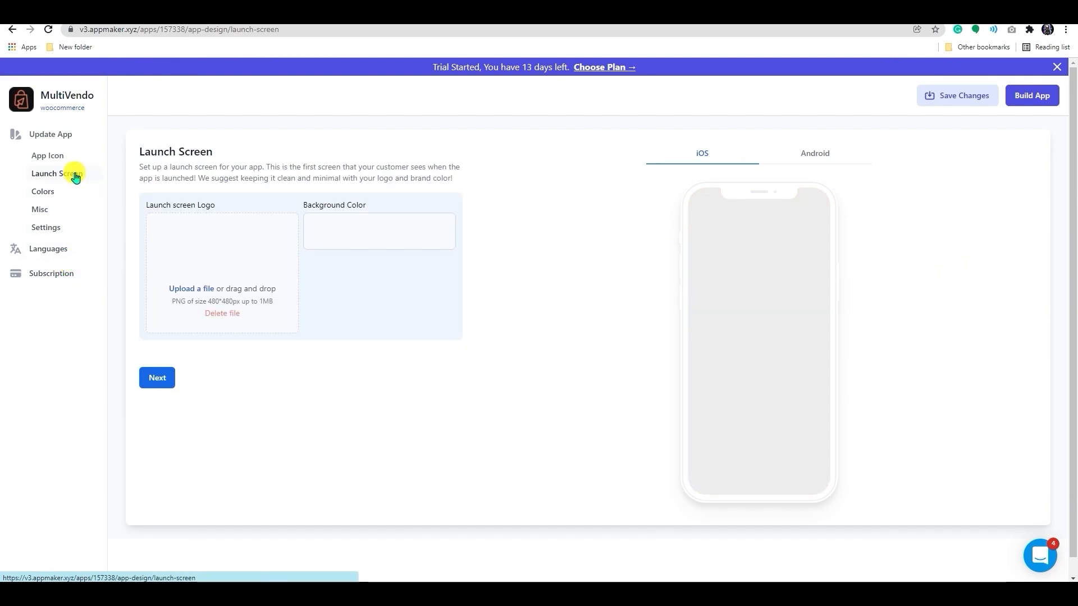
pyautogui.click(51, 196)
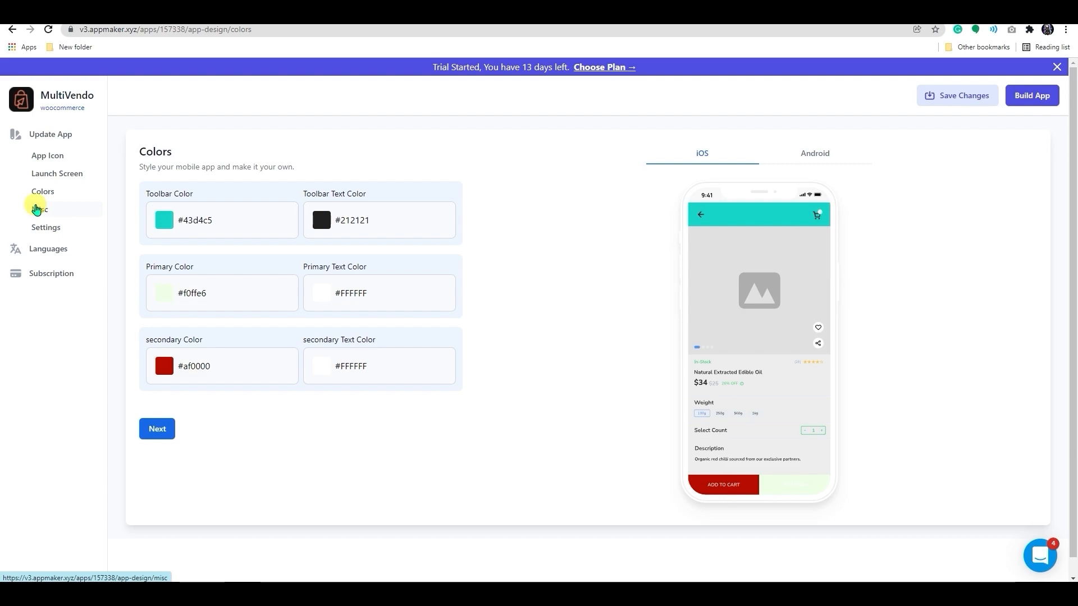
pyautogui.click(37, 211)
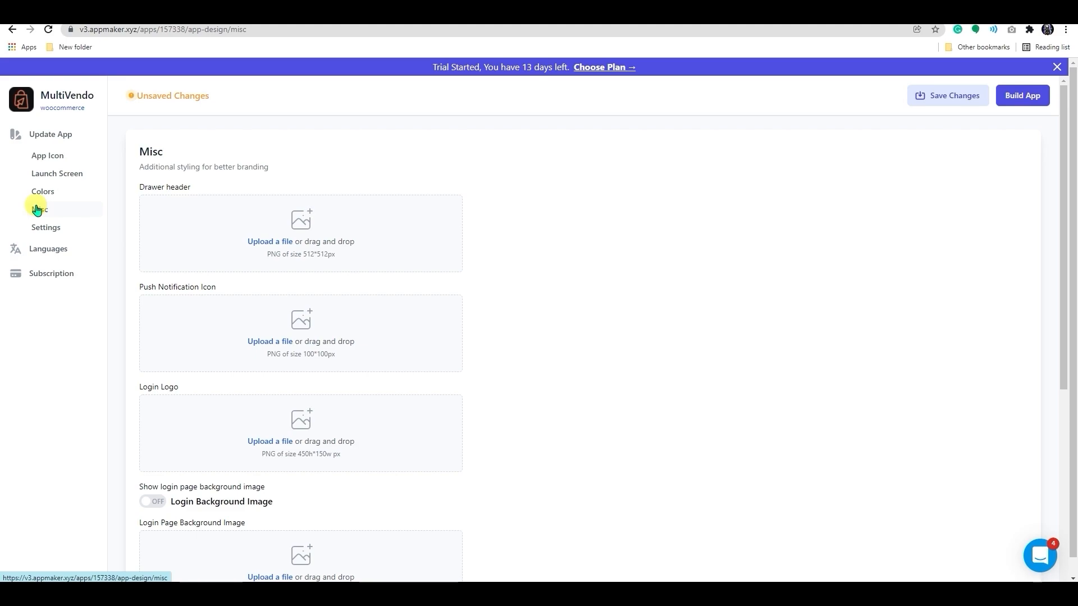
# Step: Upload the login-page-logo image from the Market place folder as the drawer header
pyautogui.click(319, 244)
pyautogui.doubleClick(266, 145)
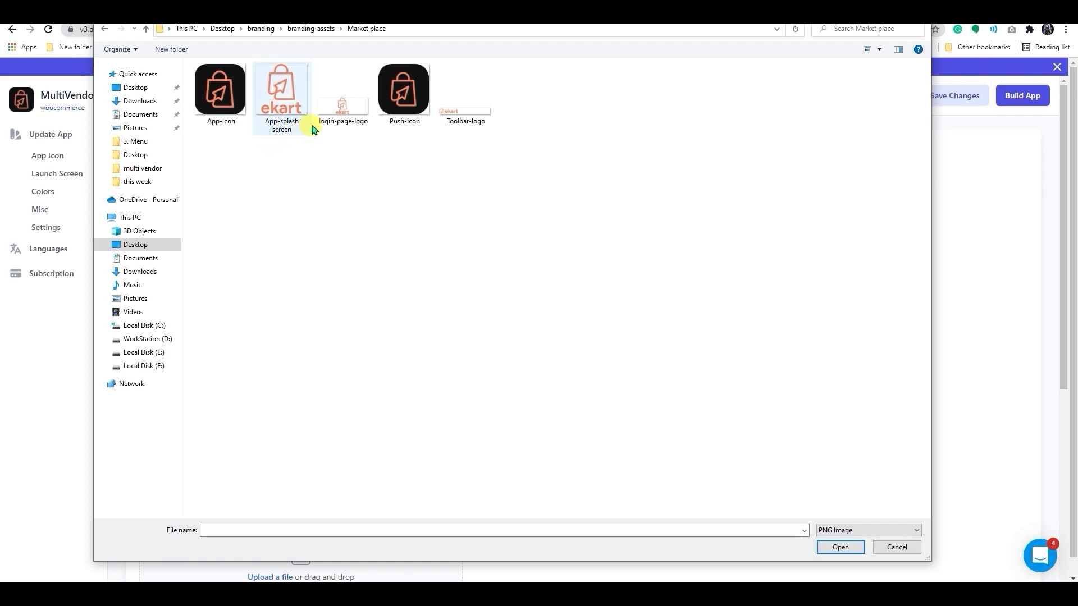
pyautogui.click(345, 109)
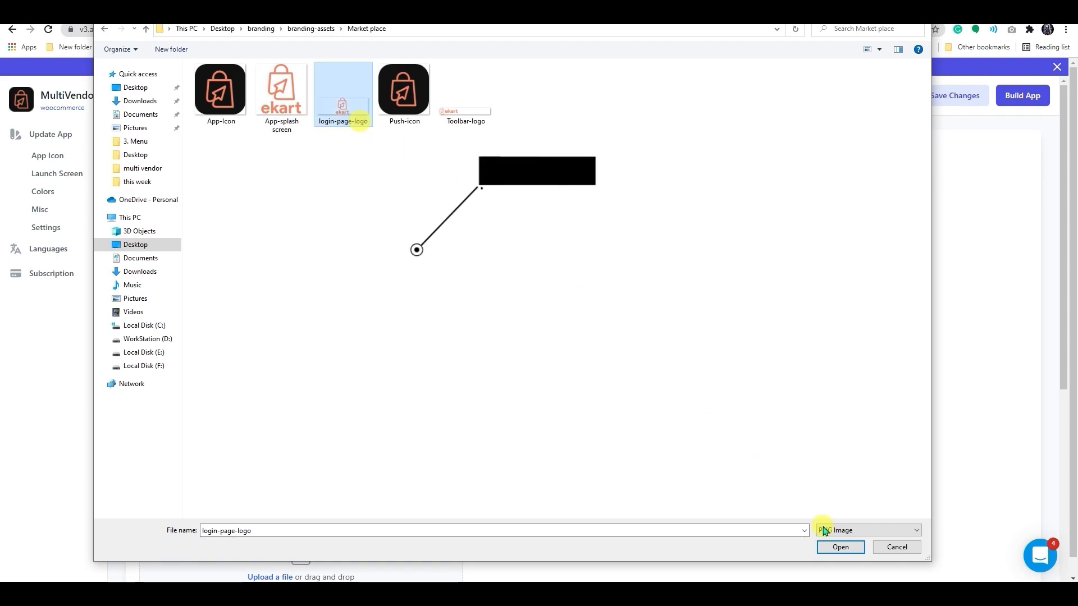
pyautogui.click(837, 547)
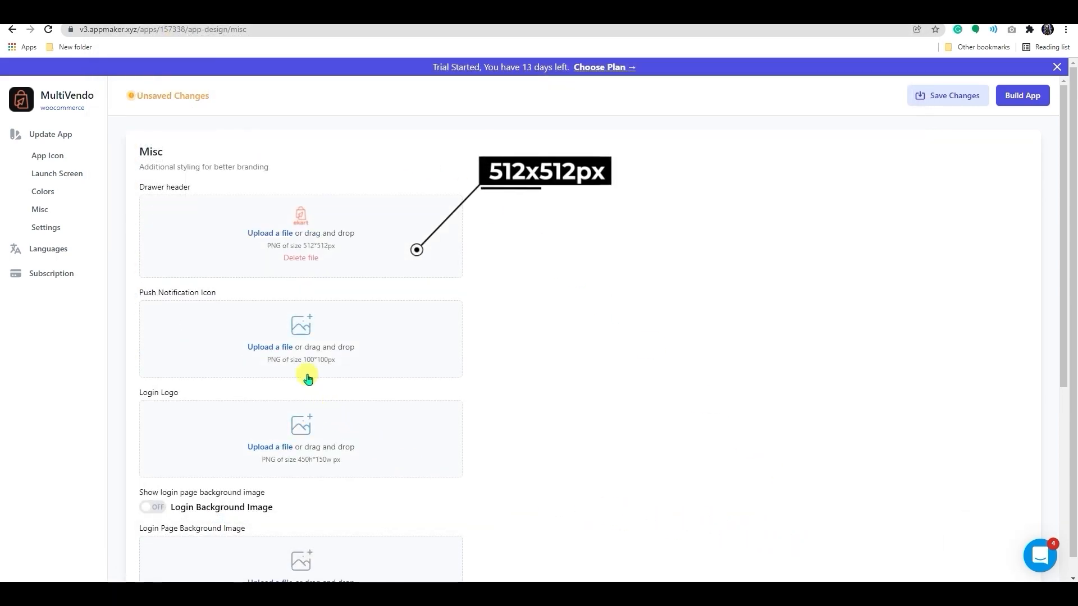
# Step: Upload the Push-icon image from the Market place folder as the push notification icon
pyautogui.click(302, 343)
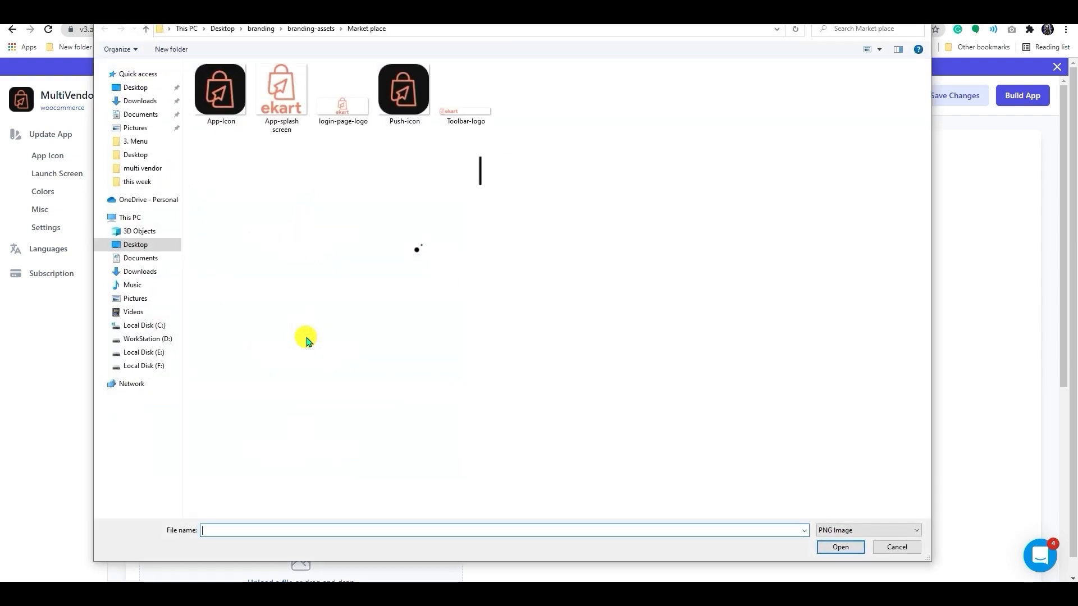
pyautogui.click(418, 108)
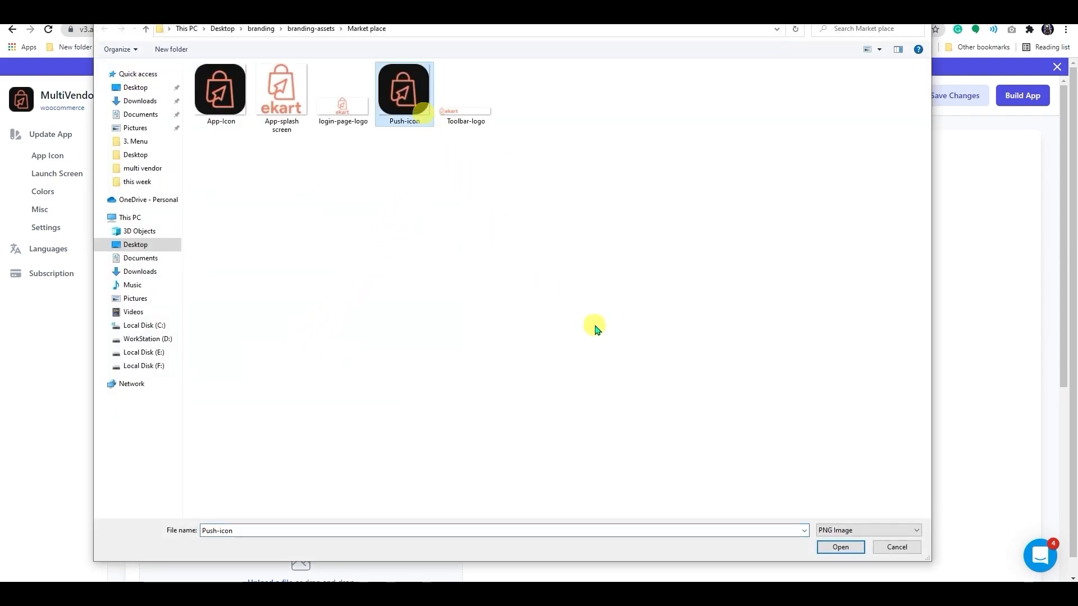
pyautogui.click(840, 548)
# Step: Upload the login-page-logo image from the Market place folder as the login logo
pyautogui.scroll(-2, 513, 449)
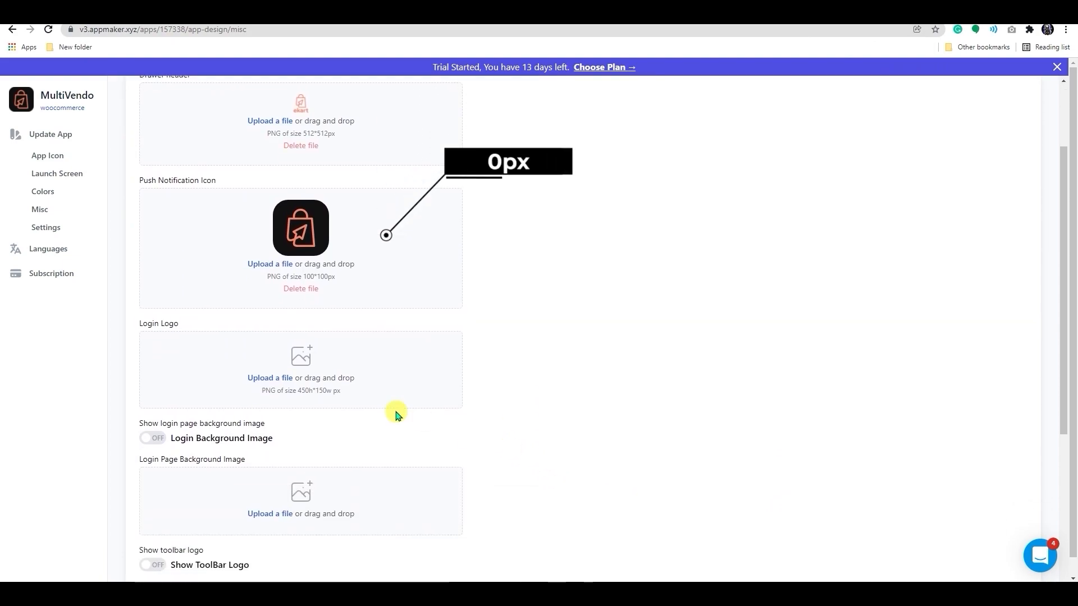
pyautogui.click(291, 379)
pyautogui.click(354, 118)
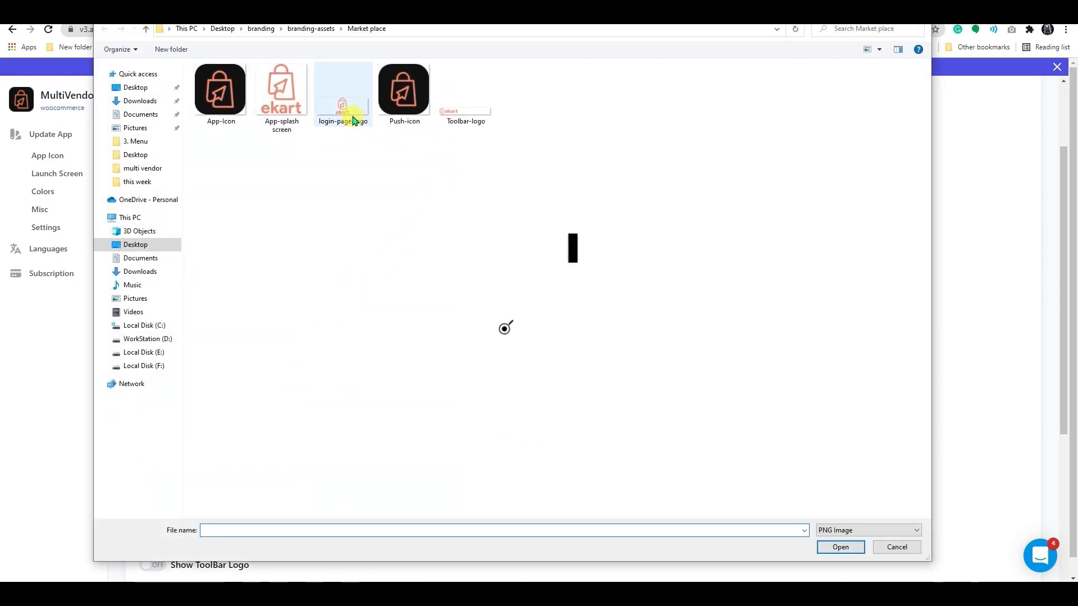
pyautogui.click(840, 548)
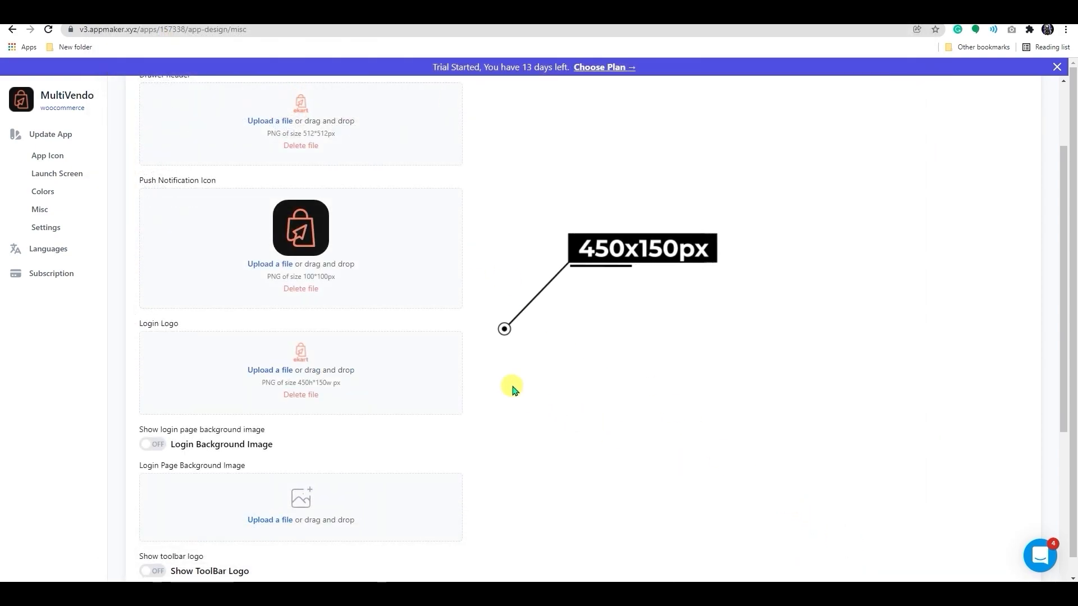
# Step: Look over the remaining Misc branding options and continue to the app's core feature settings
pyautogui.scroll(-1, 511, 388)
pyautogui.scroll(-3, 511, 387)
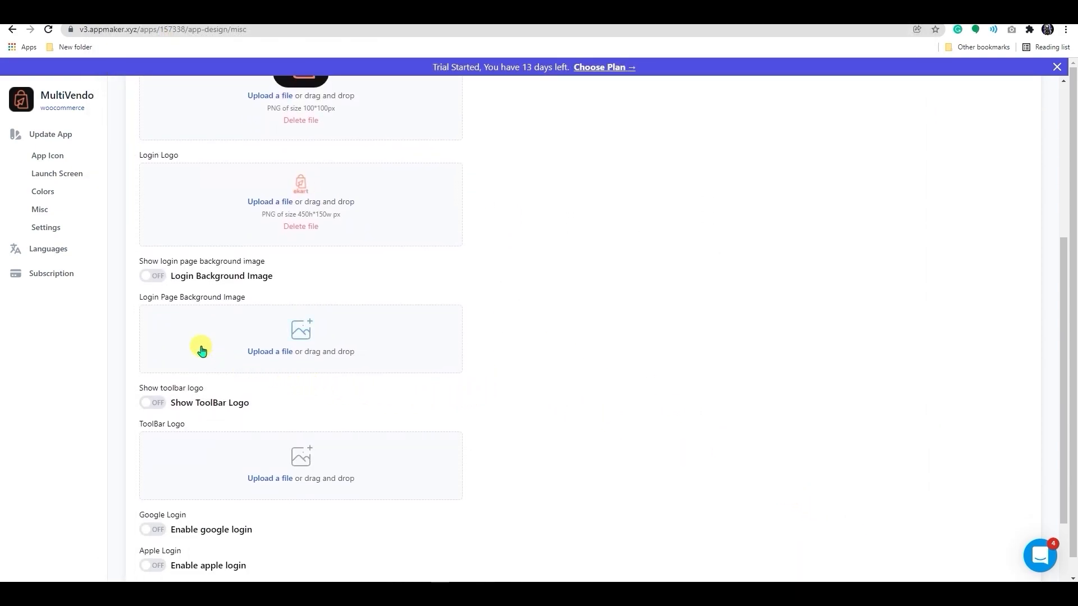
pyautogui.scroll(-2, 270, 421)
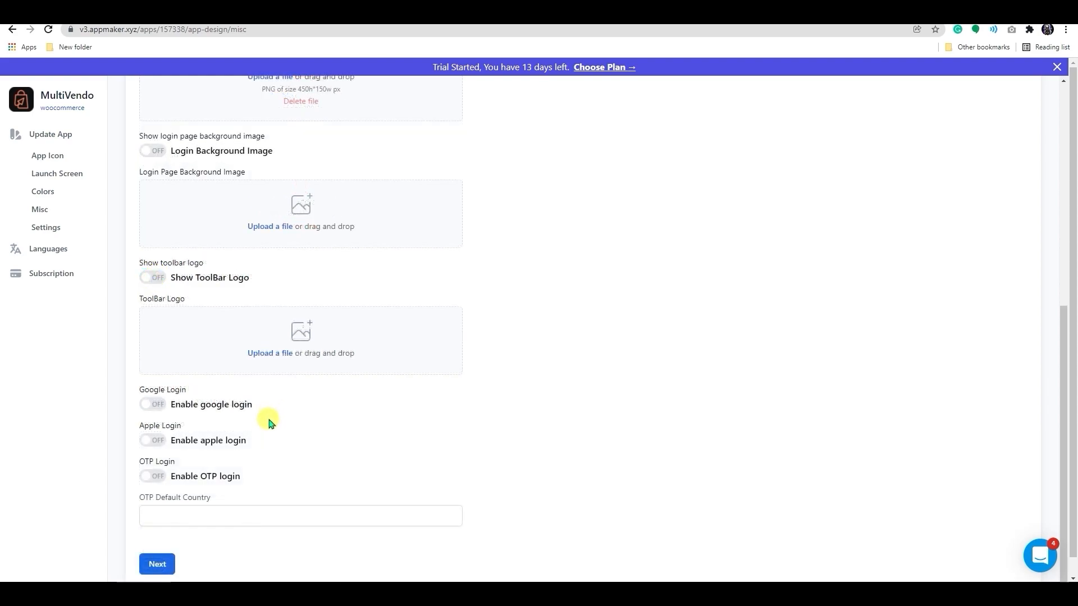
pyautogui.click(167, 569)
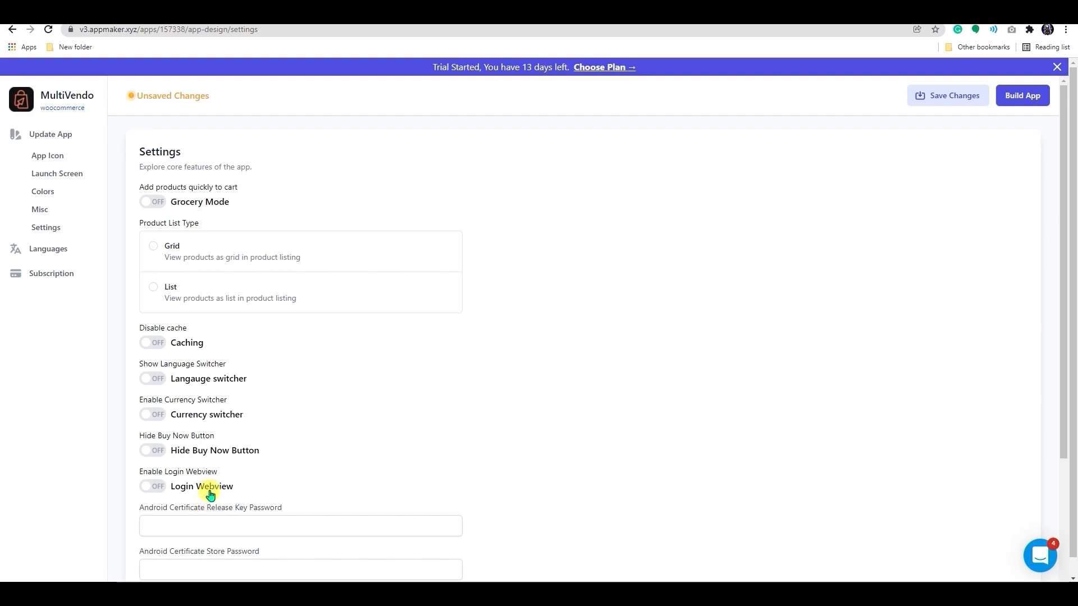
# Step: Enable Grocery Mode and set the product list type to Grid
pyautogui.click(161, 208)
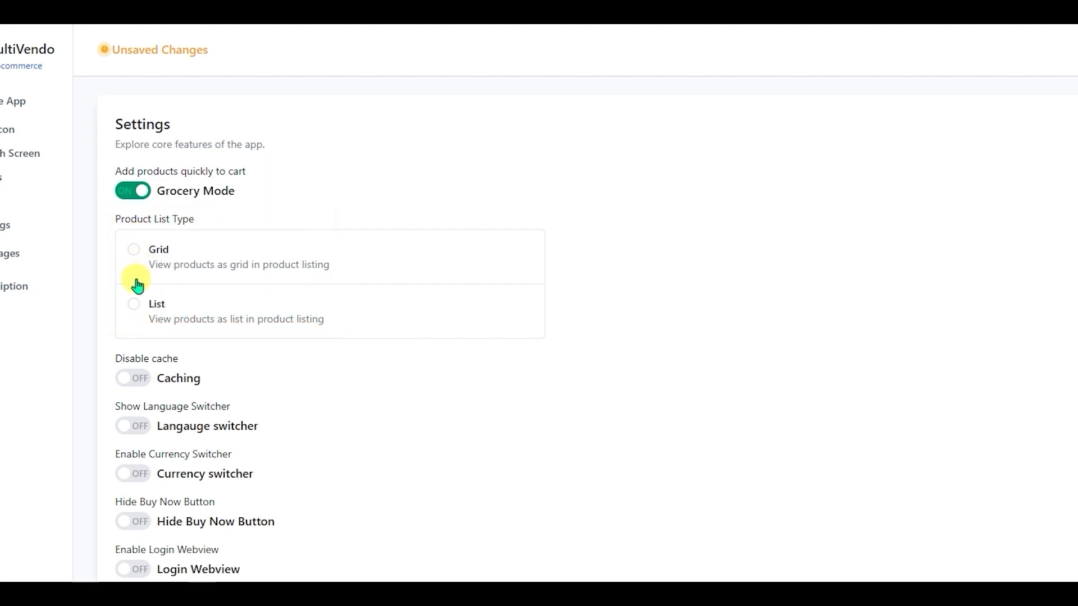
pyautogui.click(133, 251)
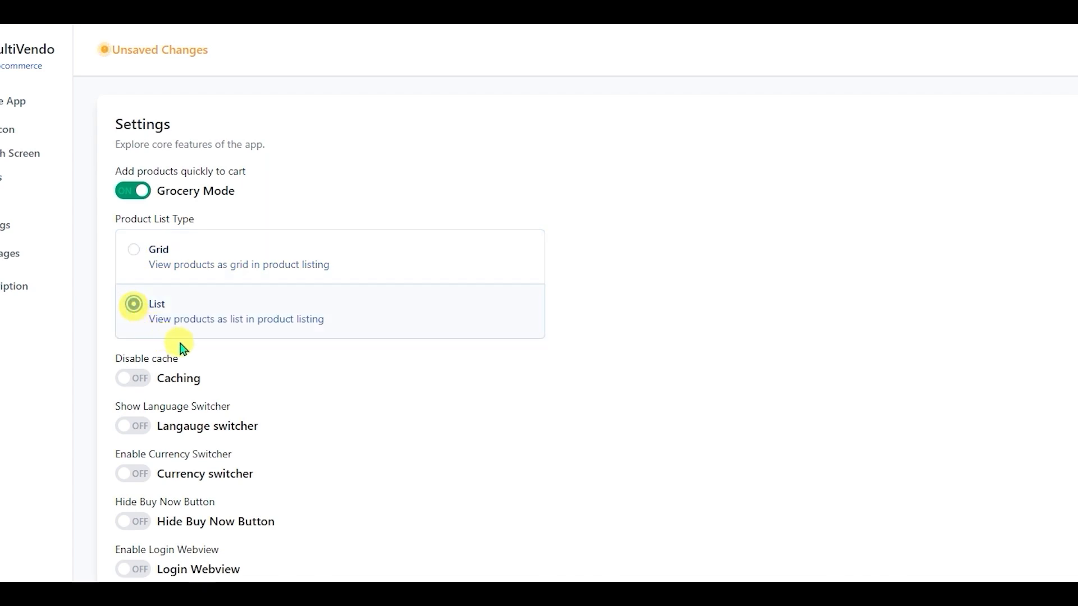
pyautogui.click(134, 250)
# Step: Enable the language switcher and the currency switcher in the app settings
pyautogui.scroll(-2, 199, 373)
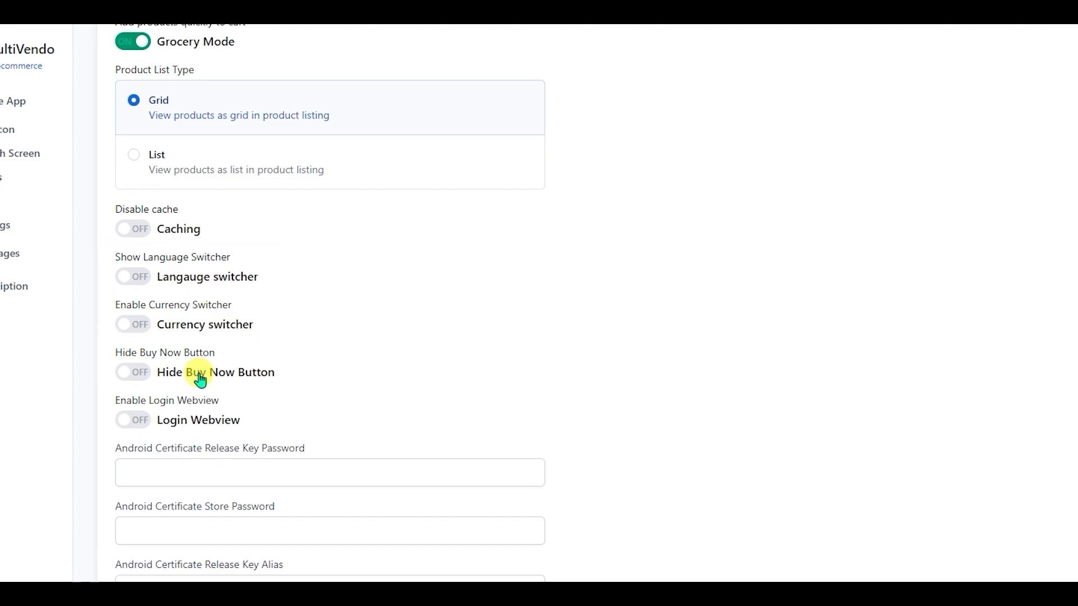
pyautogui.click(133, 279)
pyautogui.click(134, 325)
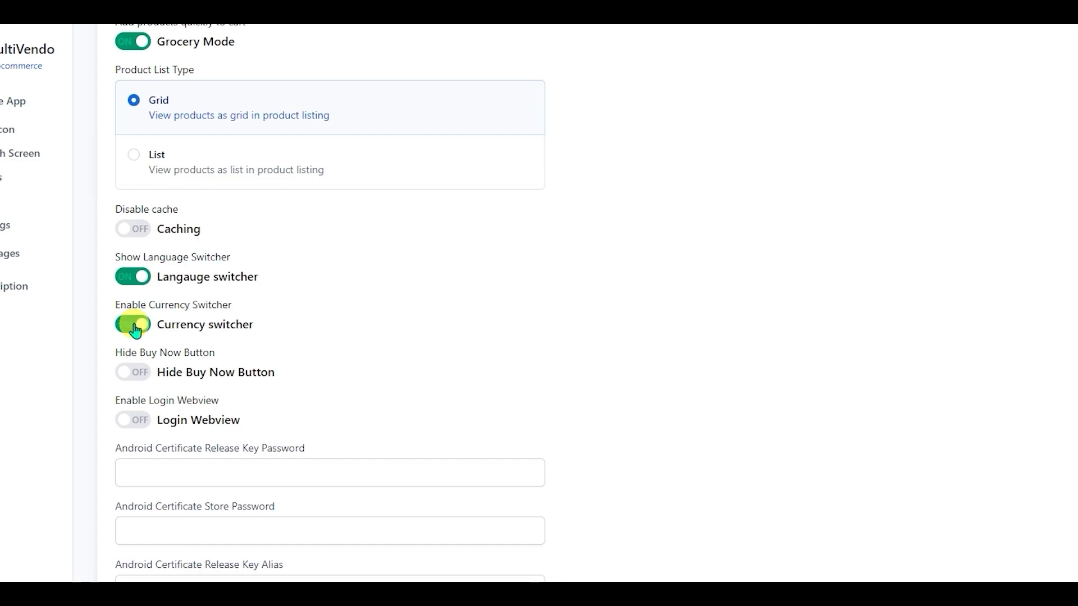
pyautogui.scroll(-1, 216, 350)
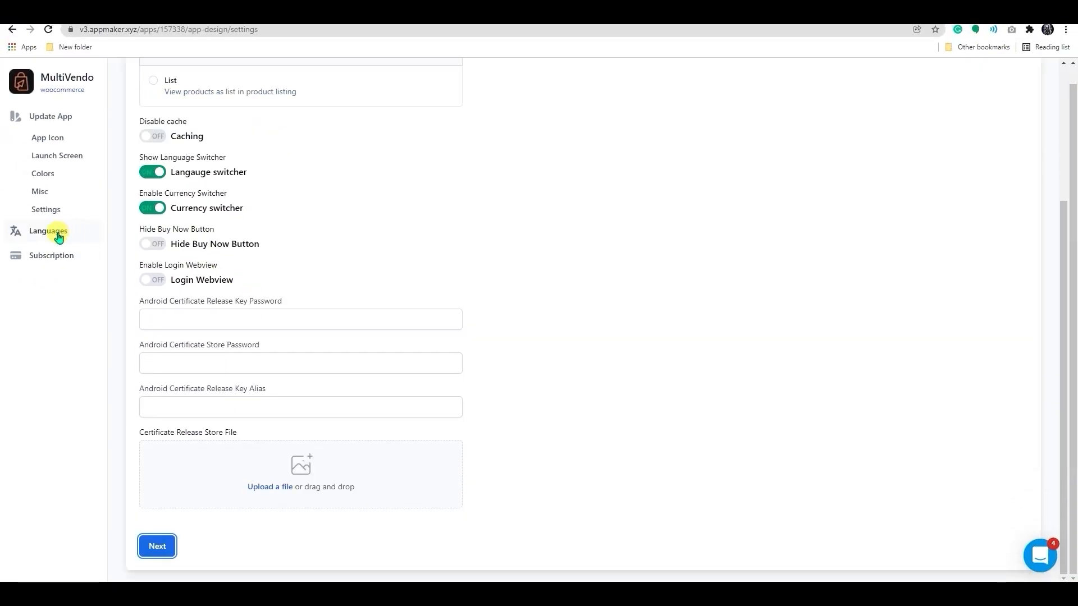
# Step: Add Spanish; Castilian as an app language, view its general translations and delete the language again
pyautogui.click(62, 236)
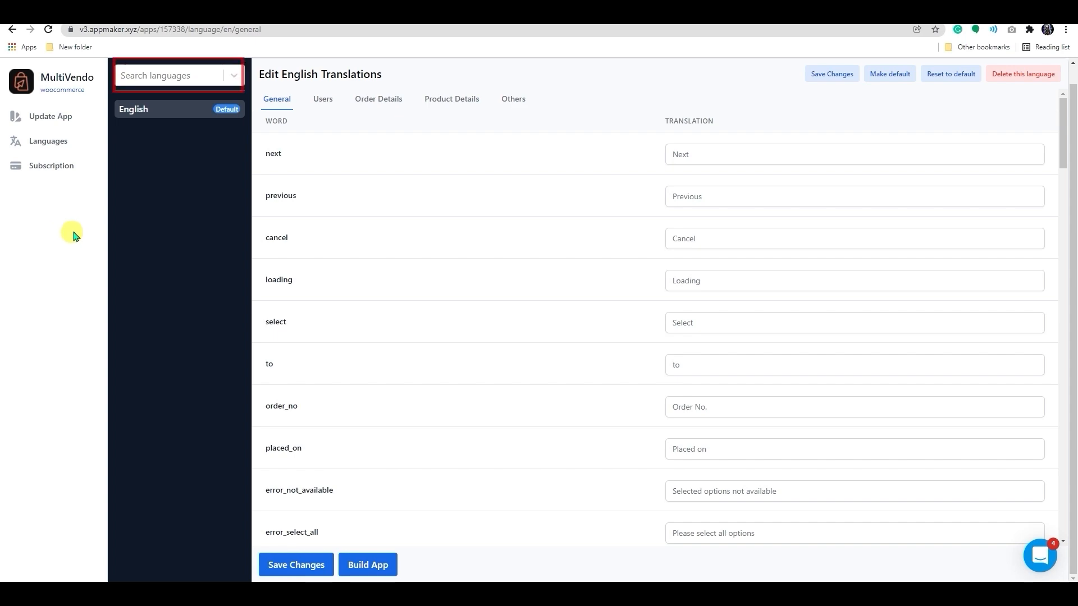
pyautogui.click(195, 78)
pyautogui.scroll(-4, 186, 203)
pyautogui.scroll(-3, 187, 206)
pyautogui.scroll(6, 187, 207)
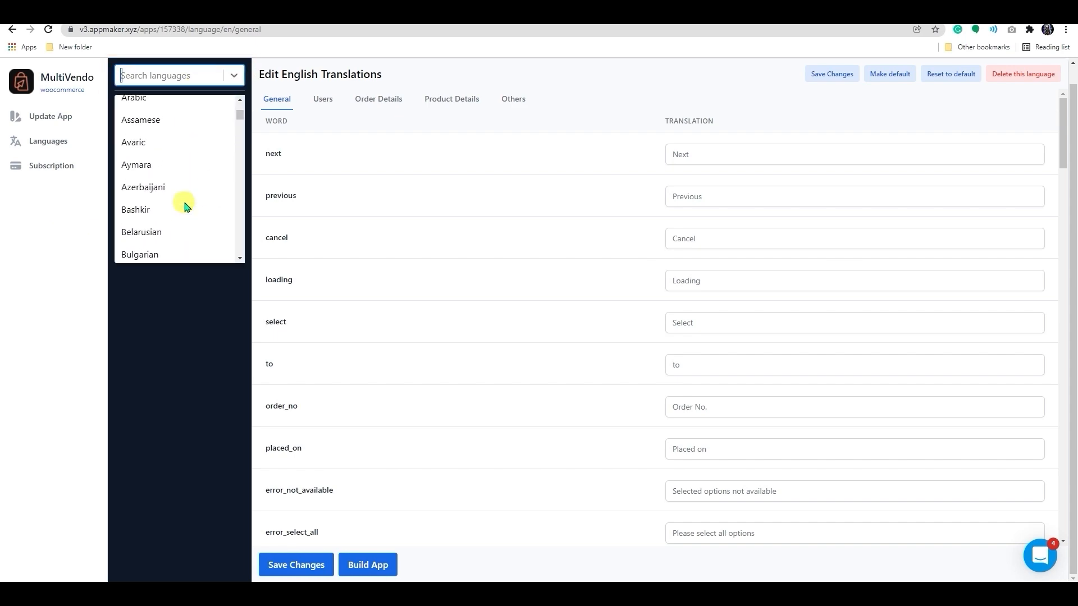
pyautogui.write('sp')
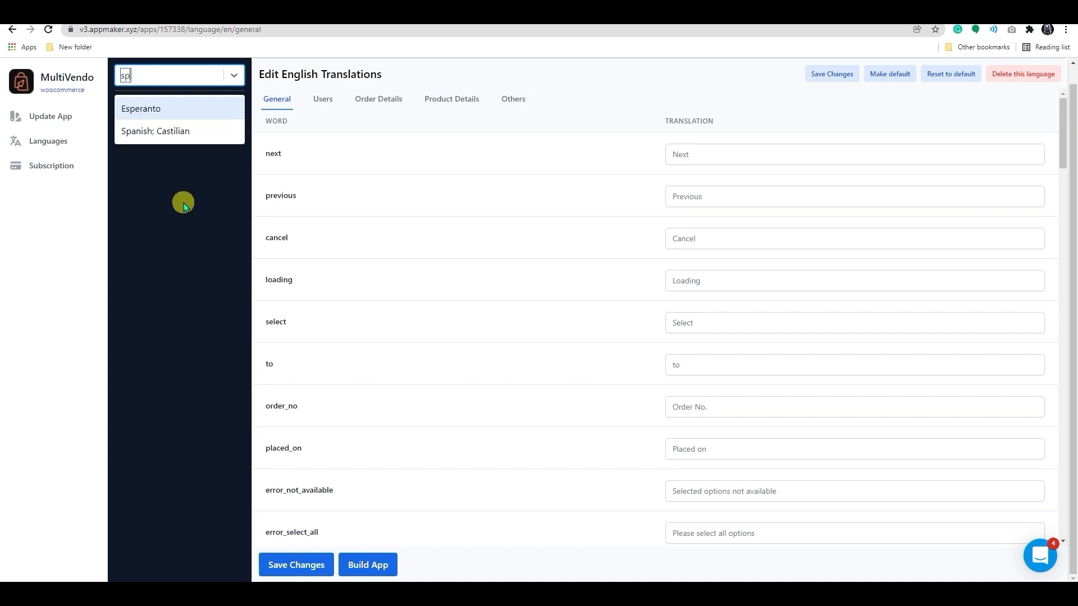
pyautogui.write('anish')
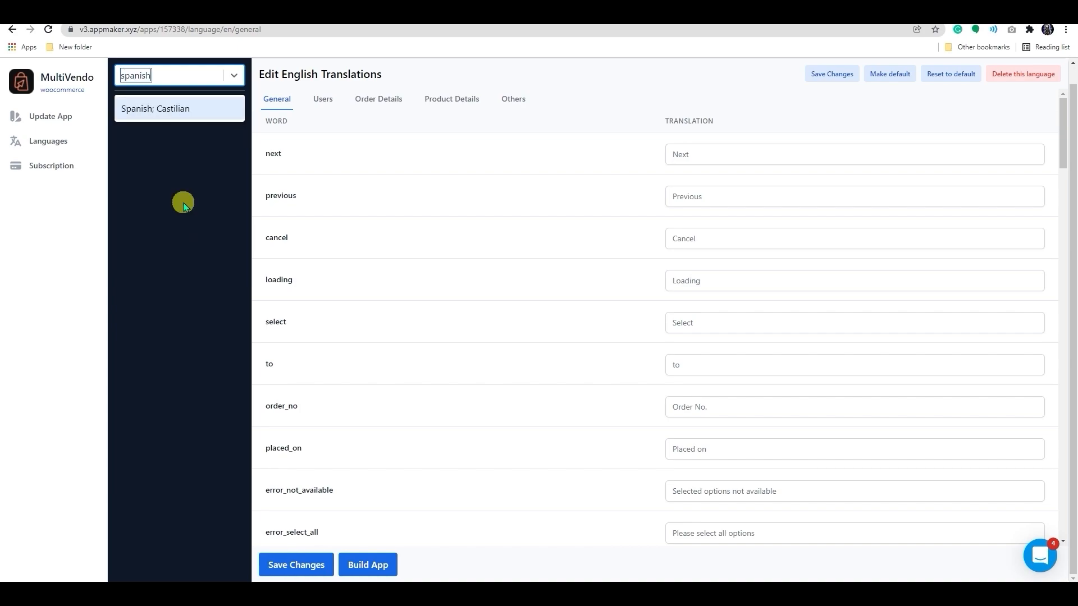
pyautogui.click(187, 116)
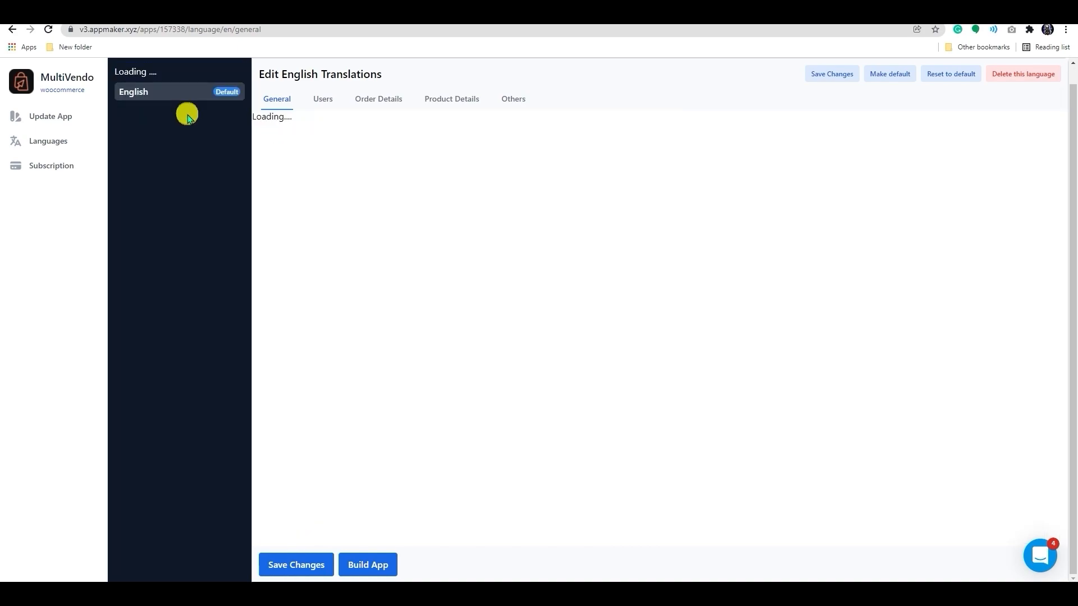
pyautogui.click(187, 117)
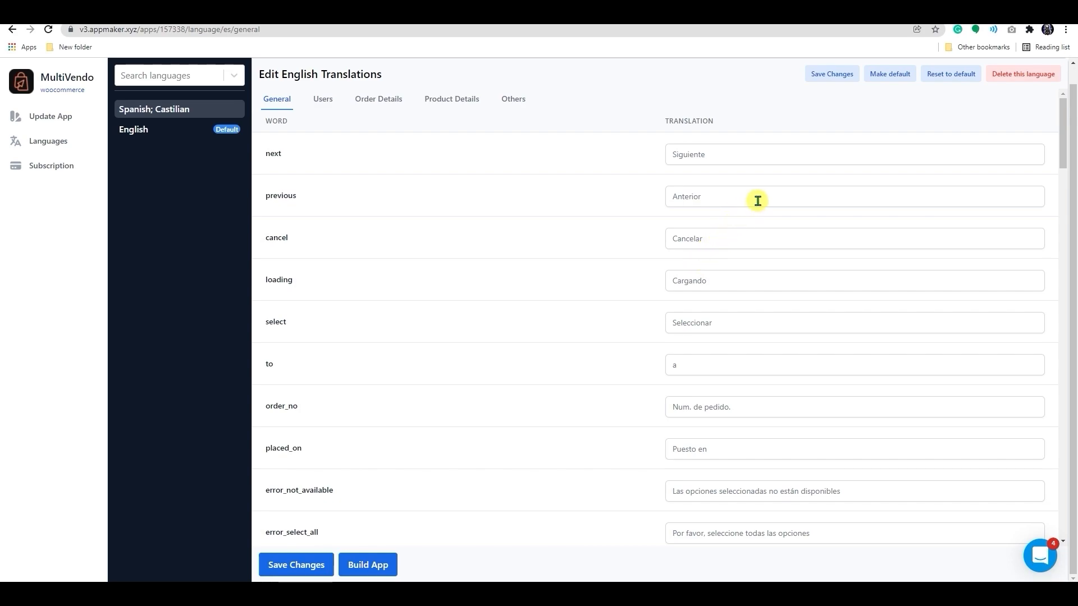
pyautogui.click(1017, 77)
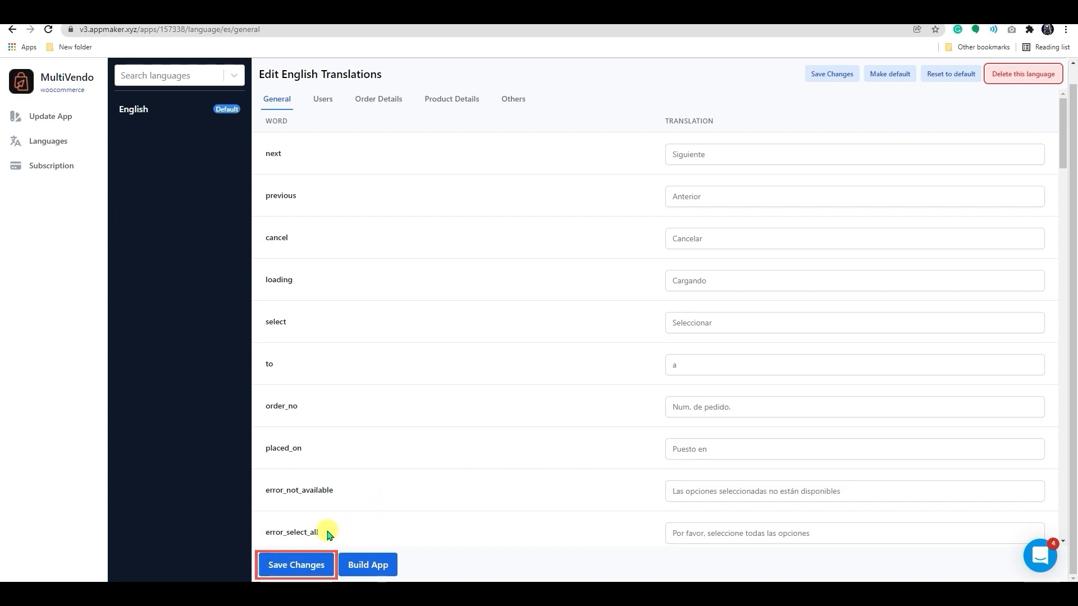
# Step: Save the language changes and build the app
pyautogui.click(297, 566)
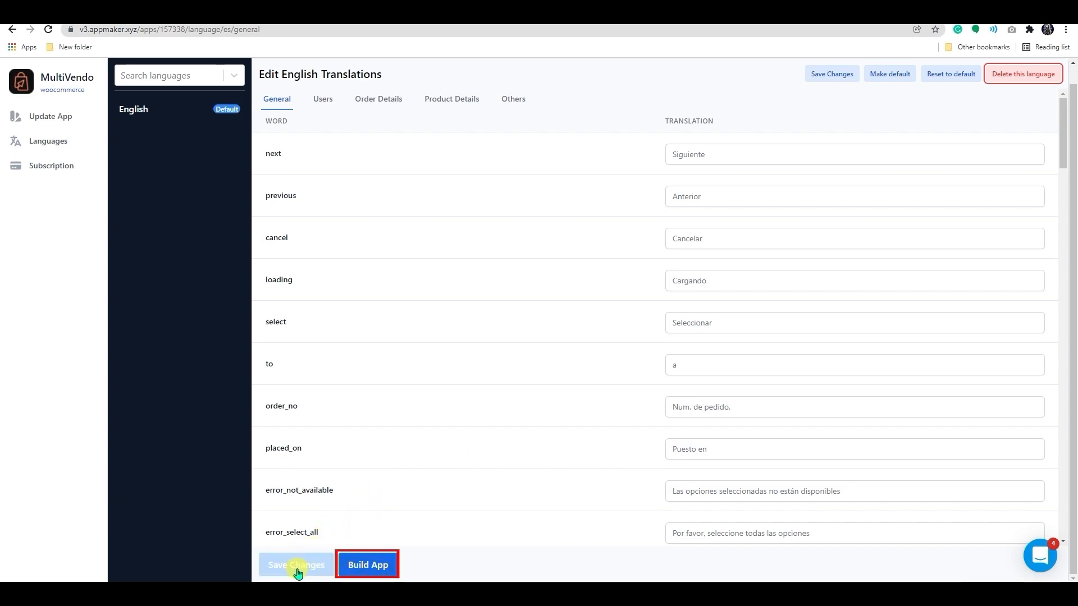
pyautogui.click(350, 568)
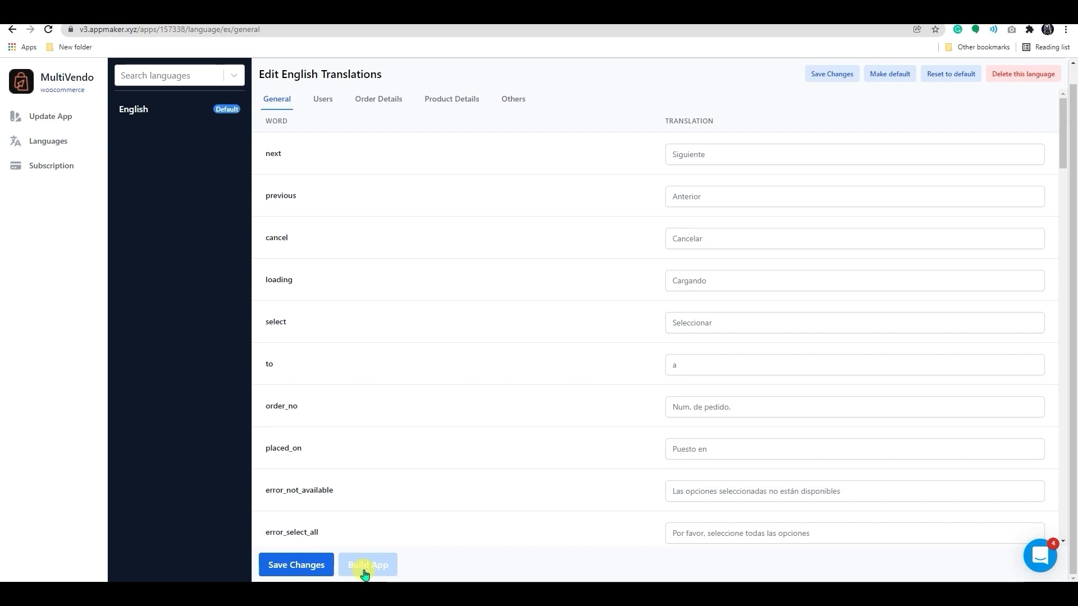
pyautogui.click(365, 571)
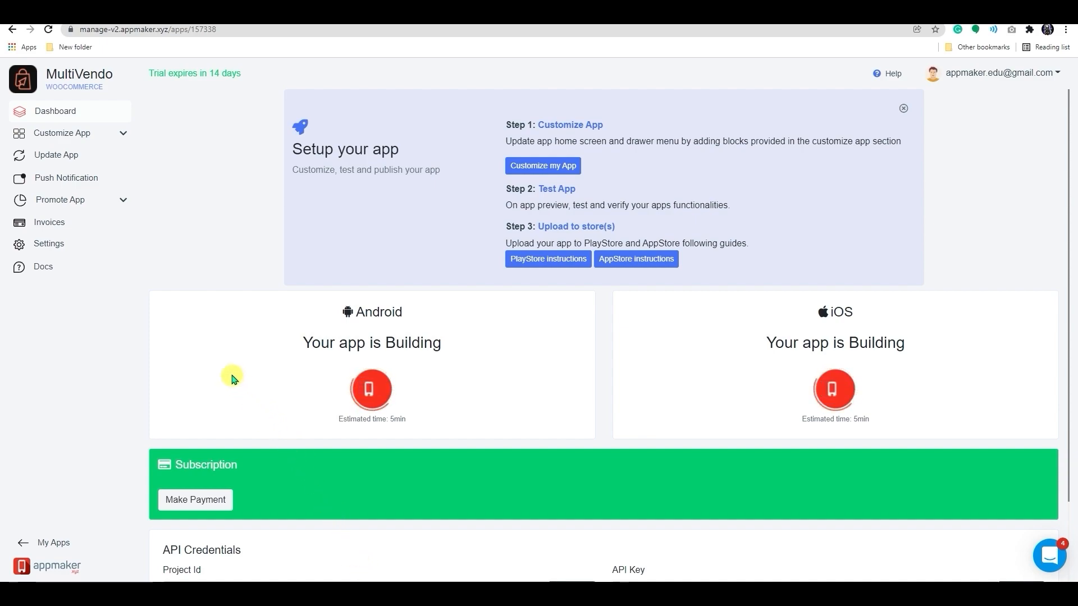
# Step: View the push notification setup and the Smart Banner and Email footer promotion pages
pyautogui.click(84, 179)
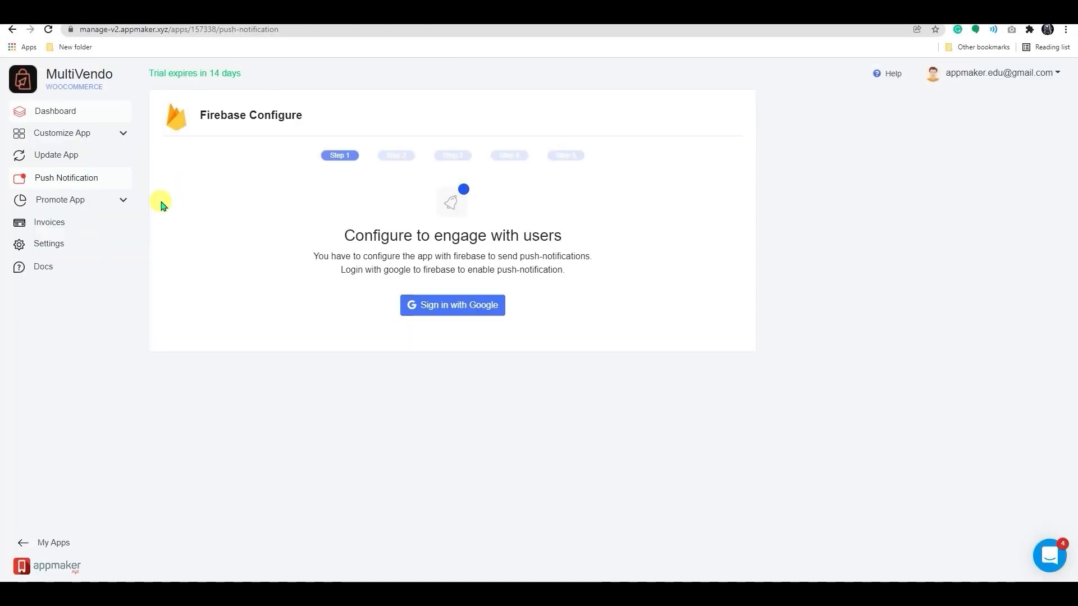
pyautogui.click(90, 208)
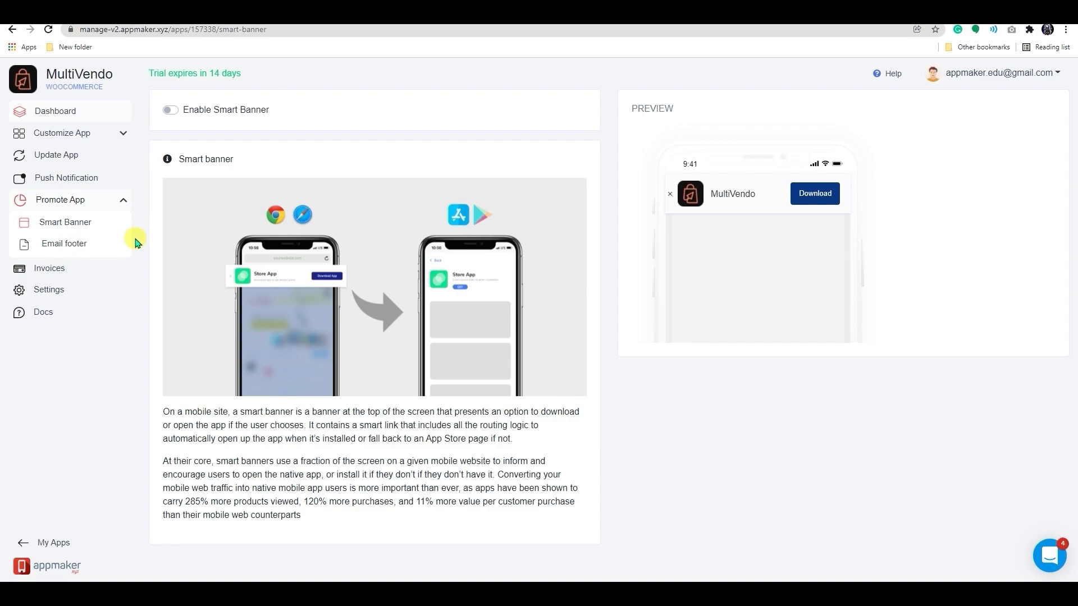
pyautogui.click(89, 245)
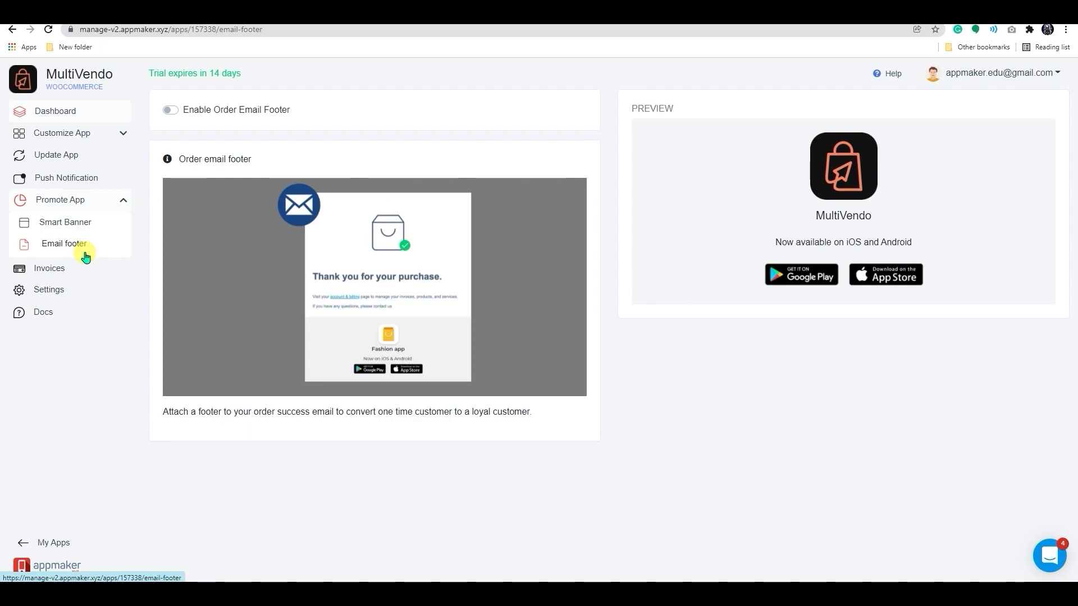
# Step: Open the Appmaker documentation and browse its article categories
pyautogui.click(57, 316)
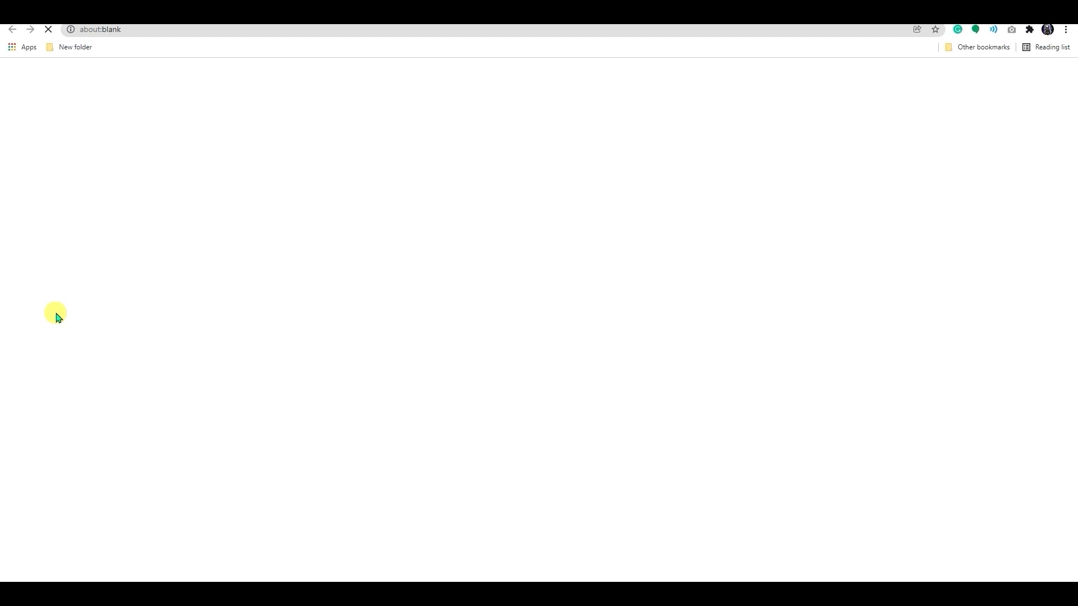
pyautogui.scroll(-10, 392, 317)
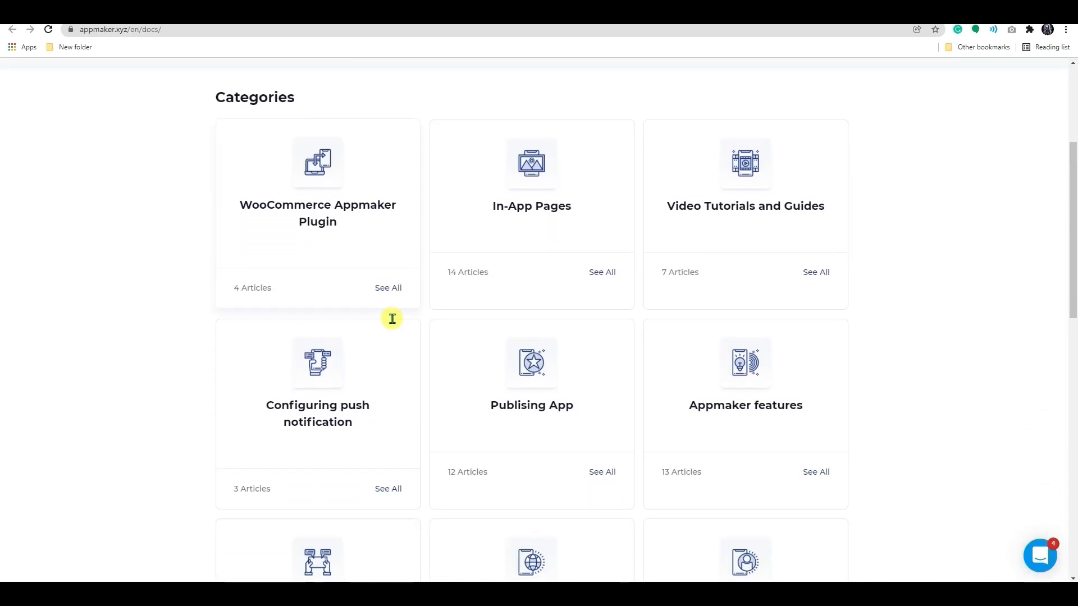
pyautogui.scroll(-5, 393, 322)
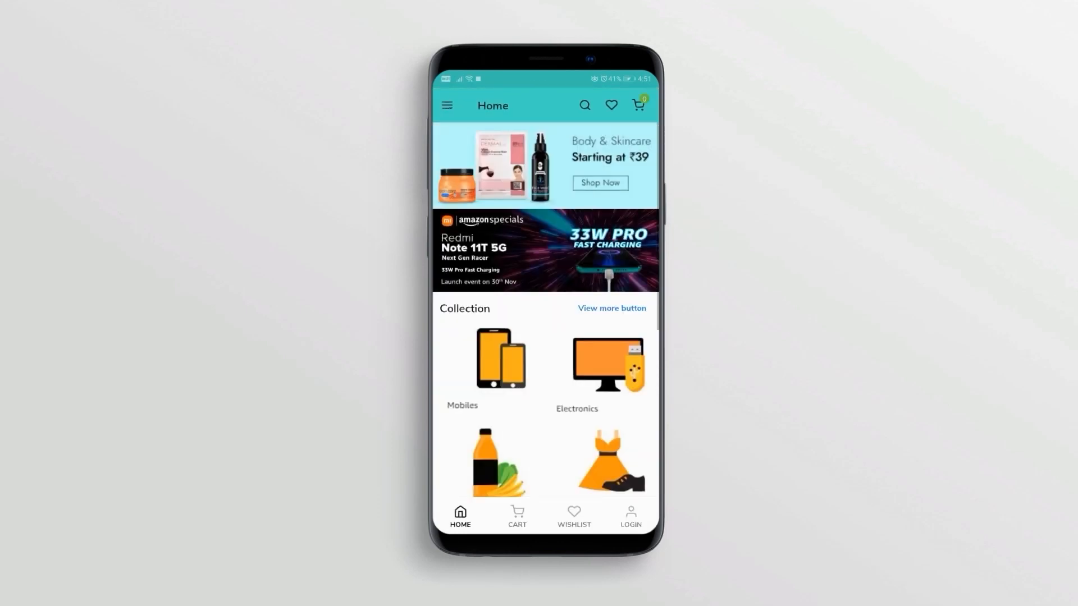
# Step: Preview the home page of the built app on the phone and check the Electronics submenu in its drawer menu
pyautogui.moveTo(484, 367); pyautogui.dragTo(476, 270)
pyautogui.moveTo(474, 350); pyautogui.dragTo(475, 427)
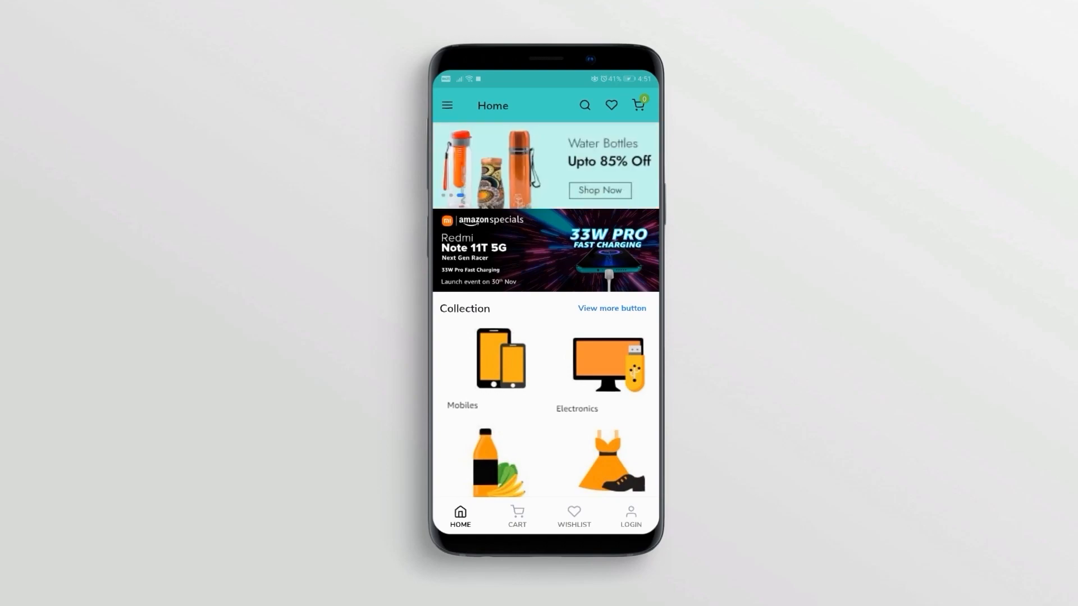
pyautogui.click(448, 105)
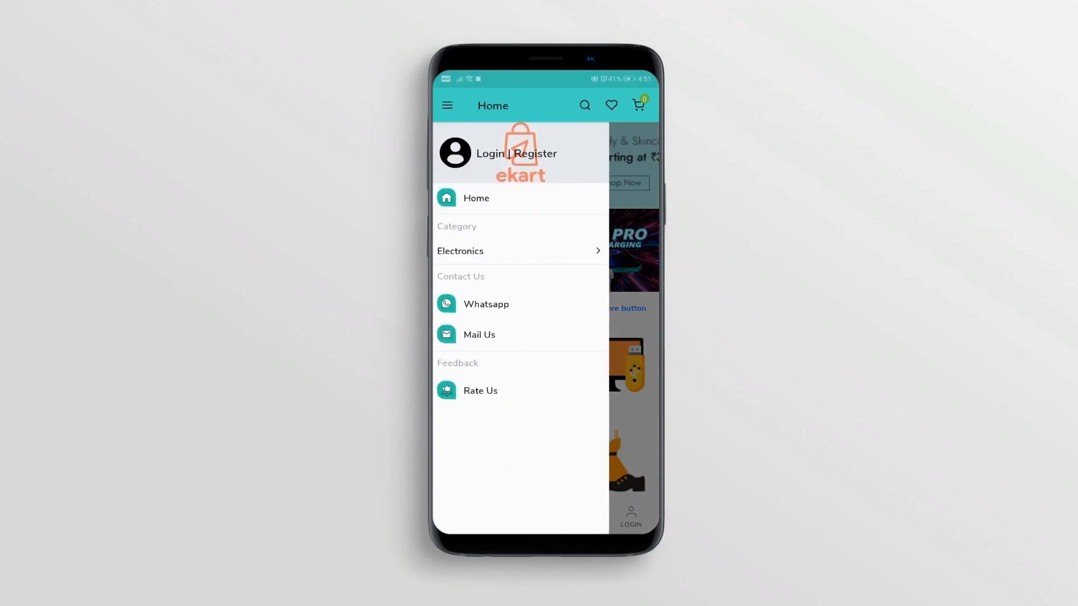
pyautogui.click(462, 251)
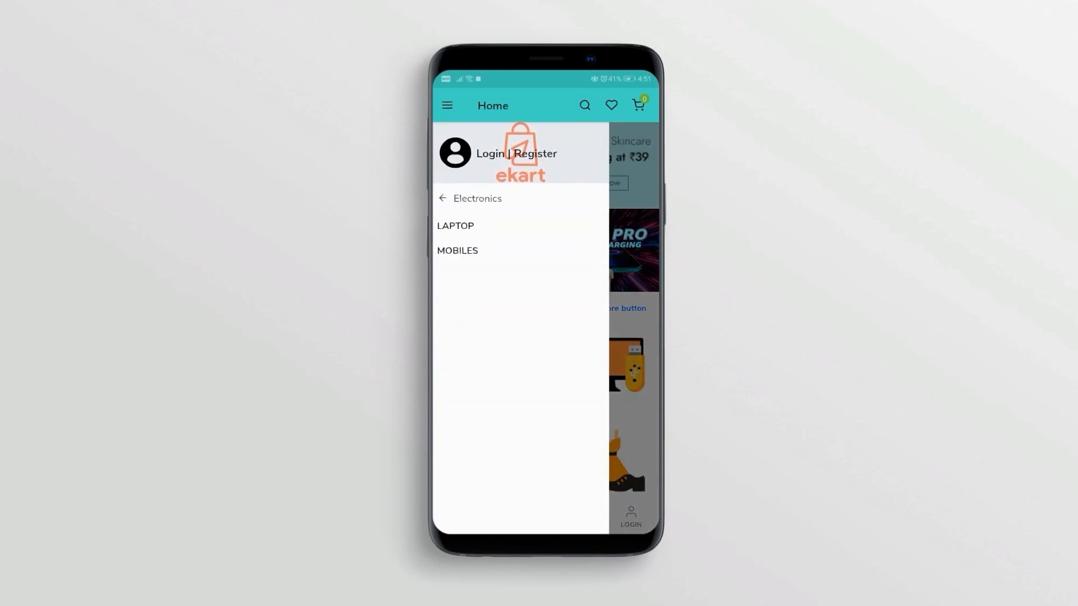
pyautogui.click(443, 198)
pyautogui.moveTo(596, 336); pyautogui.dragTo(483, 321)
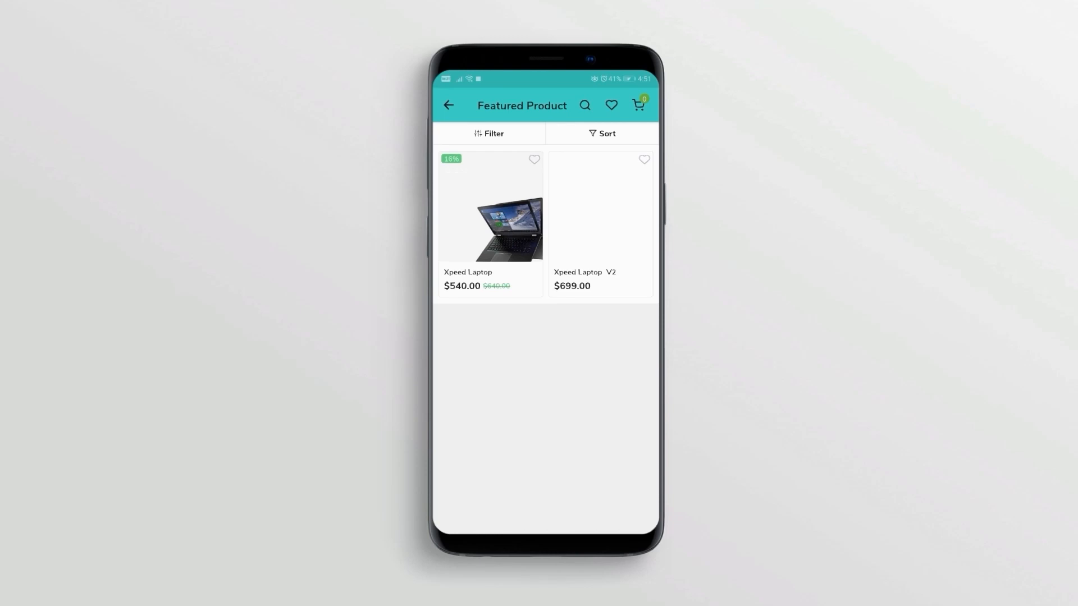
# Step: Open the Xpeed Laptop product in the phone app and add it to the cart
pyautogui.click(494, 225)
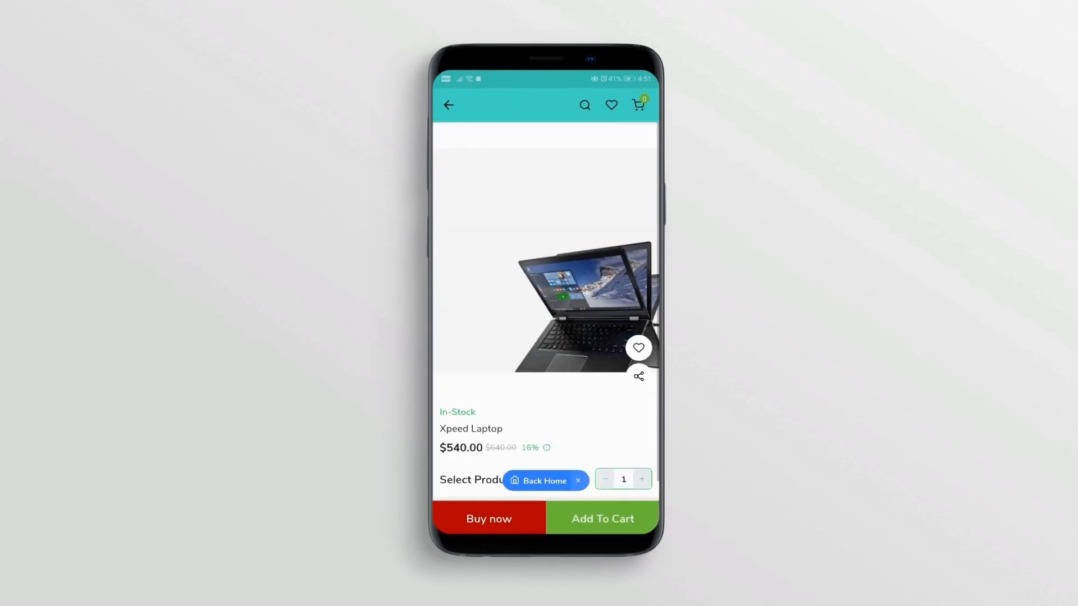
pyautogui.moveTo(607, 414); pyautogui.dragTo(609, 320)
pyautogui.click(603, 519)
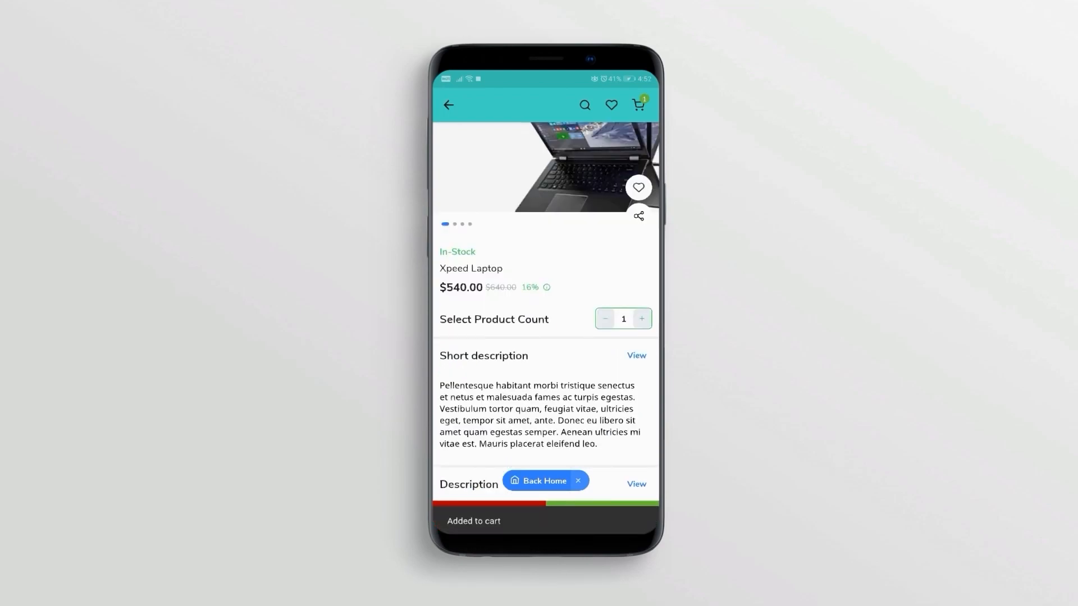
# Step: Set the Xpeed Laptop's product count to 5
pyautogui.click(642, 319)
pyautogui.click(642, 319)
pyautogui.click(642, 319)
pyautogui.click(641, 319)
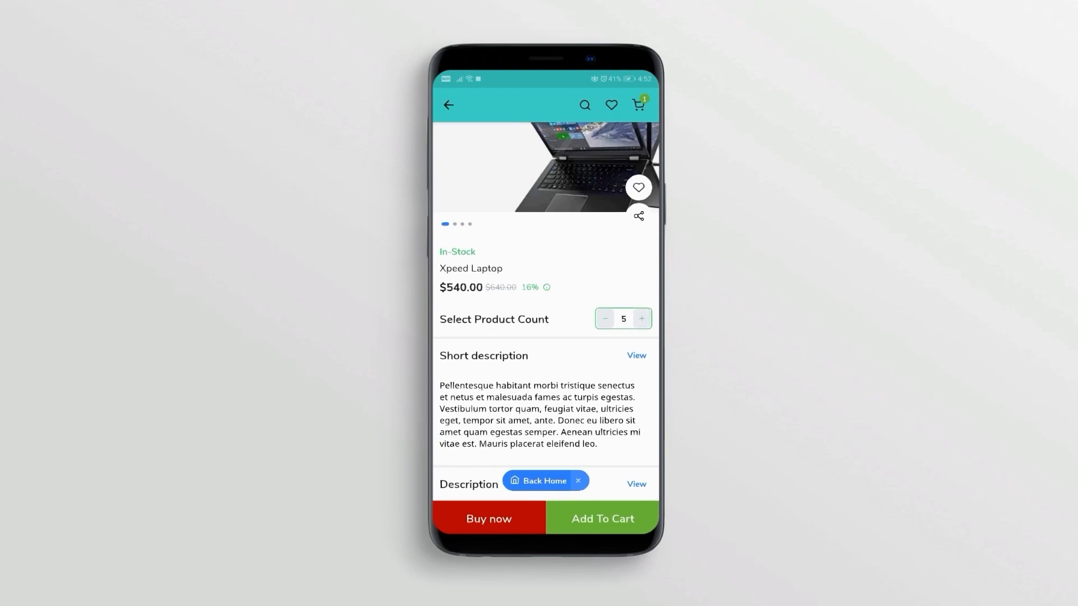